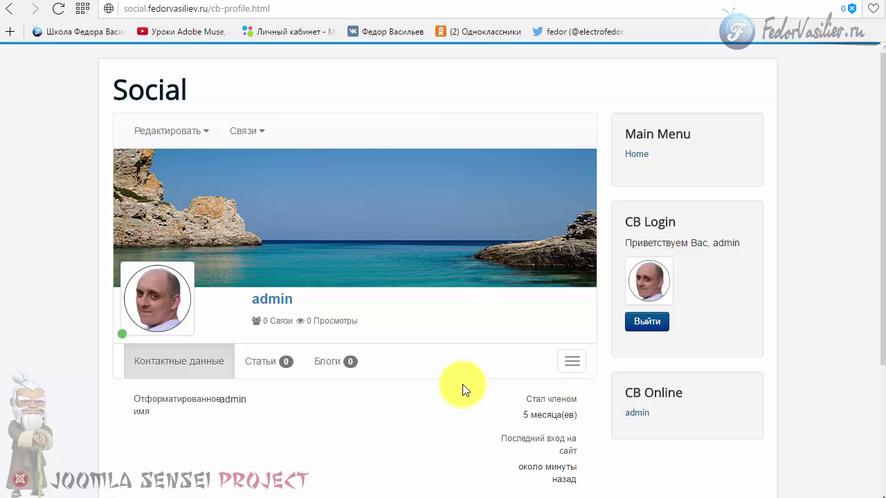
- Examine the Редактировать menu and the tab overflow menu on the profile page
{"action": "left_click", "coordinate": [172, 131]}
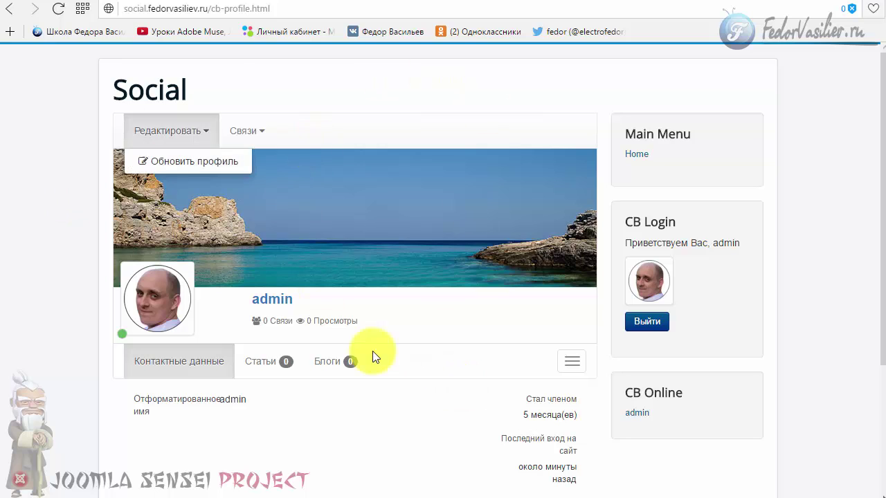
{"action": "left_click", "coordinate": [353, 94]}
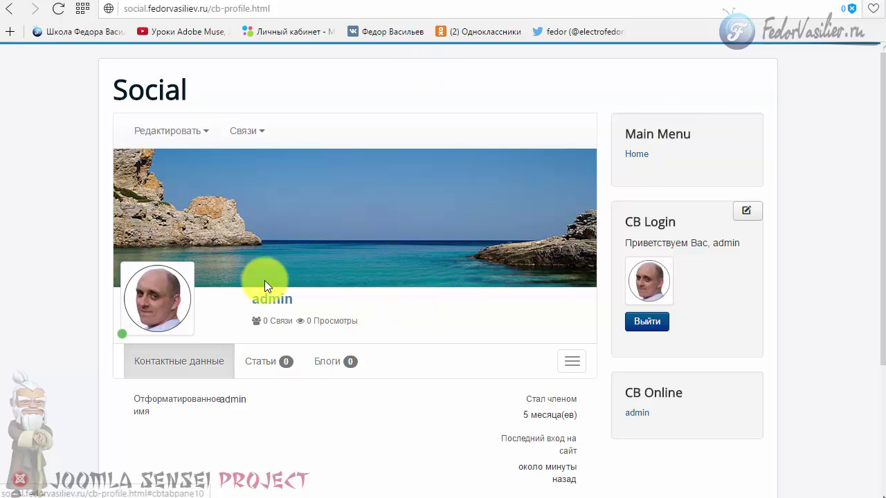
{"action": "left_click", "coordinate": [572, 361]}
{"action": "left_click", "coordinate": [260, 256]}
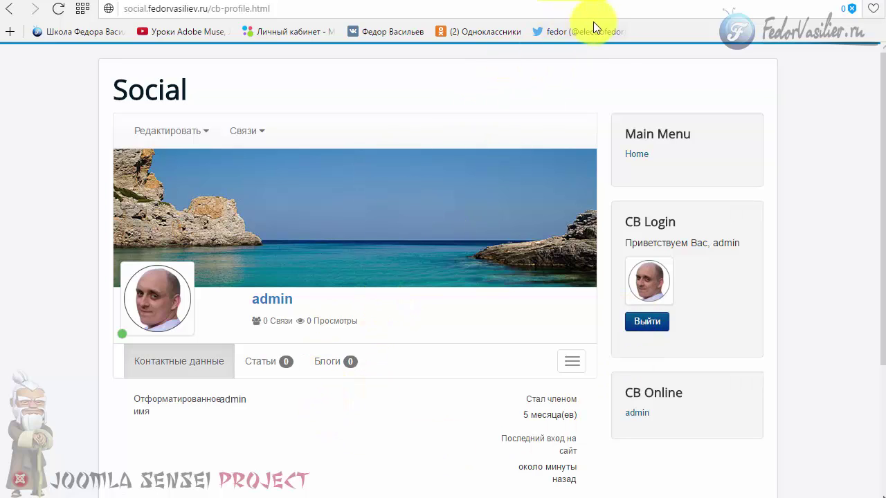
- Switch to the Joomla administrator, open the cb_de (правила) field for editing and check its available Вкладка options
{"action": "left_click", "coordinate": [600, 2]}
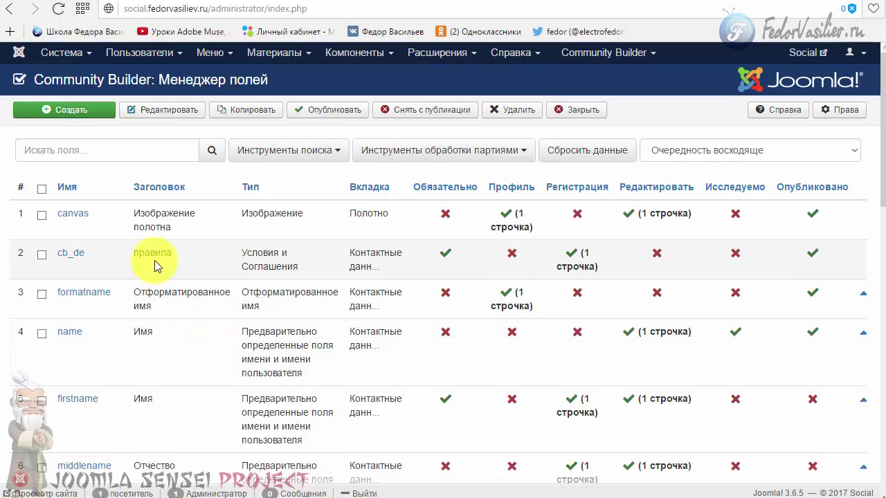
{"action": "left_click", "coordinate": [77, 254]}
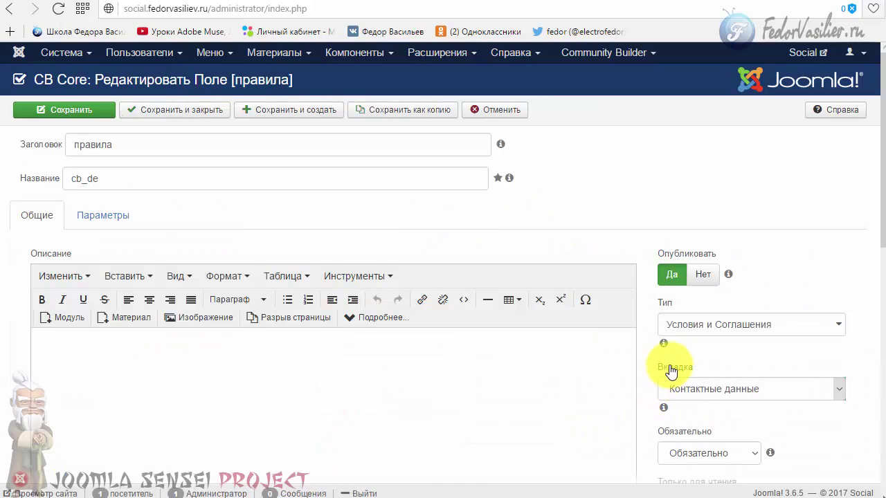
{"action": "left_click", "coordinate": [683, 392]}
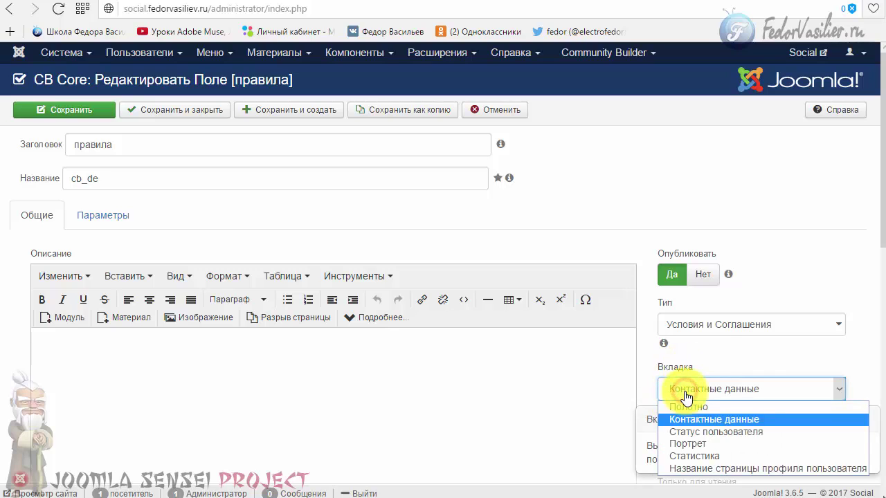
{"action": "left_click", "coordinate": [712, 353]}
{"action": "left_click", "coordinate": [702, 395]}
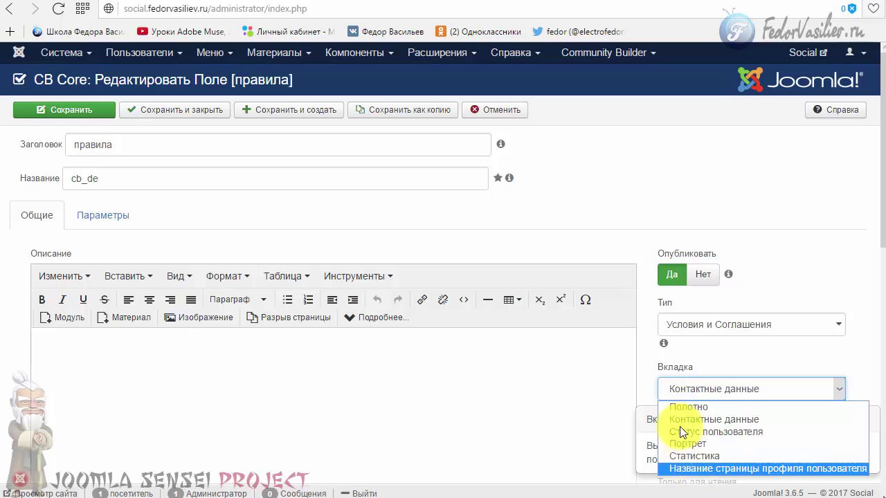
{"action": "left_click", "coordinate": [714, 358]}
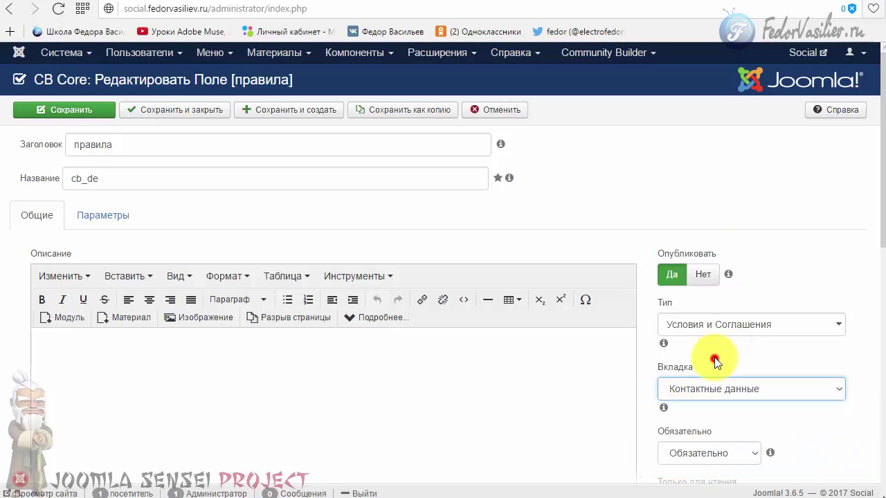
- Return to the site's profile page, check the Редактировать and Связи menus, and open the profile update form
{"action": "left_click", "coordinate": [653, 2]}
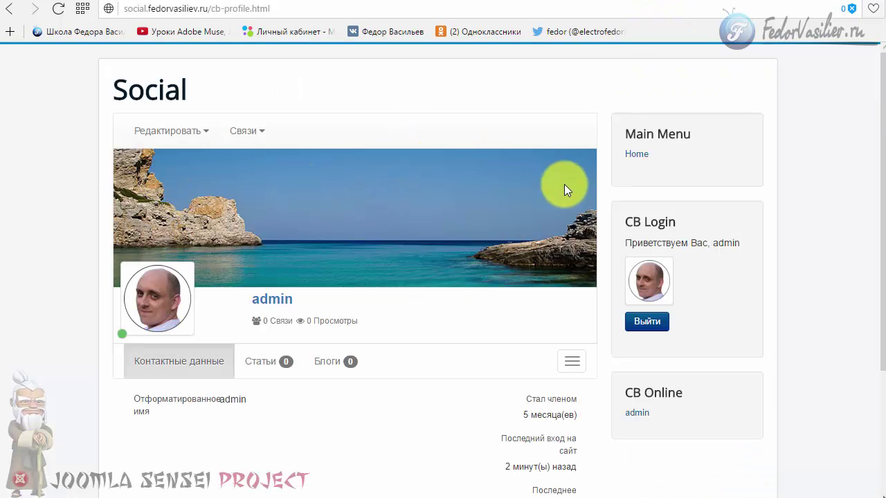
{"action": "left_click", "coordinate": [164, 132]}
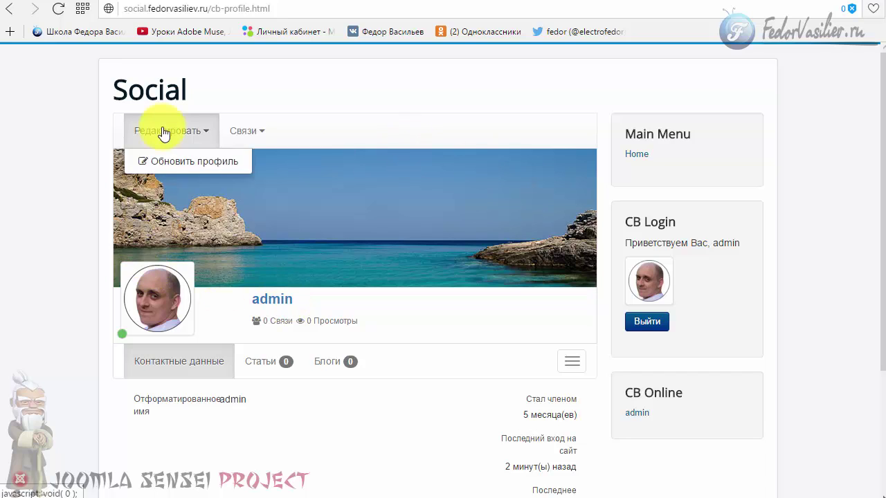
{"action": "left_click", "coordinate": [247, 131]}
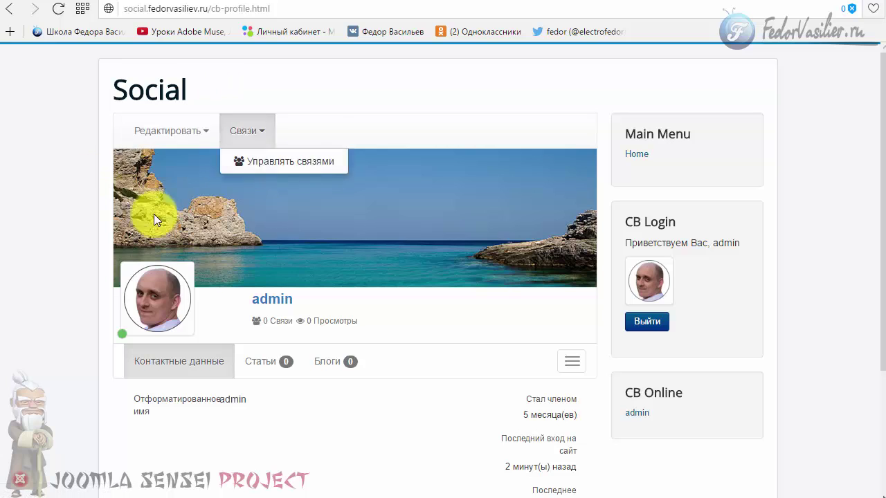
{"action": "left_click", "coordinate": [168, 131]}
{"action": "left_click", "coordinate": [159, 165]}
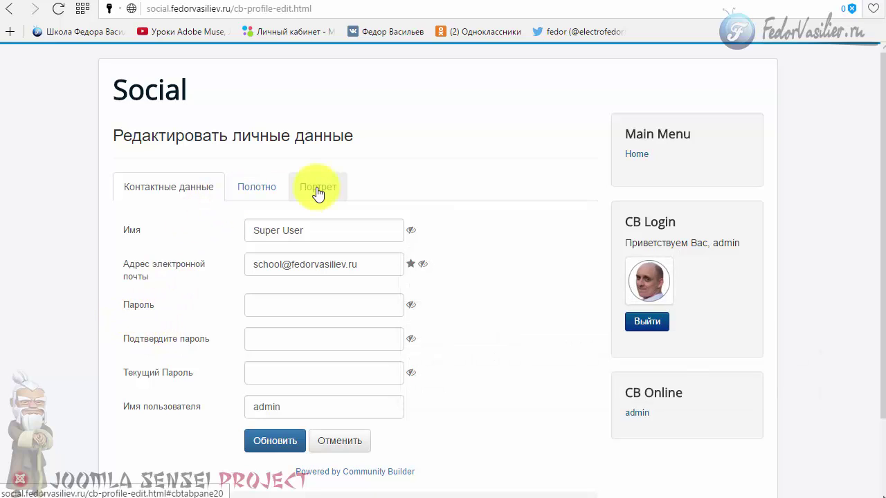
- Review the Полотно and Портрет tabs of the profile form, including the image options for the canvas
{"action": "left_click", "coordinate": [261, 191]}
{"action": "scroll", "coordinate": [276, 226], "scroll_direction": "down", "scroll_amount": 1}
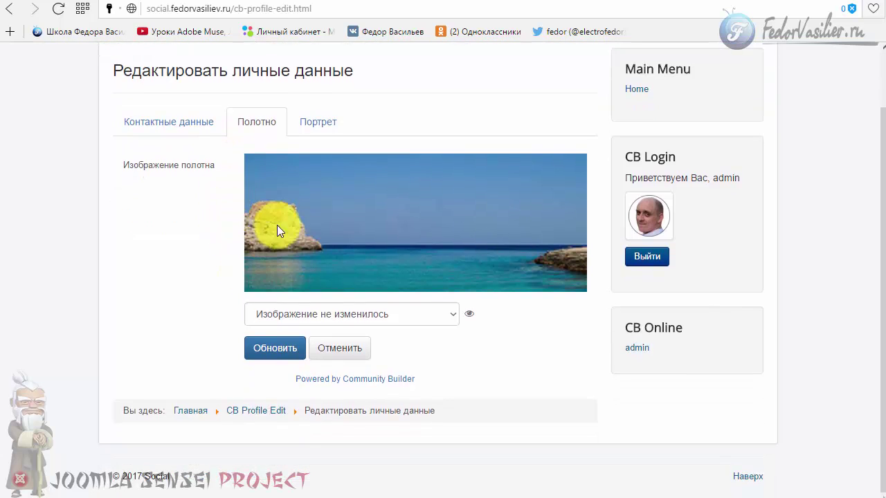
{"action": "left_click", "coordinate": [299, 312]}
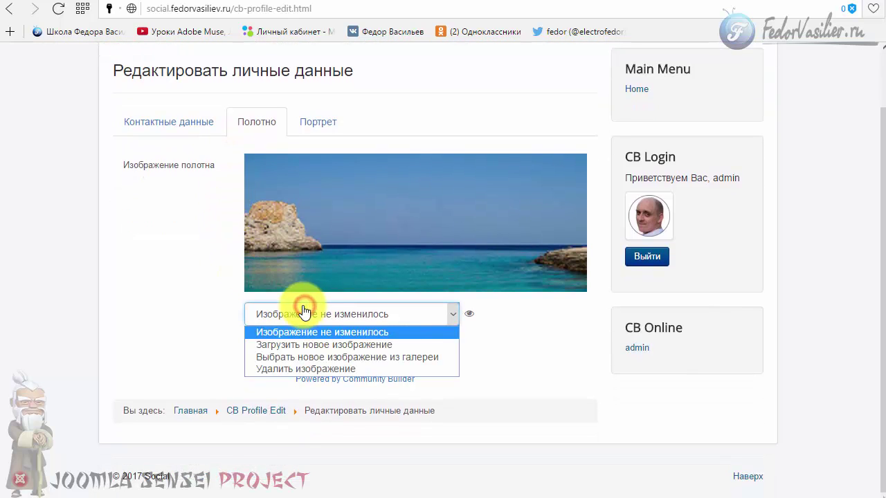
{"action": "left_click", "coordinate": [187, 303]}
{"action": "left_click", "coordinate": [318, 121]}
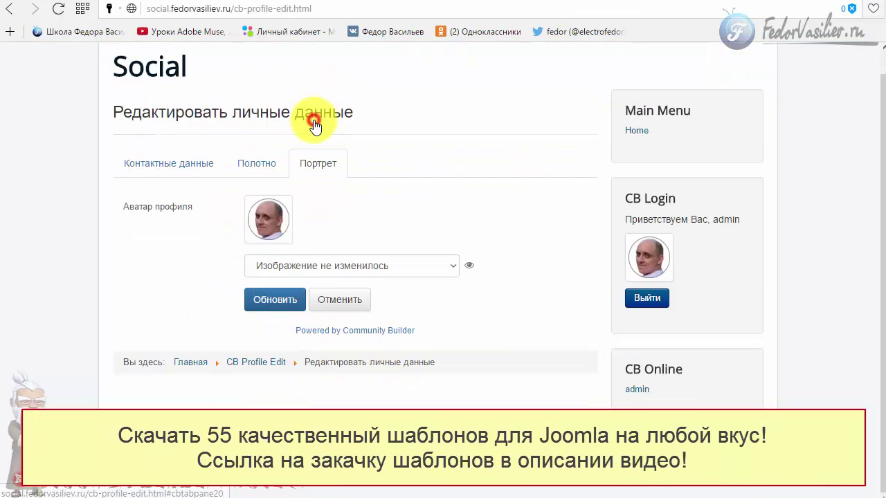
- Compare the правила field's Вкладка options in the administrator with the tabs on the test site's registration form
{"action": "left_click", "coordinate": [588, 1]}
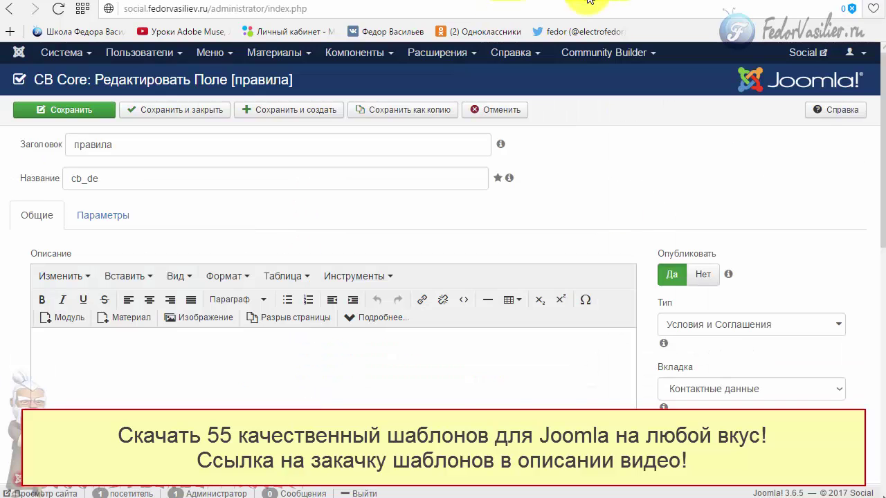
{"action": "scroll", "coordinate": [711, 306], "scroll_direction": "down", "scroll_amount": 2}
{"action": "left_click", "coordinate": [735, 257]}
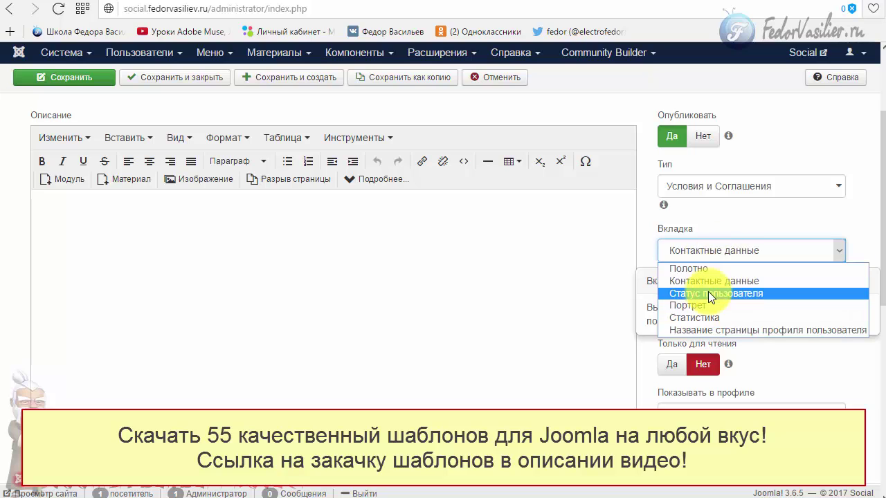
{"action": "left_click", "coordinate": [738, 243]}
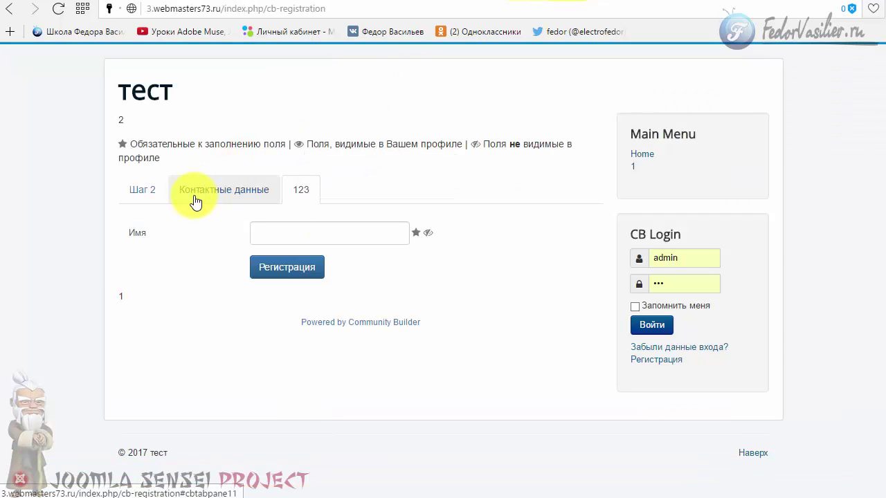
{"action": "left_click", "coordinate": [196, 193]}
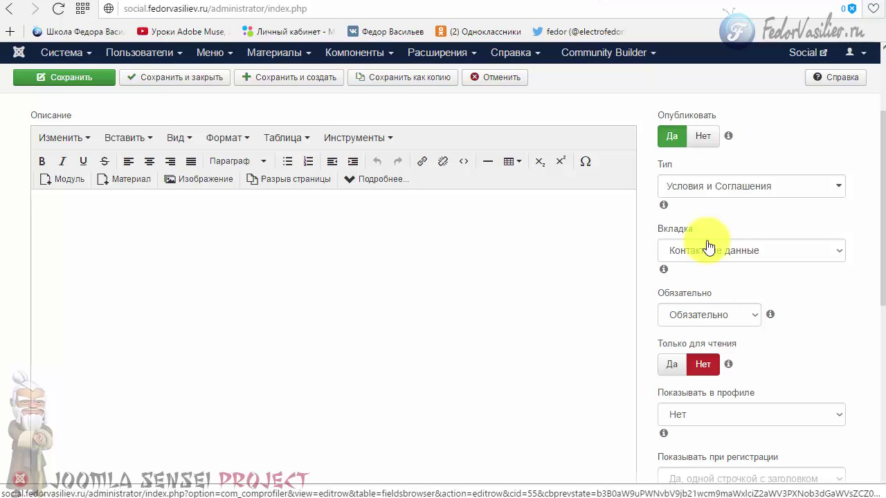
- Review the Тип and Вкладка settings of the правила field without changing them
{"action": "scroll", "coordinate": [354, 294], "scroll_direction": "up", "scroll_amount": 1}
{"action": "scroll", "coordinate": [353, 294], "scroll_direction": "up", "scroll_amount": 3}
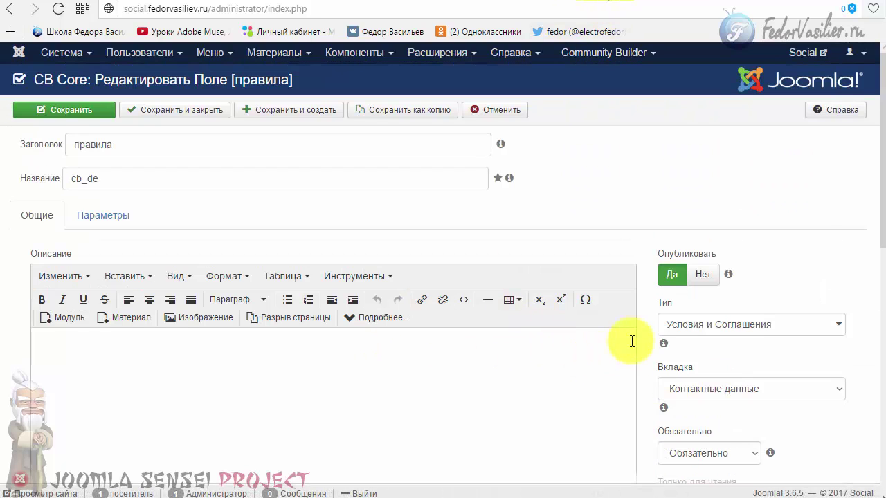
{"action": "left_click", "coordinate": [696, 324]}
{"action": "left_click", "coordinate": [696, 352]}
{"action": "left_click", "coordinate": [691, 381]}
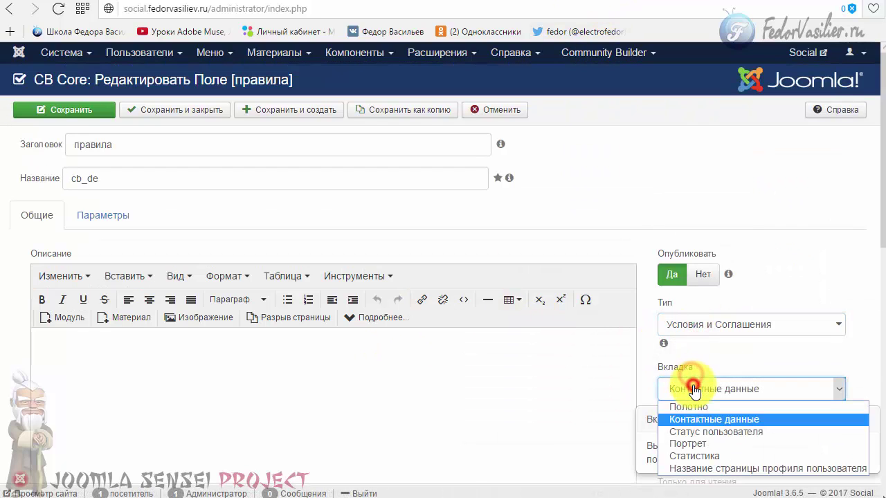
{"action": "left_click", "coordinate": [716, 358]}
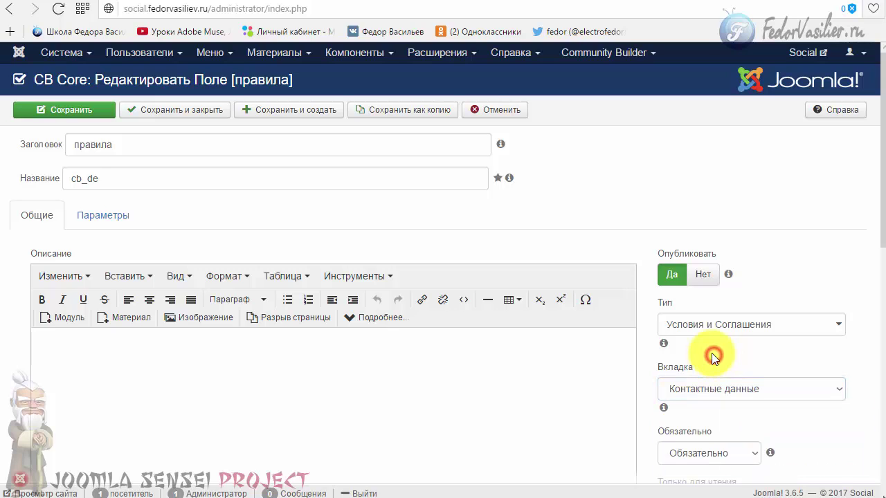
- Log out of the Social site and check where the правила field sits on the registration form
{"action": "left_click", "coordinate": [558, 2]}
{"action": "left_click", "coordinate": [643, 299]}
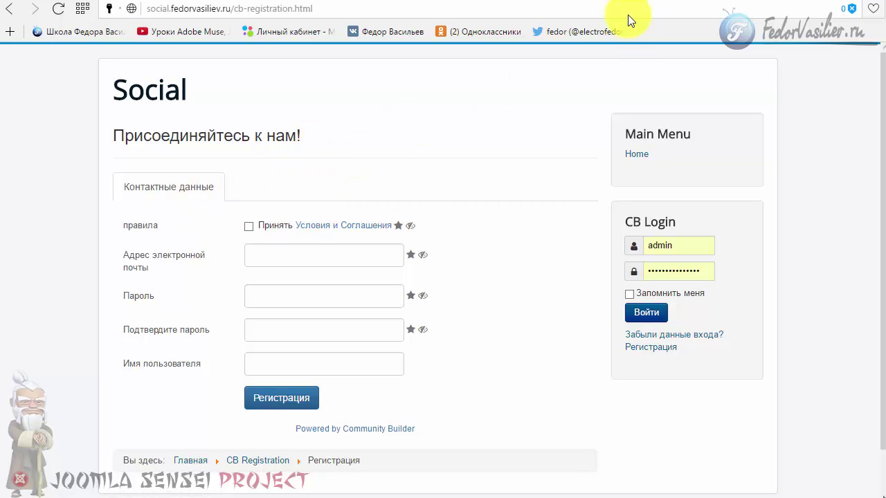
{"action": "left_click", "coordinate": [563, 2]}
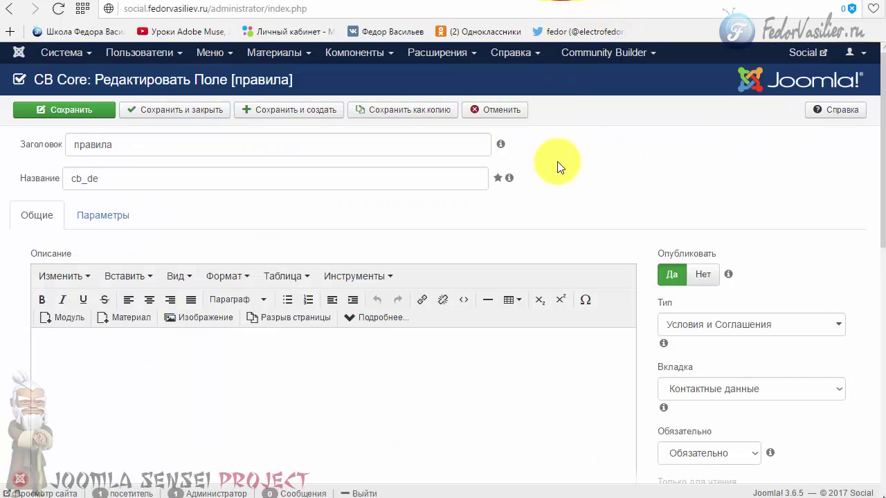
{"action": "left_click", "coordinate": [589, 1]}
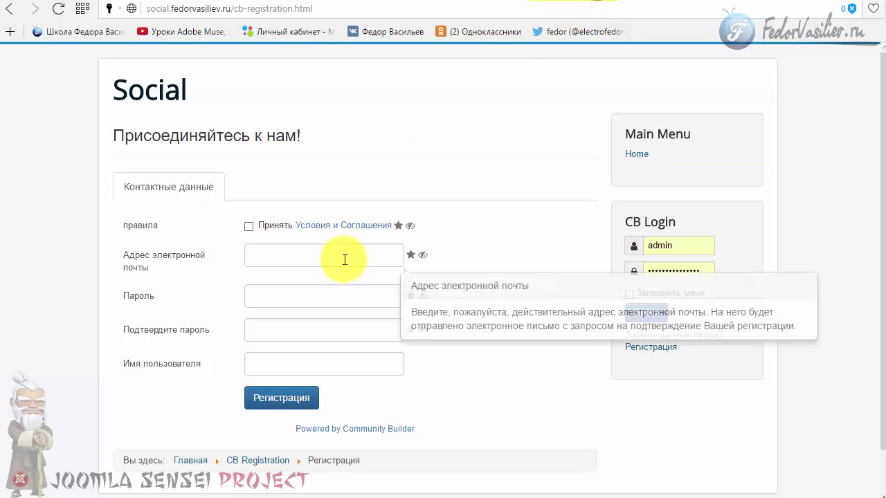
- Set the Вкладка of the правила field to Полотно in the administrator and save the field
{"action": "left_click", "coordinate": [557, 2]}
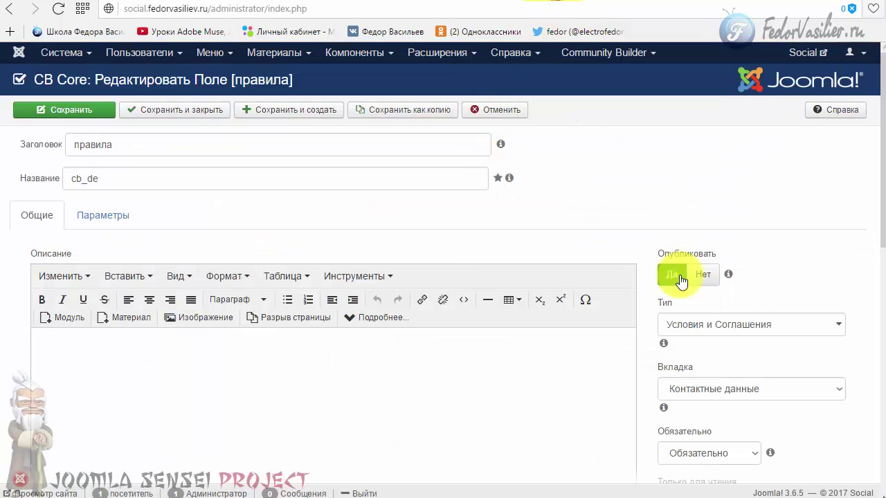
{"action": "scroll", "coordinate": [657, 284], "scroll_direction": "down", "scroll_amount": 1}
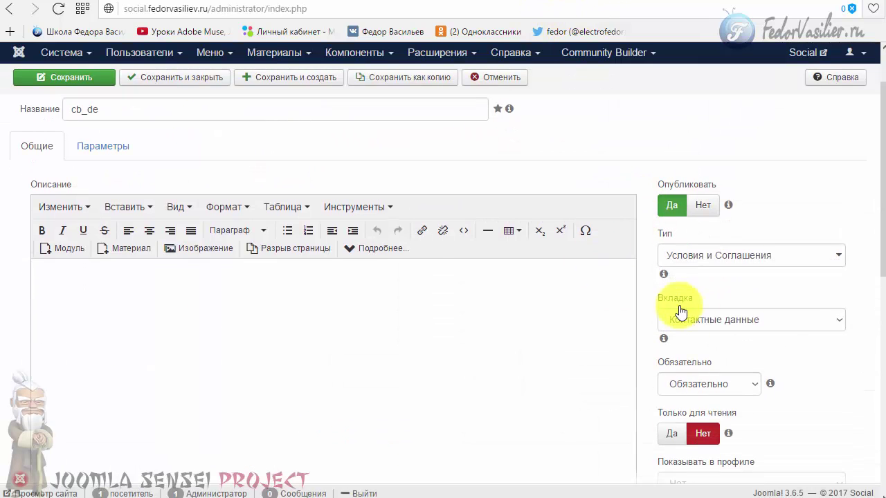
{"action": "left_click", "coordinate": [726, 319]}
{"action": "left_click", "coordinate": [716, 338]}
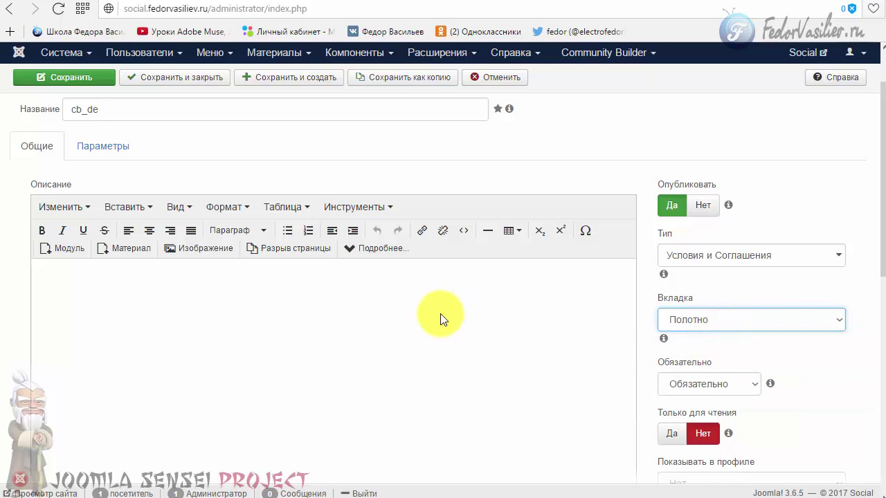
{"action": "scroll", "coordinate": [214, 257], "scroll_direction": "up", "scroll_amount": 1}
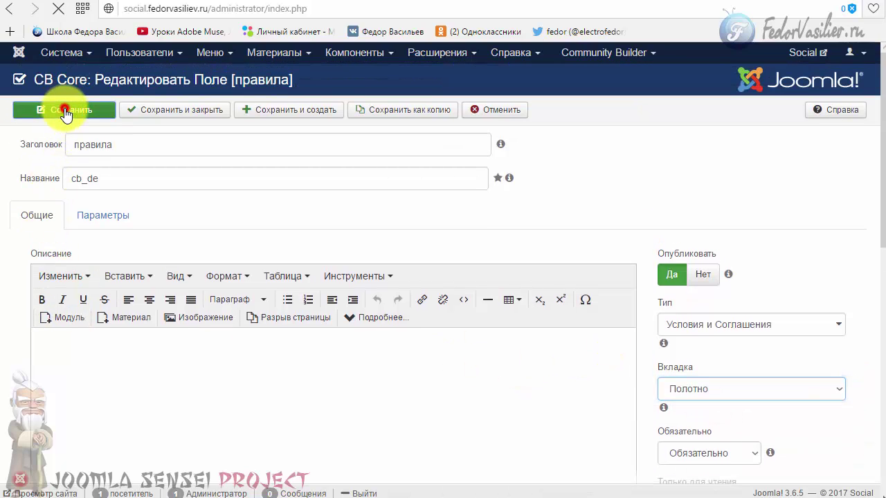
- Check the registration form's Контактные данные and Полотно tabs, and accept the terms and conditions under Полотно
{"action": "left_click", "coordinate": [48, 2]}
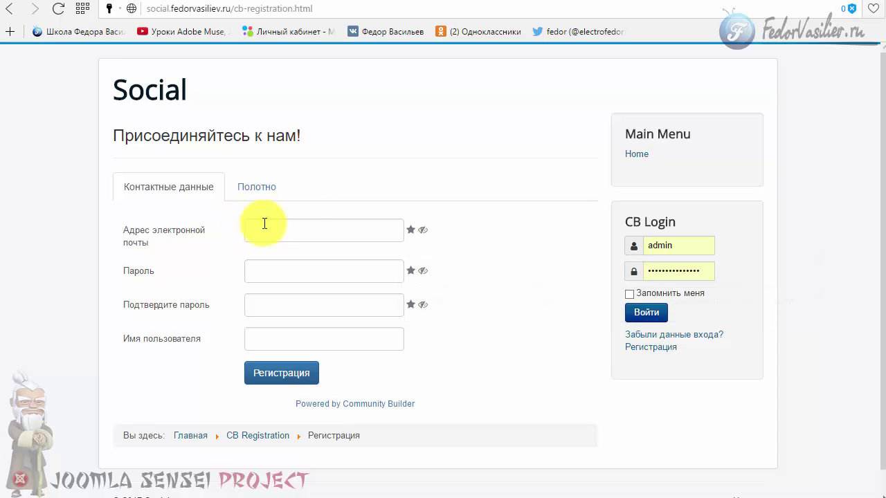
{"action": "left_click", "coordinate": [257, 197]}
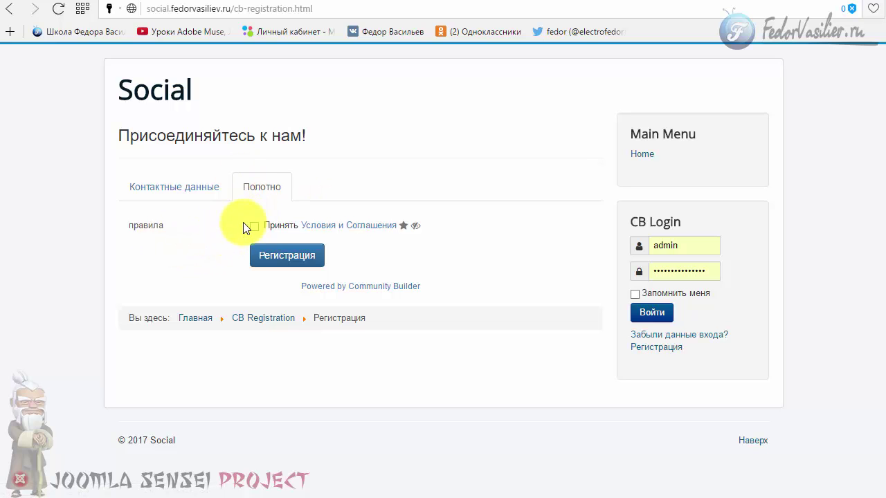
{"action": "left_click", "coordinate": [254, 227]}
{"action": "left_click", "coordinate": [741, 107]}
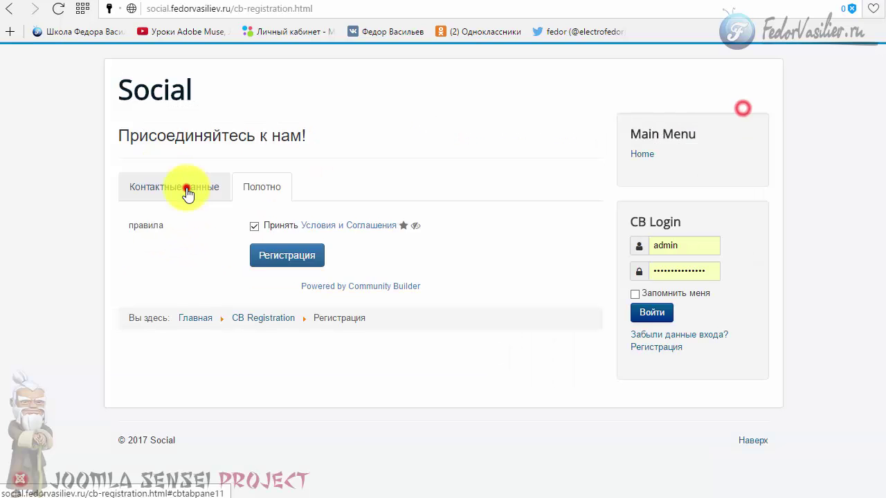
{"action": "left_click", "coordinate": [182, 187]}
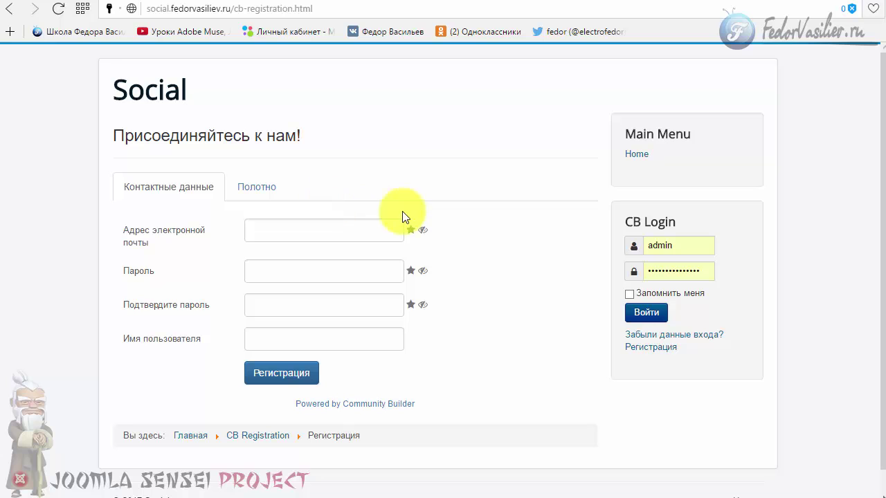
{"action": "left_click", "coordinate": [263, 192]}
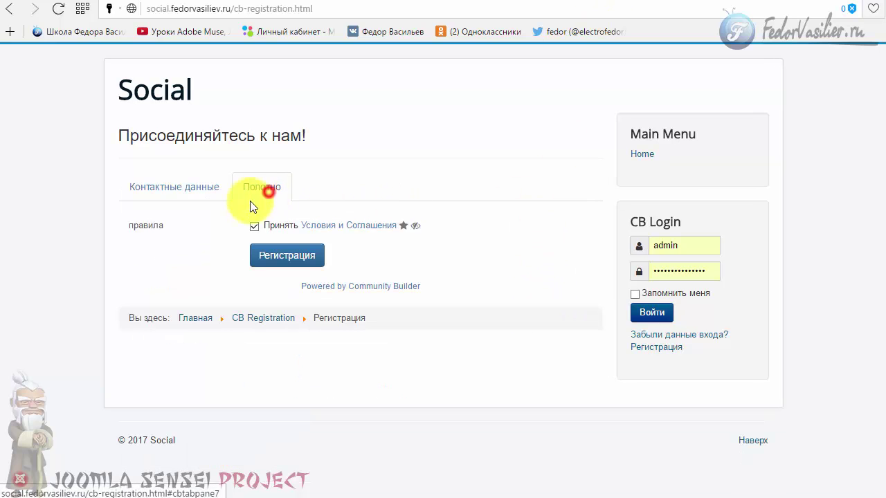
- Log in to the Social site with the prefilled admin credentials
{"action": "left_click", "coordinate": [651, 313]}
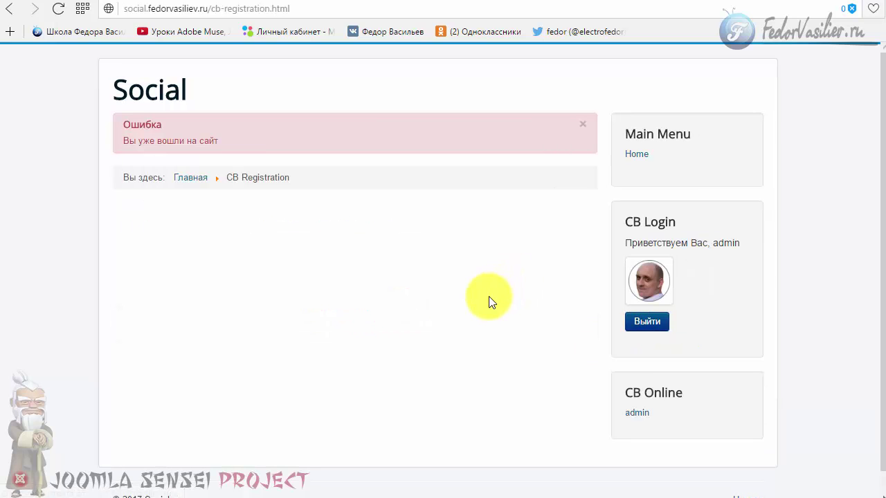
- Open the admin profile for editing and check the Полотно tab and its neighbours for the правила field
{"action": "left_click", "coordinate": [638, 284]}
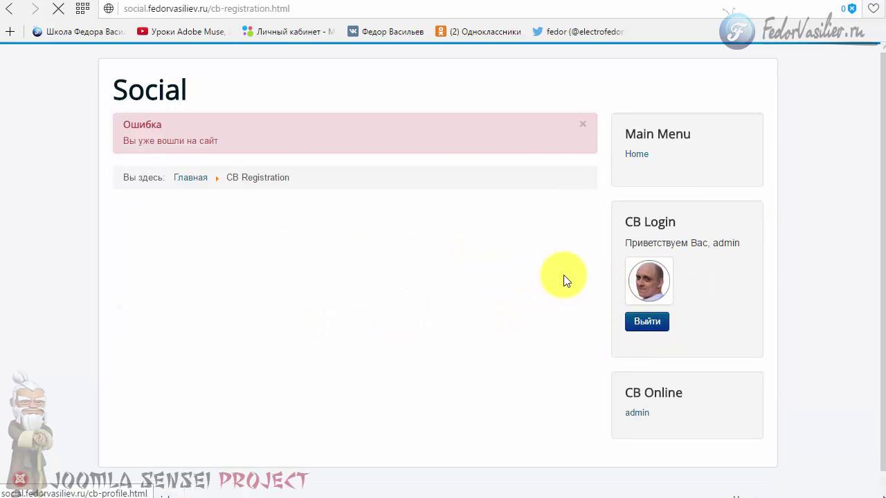
{"action": "left_click", "coordinate": [156, 132]}
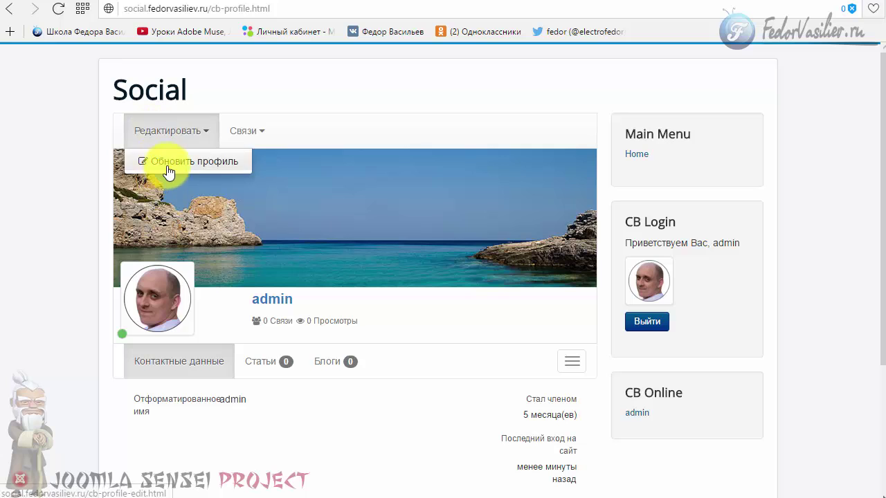
{"action": "left_click", "coordinate": [167, 166]}
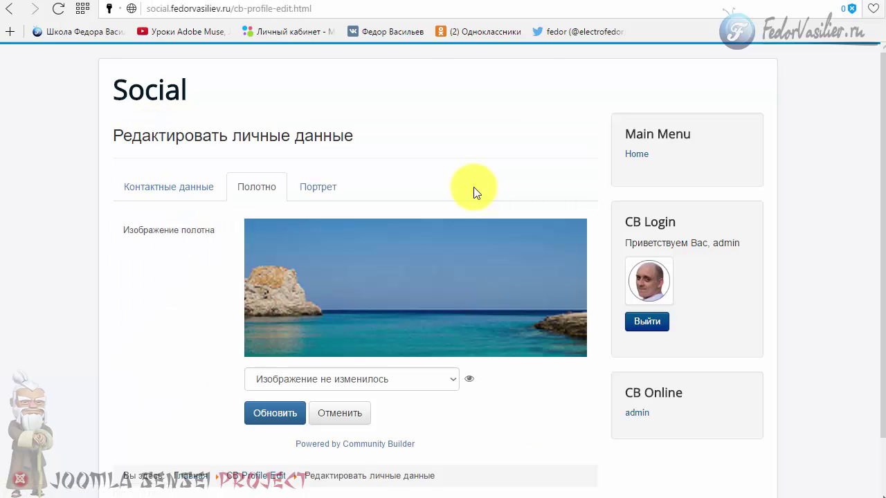
{"action": "scroll", "coordinate": [236, 193], "scroll_direction": "down", "scroll_amount": 1}
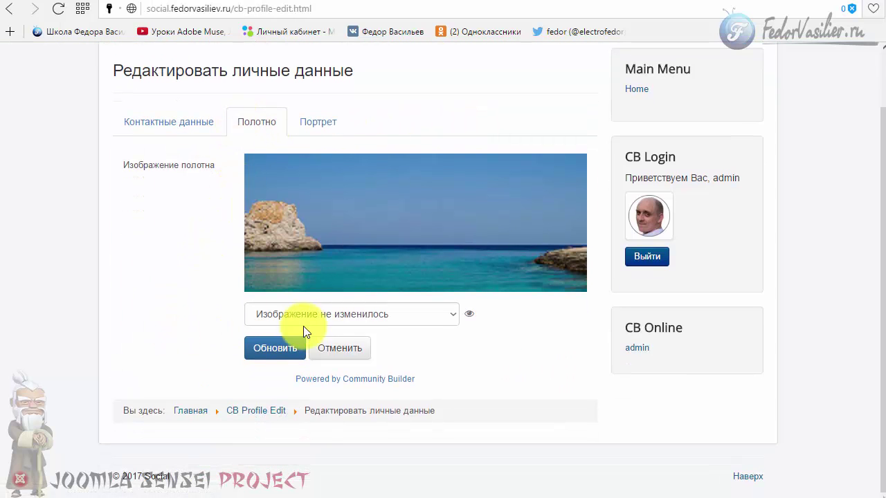
{"action": "left_click", "coordinate": [254, 125]}
{"action": "left_click", "coordinate": [206, 123]}
{"action": "left_click", "coordinate": [239, 125]}
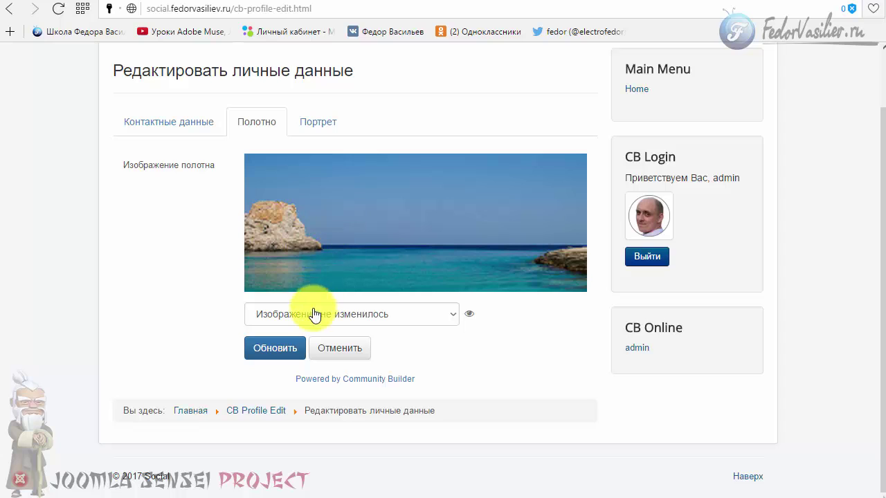
{"action": "left_click", "coordinate": [319, 130]}
{"action": "left_click", "coordinate": [280, 165]}
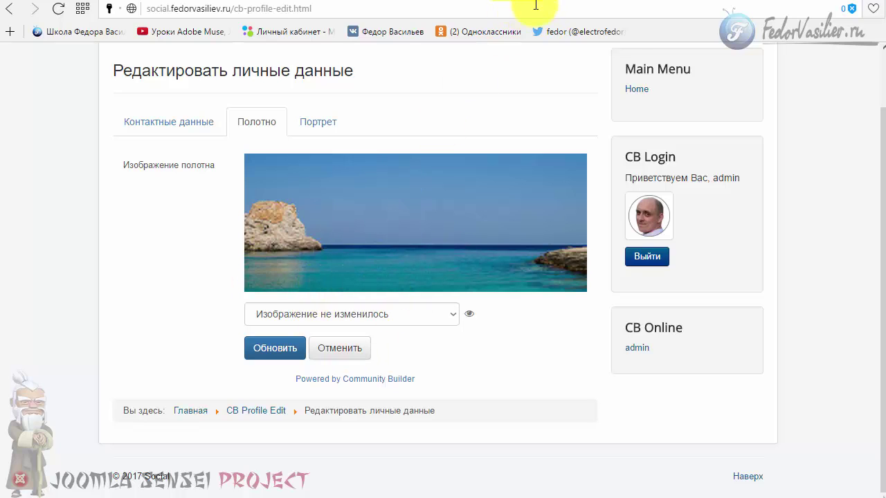
- Set Показывать при редактировании профиля to "Да, одной строчкой с заголовком" for the правила field in the administrator and save it
{"action": "left_click", "coordinate": [564, 2]}
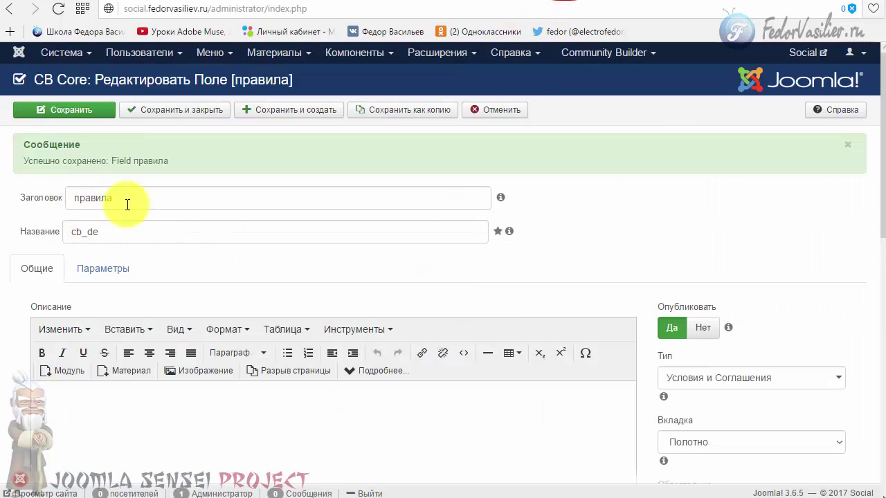
{"action": "left_click_drag", "start_coordinate": [115, 197], "coordinate": [70, 198]}
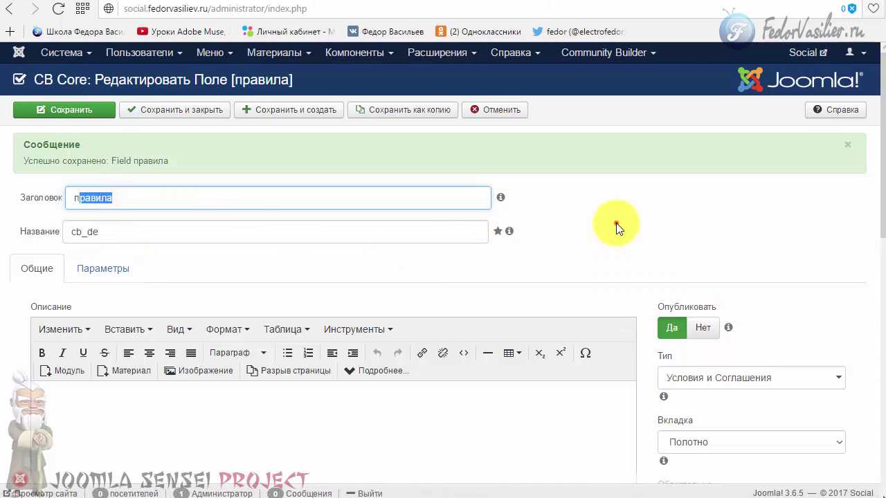
{"action": "left_click", "coordinate": [616, 223]}
{"action": "scroll", "coordinate": [736, 196], "scroll_direction": "down", "scroll_amount": 1}
{"action": "scroll", "coordinate": [838, 184], "scroll_direction": "down", "scroll_amount": 3}
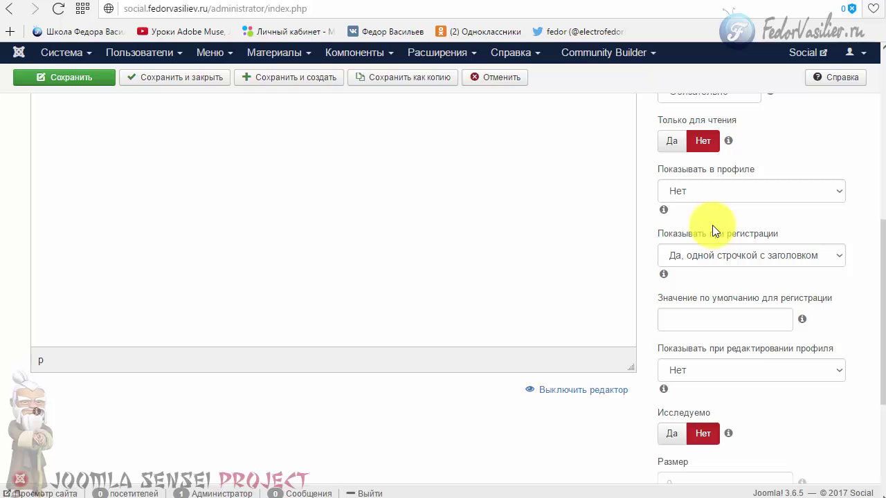
{"action": "left_click", "coordinate": [673, 188]}
{"action": "scroll", "coordinate": [872, 316], "scroll_direction": "down", "scroll_amount": 1}
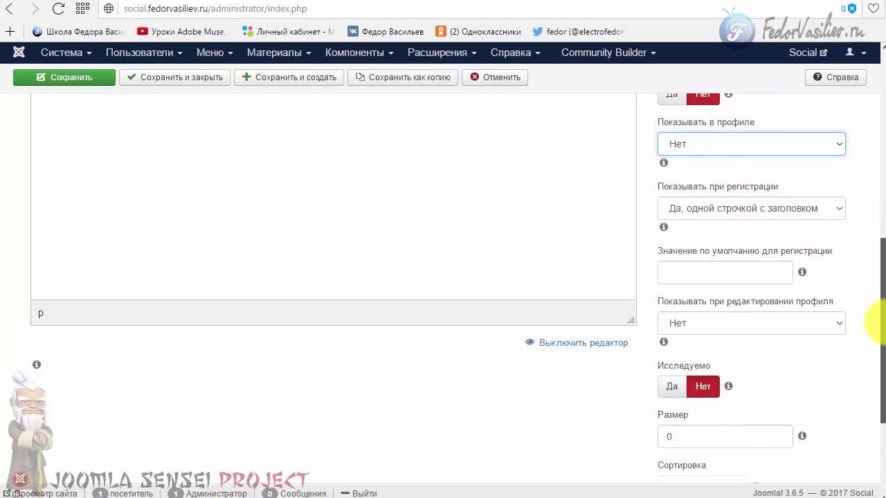
{"action": "scroll", "coordinate": [875, 321], "scroll_direction": "down", "scroll_amount": 1}
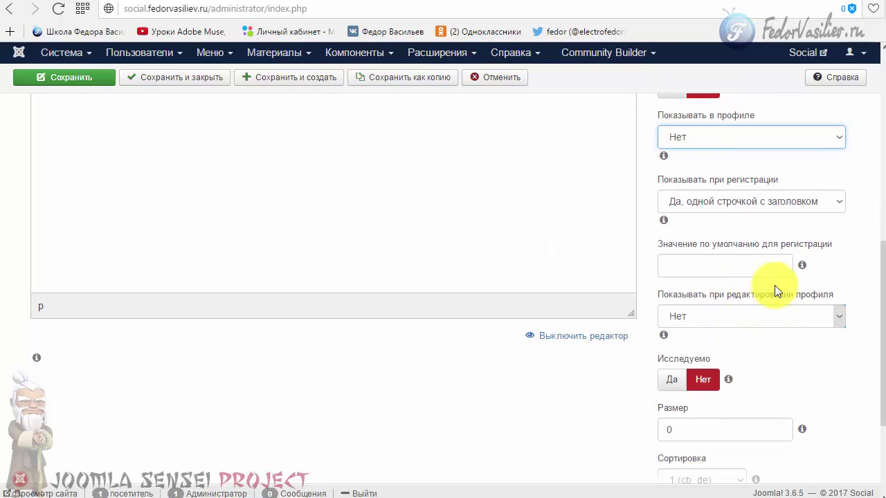
{"action": "left_click", "coordinate": [719, 318]}
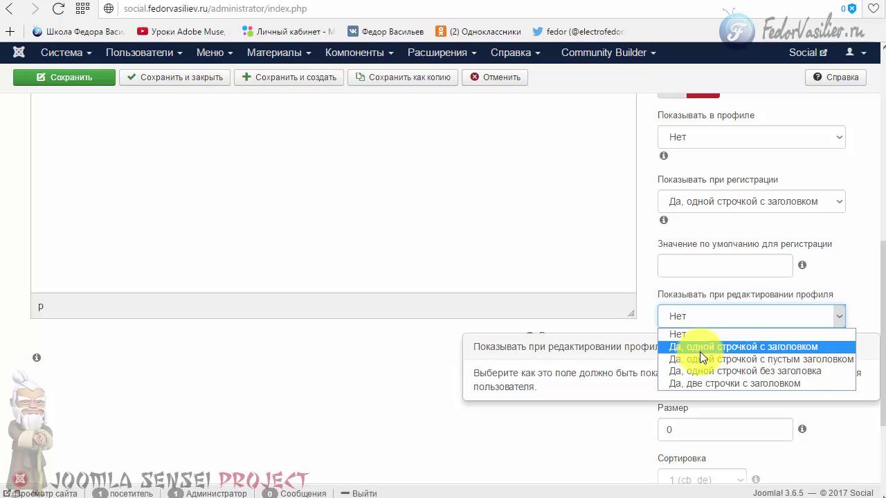
{"action": "left_click", "coordinate": [700, 351]}
{"action": "left_click", "coordinate": [45, 80]}
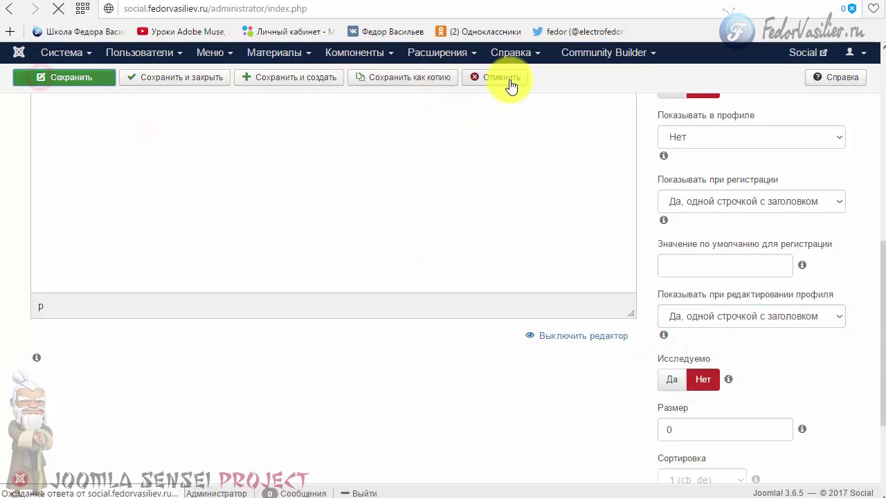
- Check the правила field under Полотно on the Social site's profile editing form and try its acceptance checkbox
{"action": "left_click", "coordinate": [591, 4]}
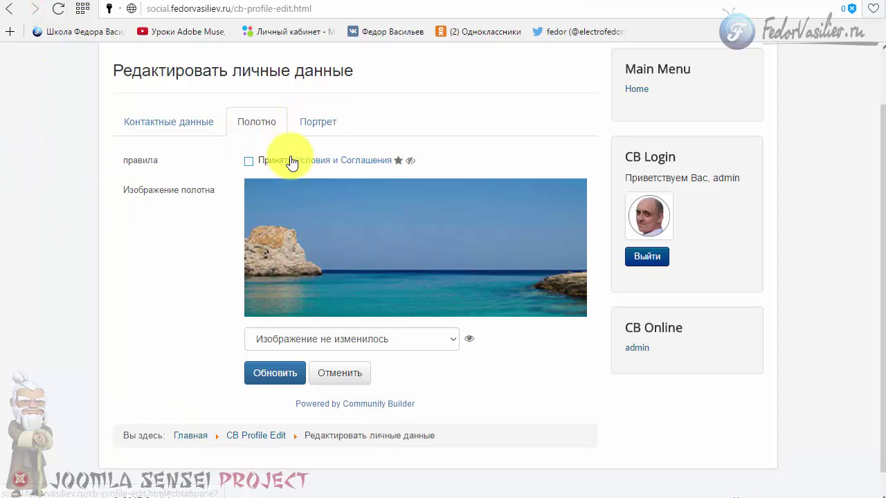
{"action": "scroll", "coordinate": [144, 137], "scroll_direction": "up", "scroll_amount": 1}
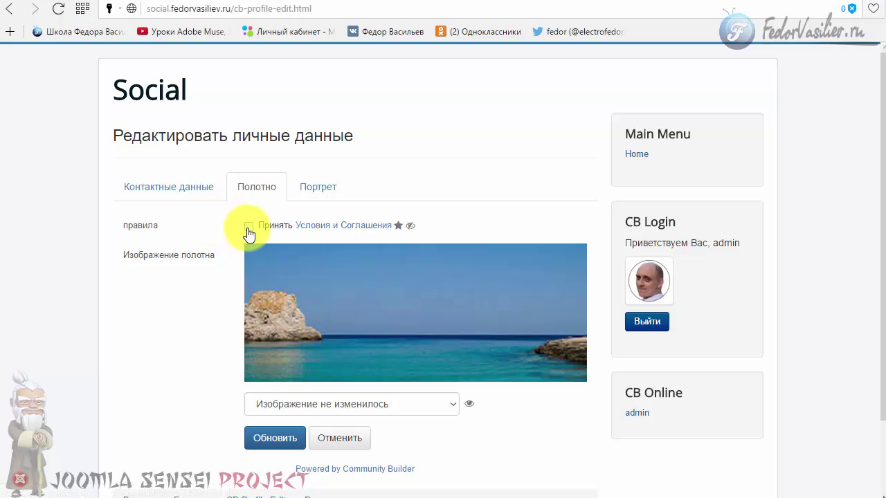
{"action": "left_click", "coordinate": [144, 231]}
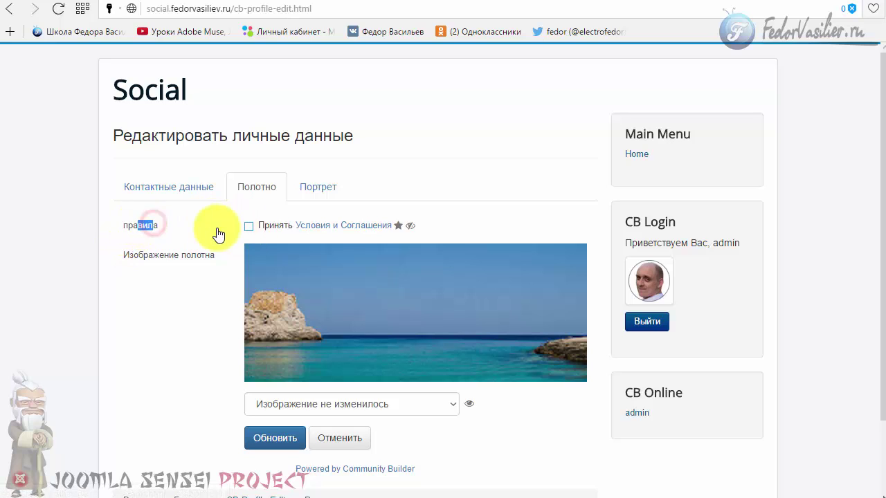
{"action": "left_click", "coordinate": [248, 226]}
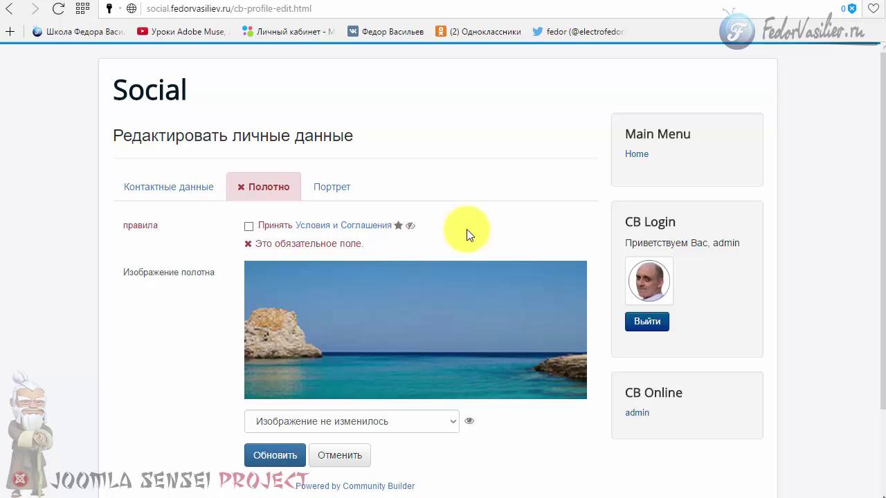
- Open the admin profile page and check whether the правила field is displayed there
{"action": "left_click", "coordinate": [631, 275]}
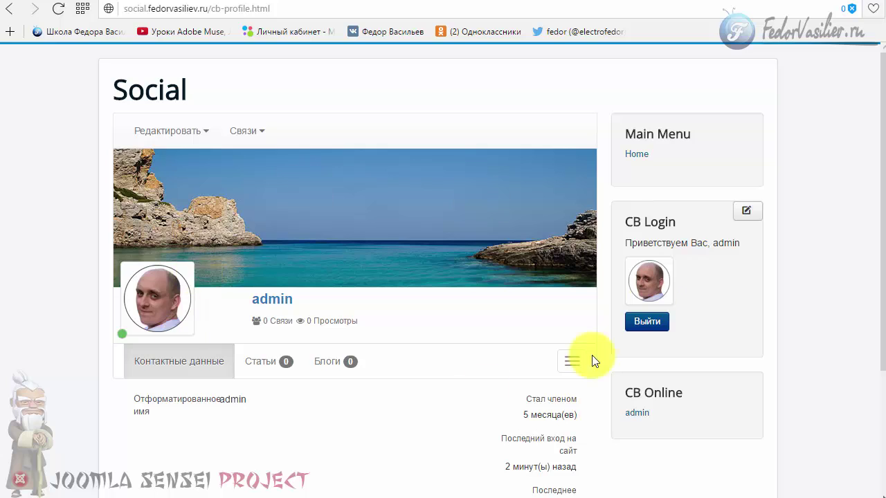
{"action": "scroll", "coordinate": [336, 330], "scroll_direction": "down", "scroll_amount": 2}
{"action": "scroll", "coordinate": [299, 339], "scroll_direction": "up", "scroll_amount": 1}
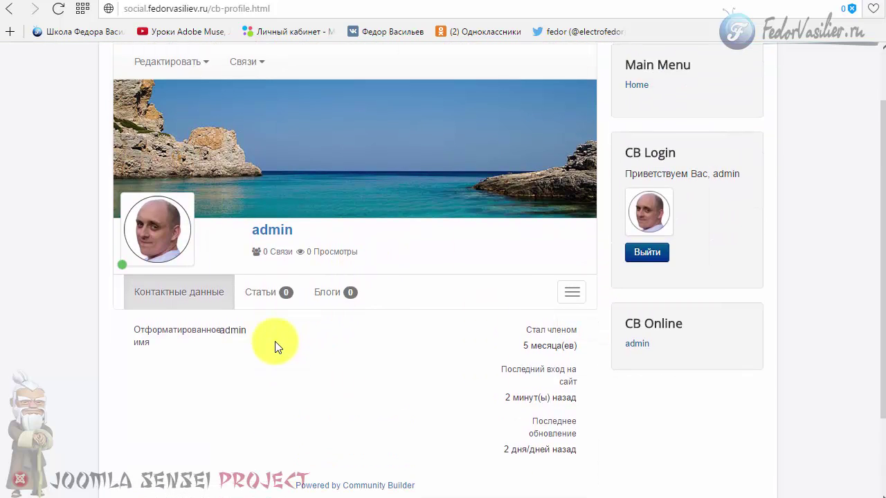
- Set Показывать в профиле to "Да, одной строчкой с заголовком" for the правила field in the administrator and save it
{"action": "left_click", "coordinate": [556, 3]}
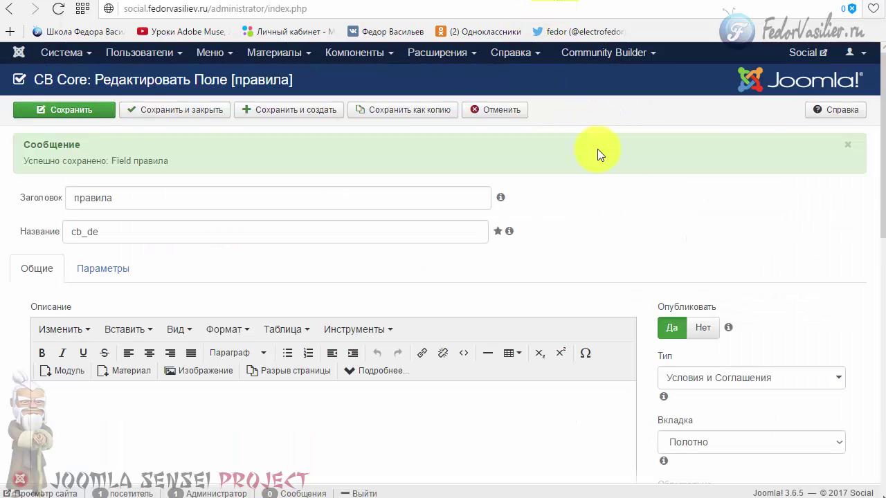
{"action": "scroll", "coordinate": [658, 184], "scroll_direction": "down", "scroll_amount": 6}
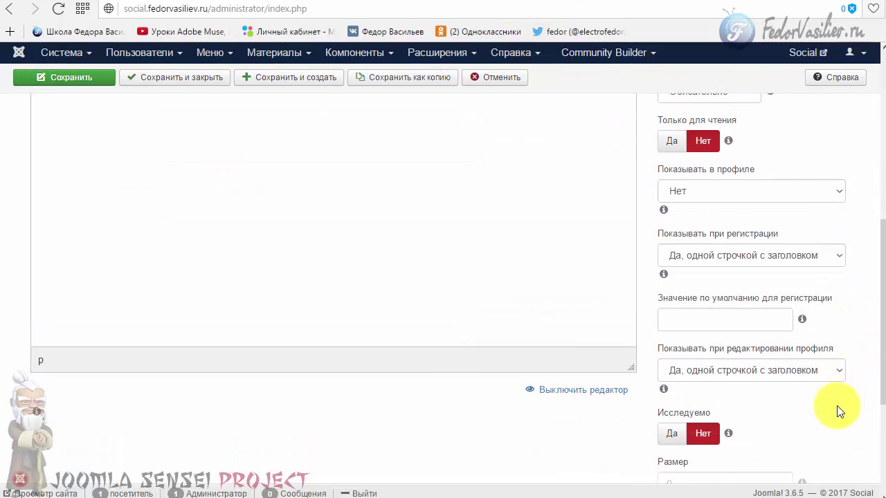
{"action": "scroll", "coordinate": [678, 304], "scroll_direction": "up", "scroll_amount": 1}
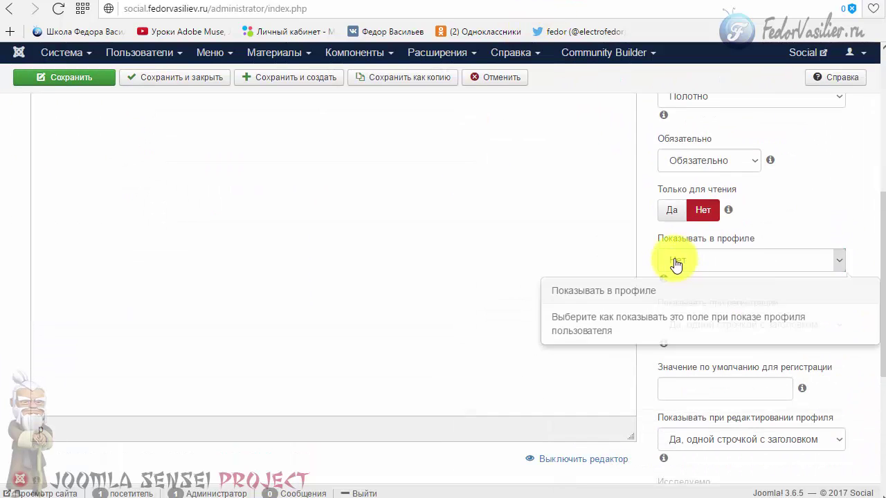
{"action": "left_click", "coordinate": [744, 261]}
{"action": "left_click", "coordinate": [727, 287]}
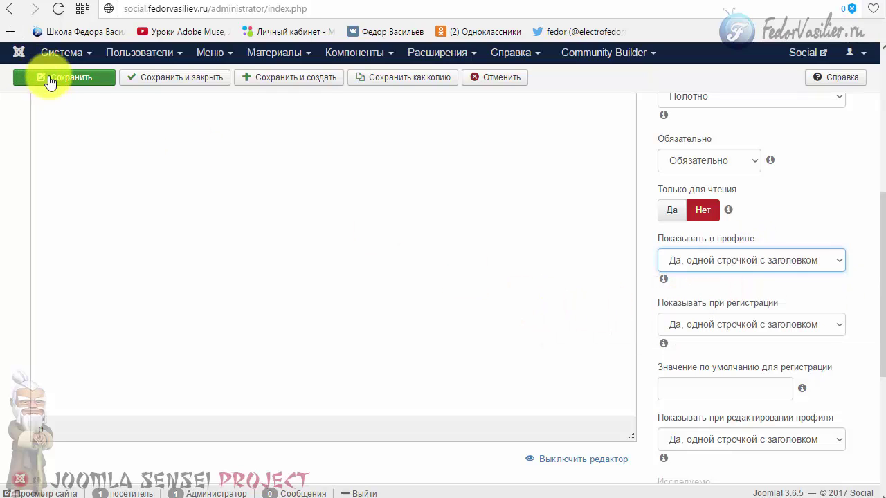
{"action": "left_click", "coordinate": [50, 81]}
- Reload the admin profile page and examine its header and Контактные данные tab for the правила field's output
{"action": "left_click", "coordinate": [612, 1]}
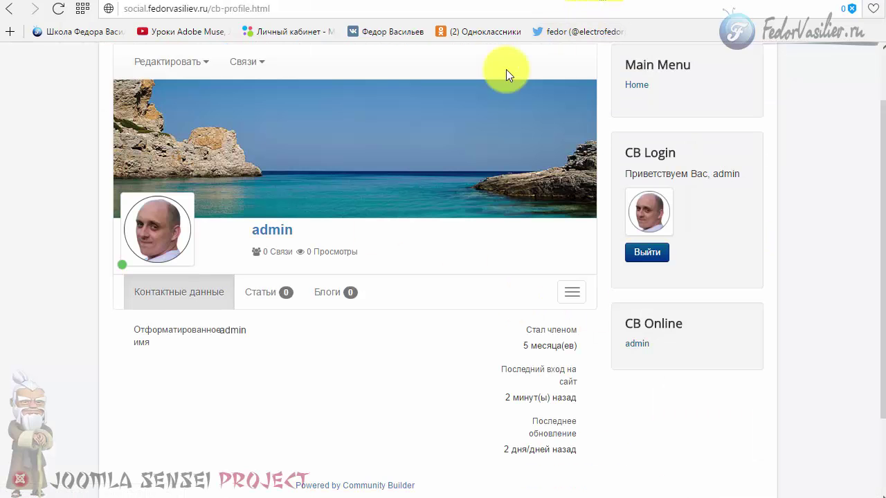
{"action": "left_click", "coordinate": [59, 10]}
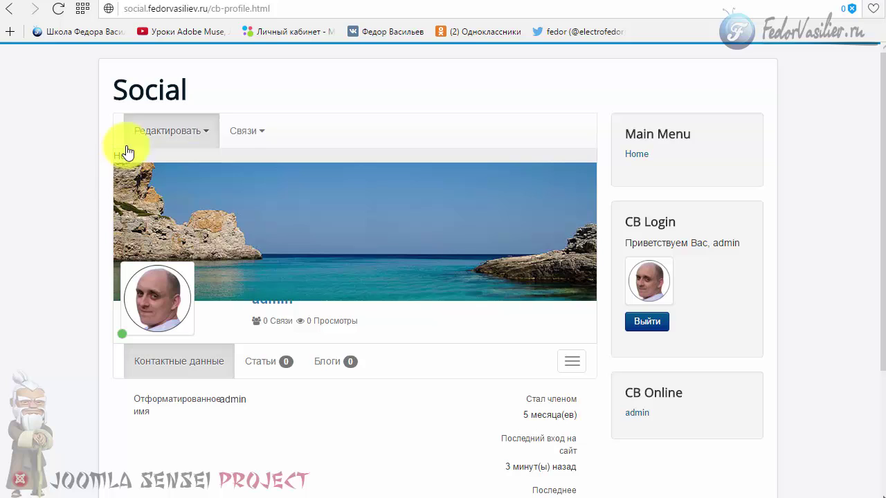
{"action": "double_click", "coordinate": [120, 157]}
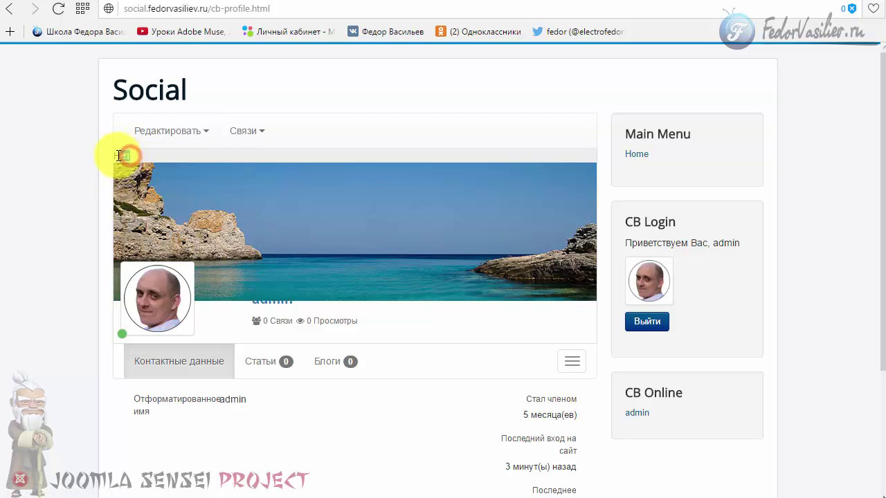
{"action": "left_click", "coordinate": [135, 196]}
{"action": "left_click", "coordinate": [544, 2]}
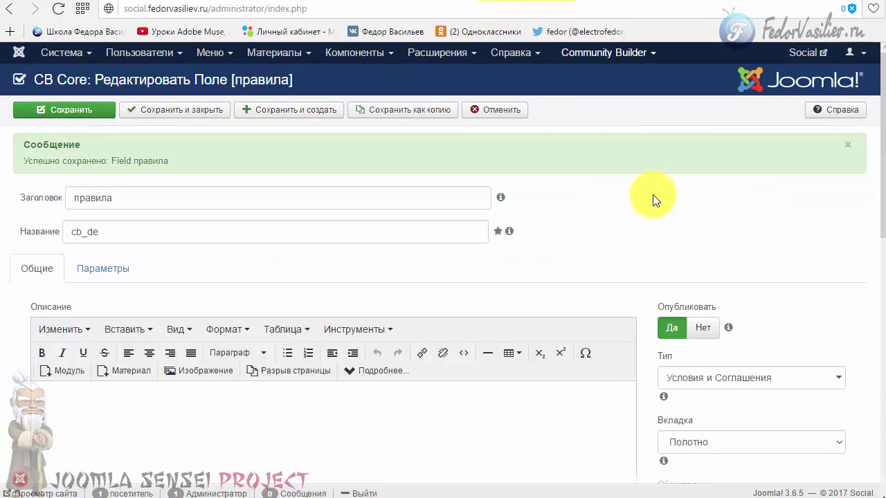
{"action": "key", "text": "ctrl+Tab"}
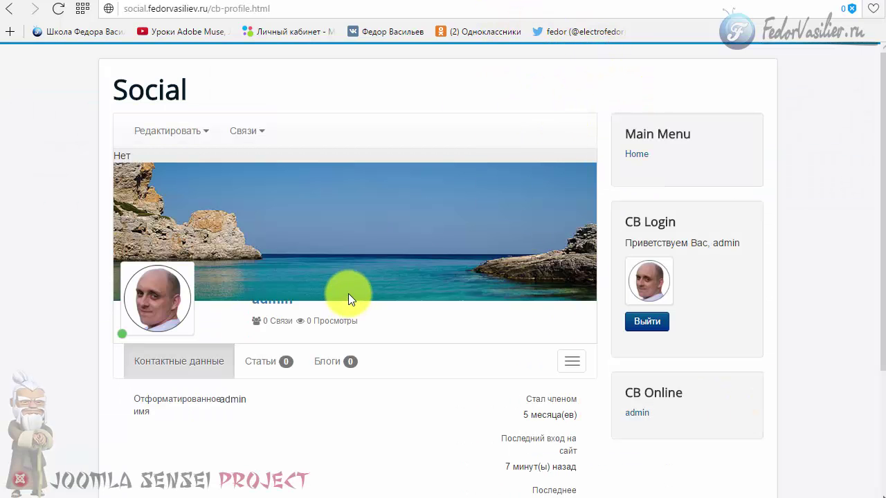
{"action": "scroll", "coordinate": [372, 324], "scroll_direction": "down", "scroll_amount": 2}
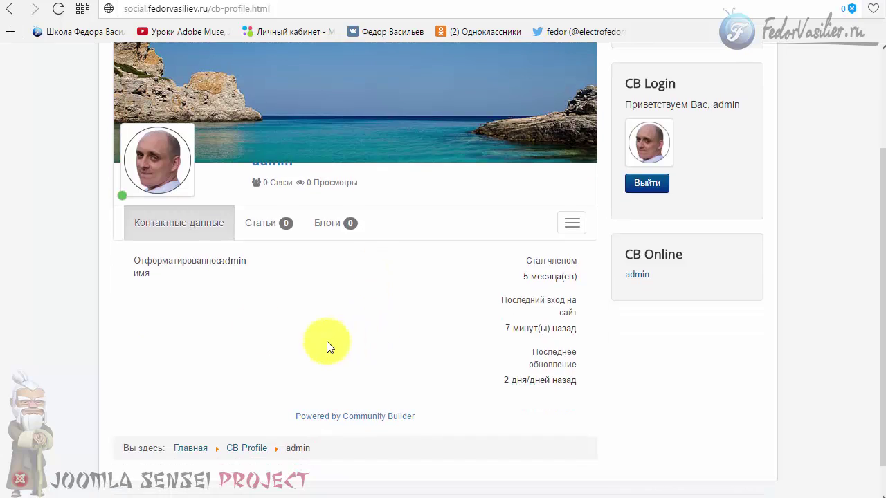
{"action": "left_click", "coordinate": [156, 229]}
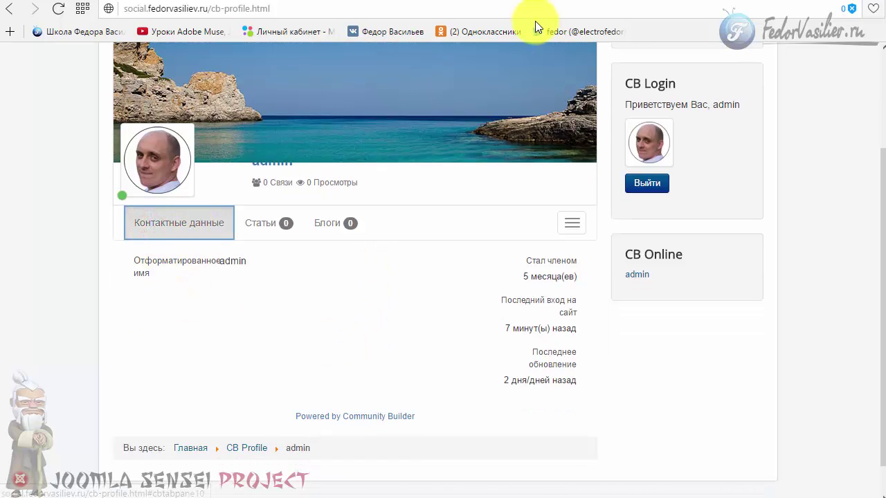
- Set Показывать в профиле and Показывать при редактировании профиля to Нет for the правила field in the administrator, saving and closing it
{"action": "key", "text": "ctrl+Tab"}
{"action": "scroll", "coordinate": [221, 168], "scroll_direction": "up", "scroll_amount": 2}
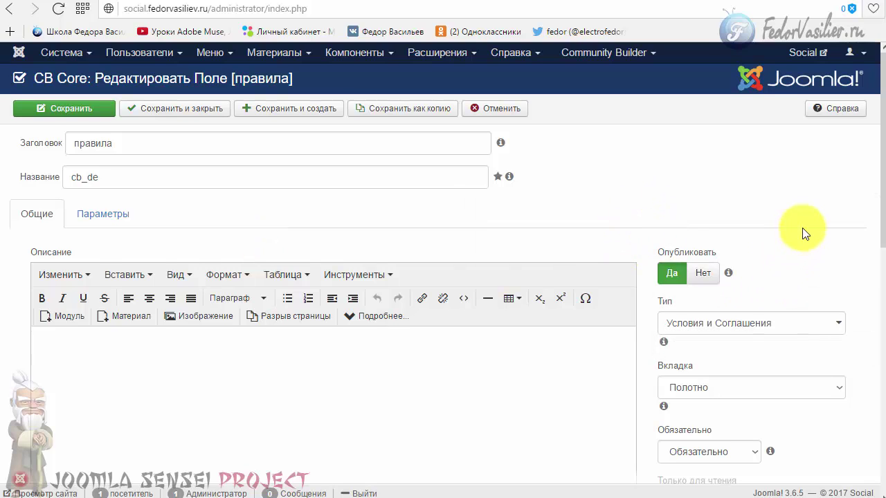
{"action": "scroll", "coordinate": [803, 233], "scroll_direction": "down", "scroll_amount": 5}
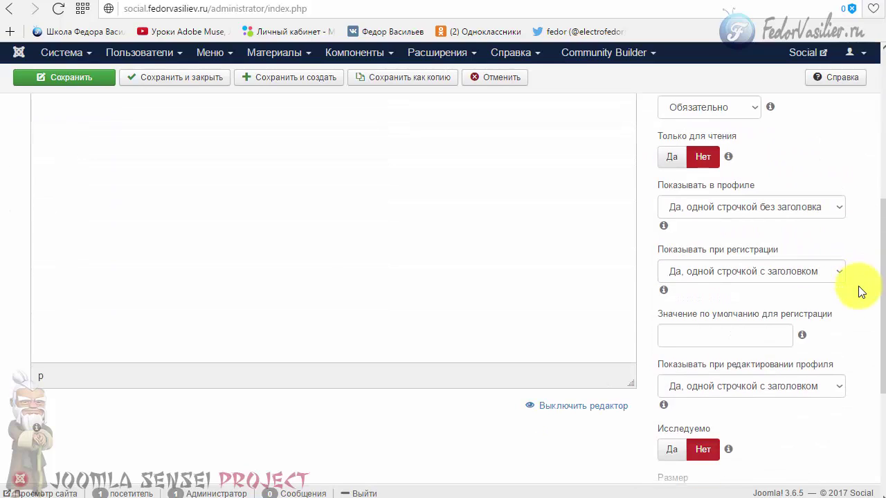
{"action": "left_click", "coordinate": [730, 206]}
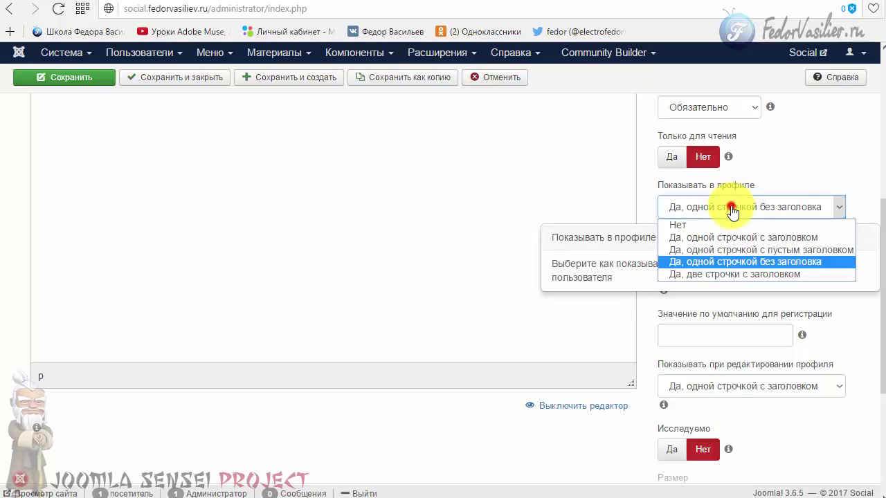
{"action": "left_click", "coordinate": [710, 223]}
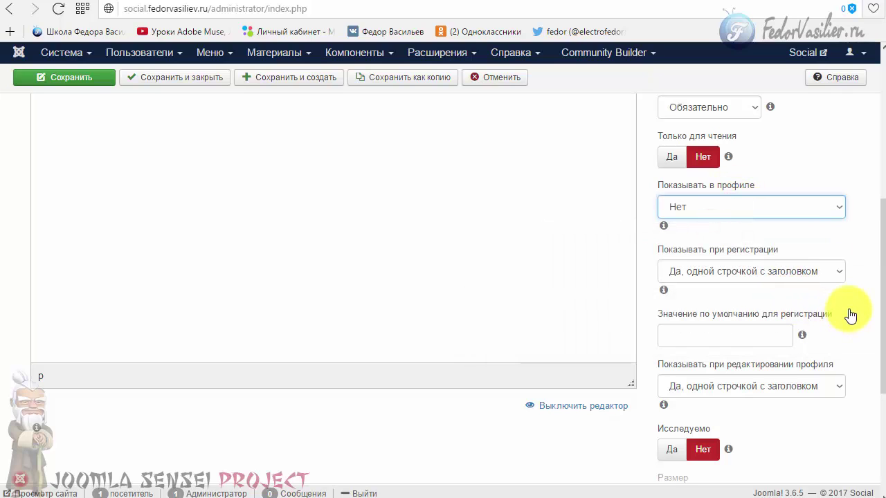
{"action": "left_click", "coordinate": [730, 388]}
{"action": "left_click", "coordinate": [708, 404]}
{"action": "scroll", "coordinate": [154, 195], "scroll_direction": "up", "scroll_amount": 5}
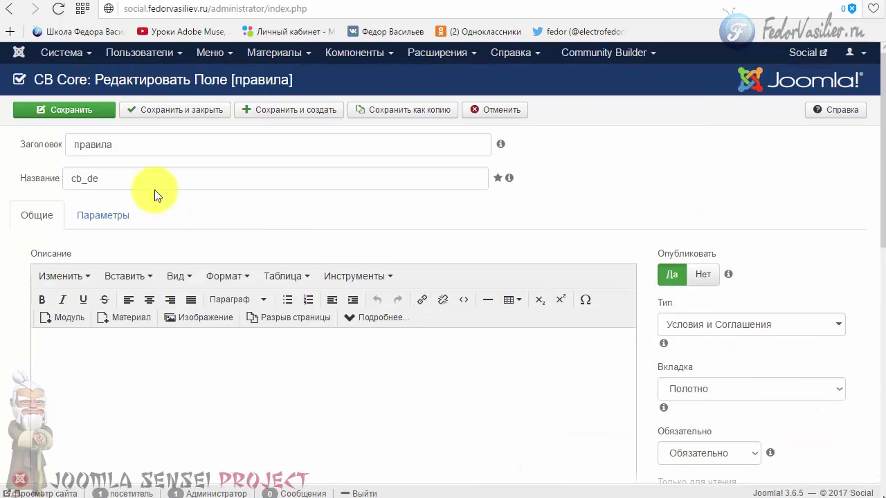
{"action": "left_click", "coordinate": [178, 110]}
- Reload the admin profile page on the Social site and check its header and Контактные данные for the правила field
{"action": "left_click", "coordinate": [609, 2]}
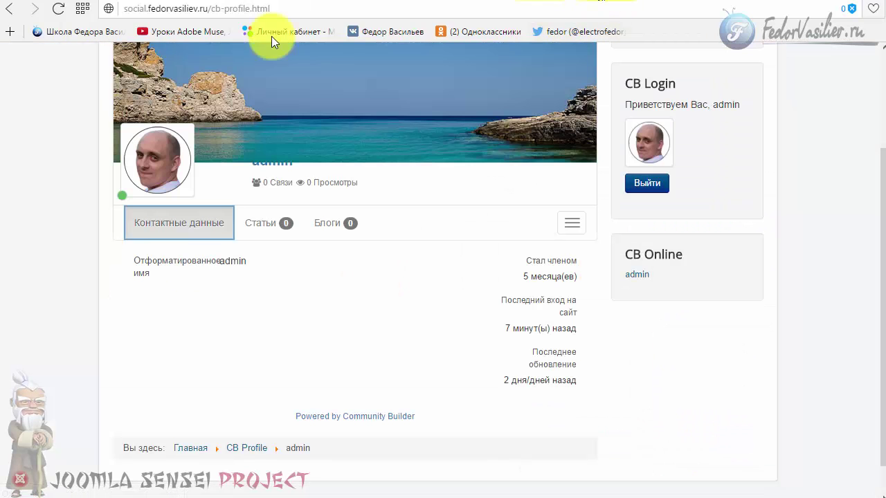
{"action": "left_click", "coordinate": [59, 9]}
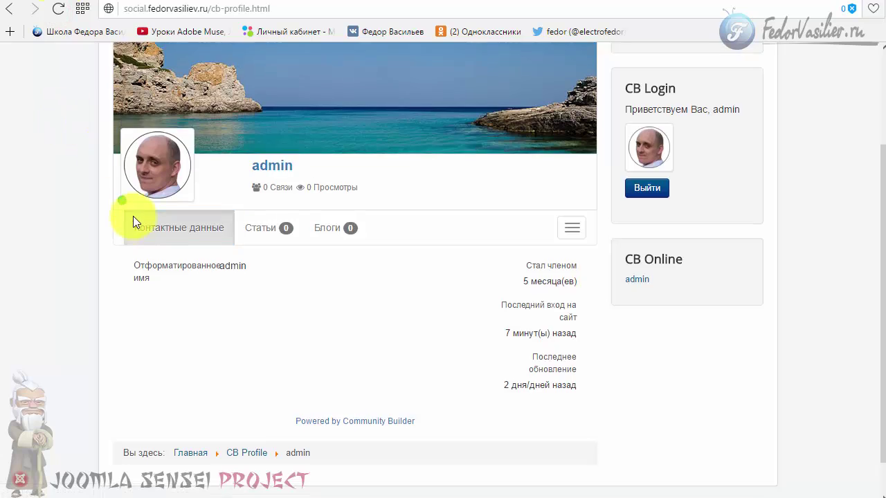
{"action": "scroll", "coordinate": [133, 216], "scroll_direction": "up", "scroll_amount": 2}
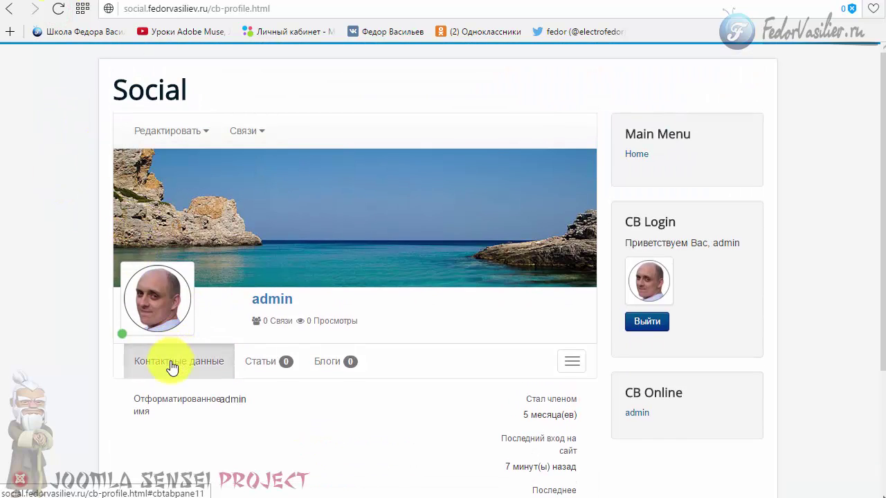
- Create a new field in the administrator's Community Builder field manager with the Заголовок "Сайт" and the Название "st"
{"action": "left_click", "coordinate": [536, 3]}
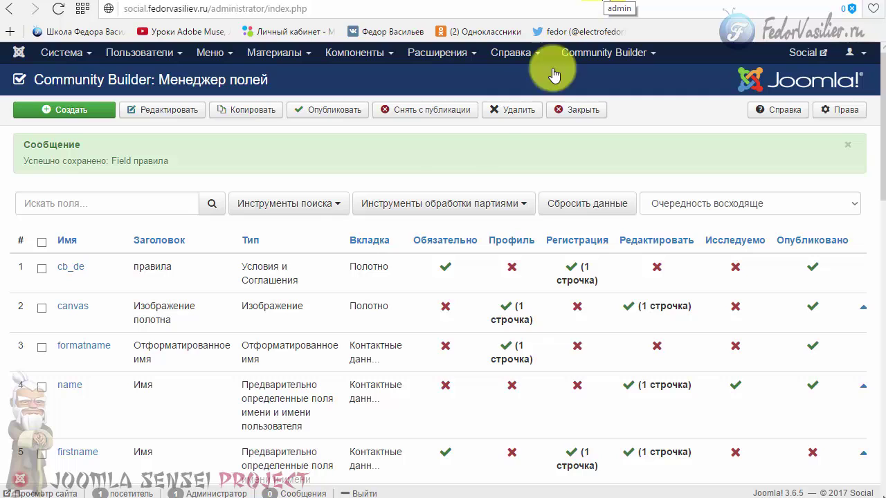
{"action": "scroll", "coordinate": [115, 253], "scroll_direction": "down", "scroll_amount": 1}
{"action": "scroll", "coordinate": [141, 294], "scroll_direction": "up", "scroll_amount": 1}
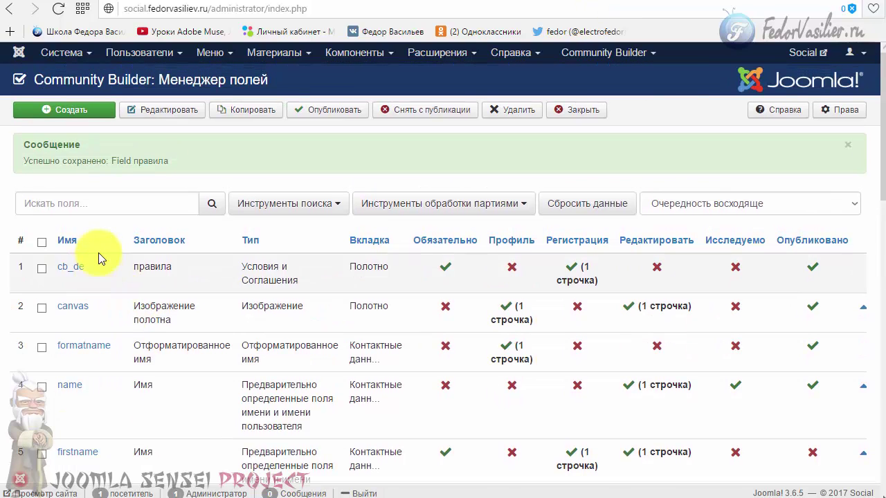
{"action": "left_click", "coordinate": [77, 111]}
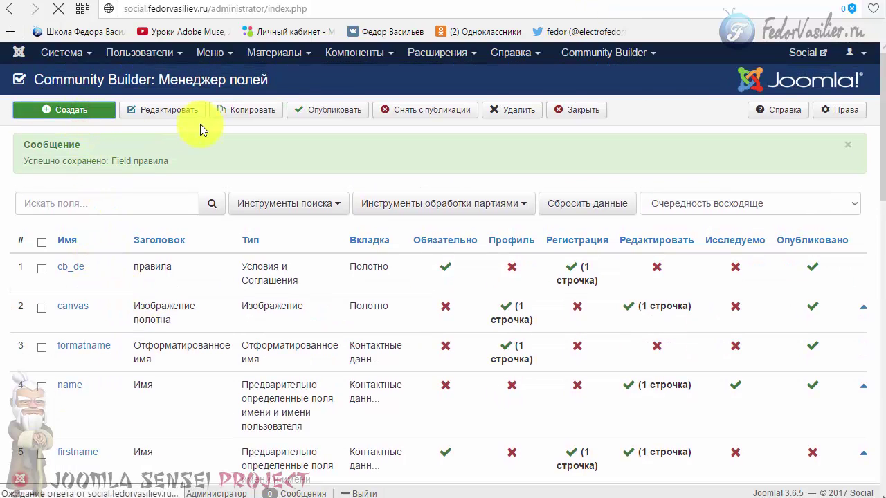
{"action": "left_click", "coordinate": [130, 134]}
{"action": "left_click", "coordinate": [131, 134]}
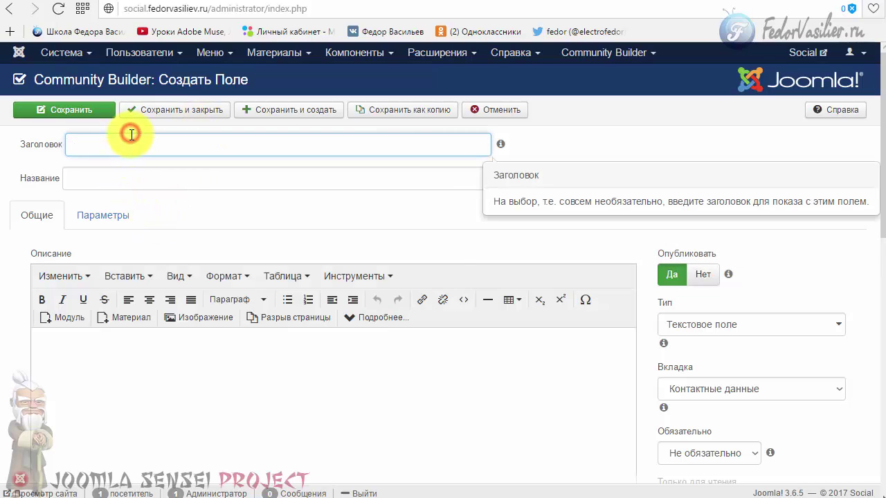
{"action": "type", "text": "Сайт"}
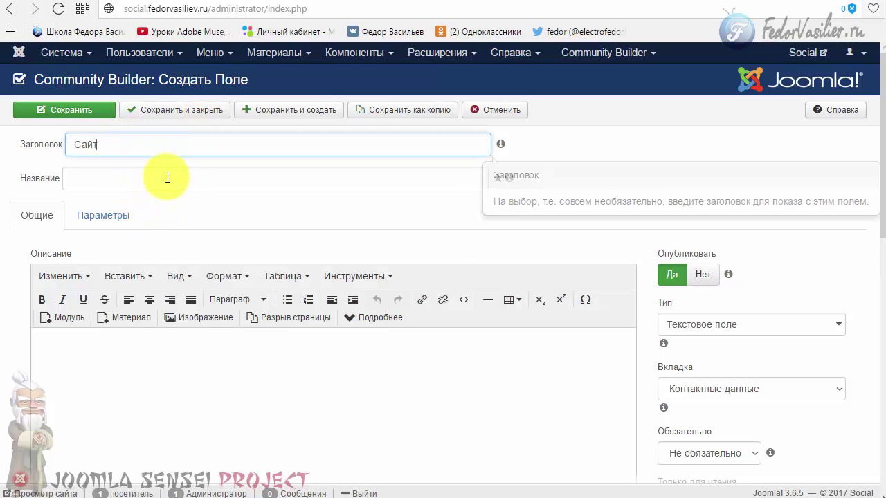
{"action": "left_click", "coordinate": [108, 181]}
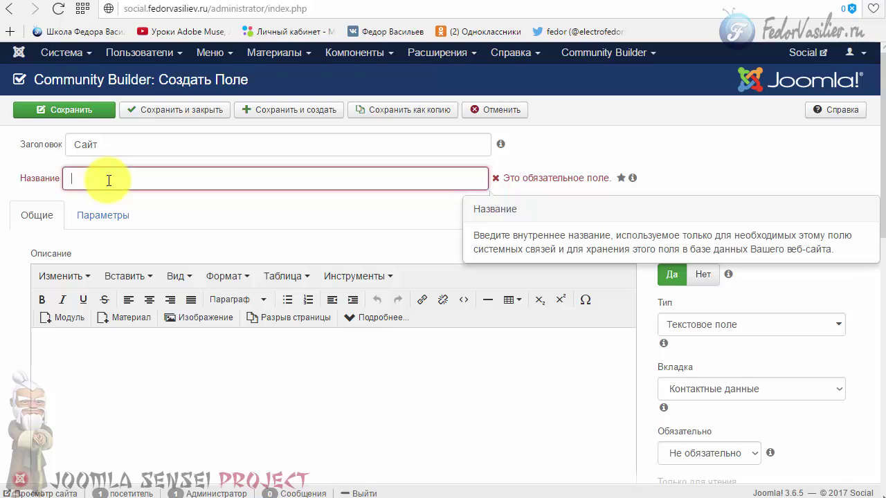
{"action": "type", "text": "st"}
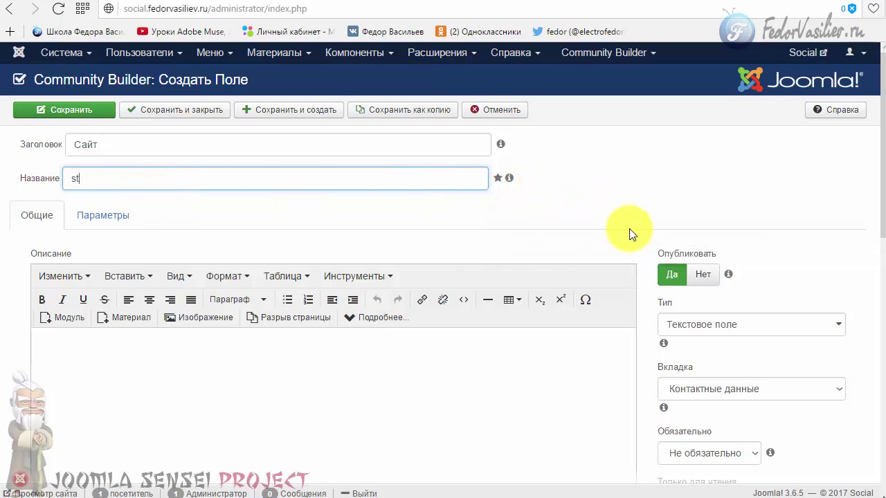
- Set the Сайт field's type to Веб сайт and keep it assigned to Контактные данные
{"action": "scroll", "coordinate": [801, 166], "scroll_direction": "down", "scroll_amount": 2}
{"action": "left_click", "coordinate": [806, 186]}
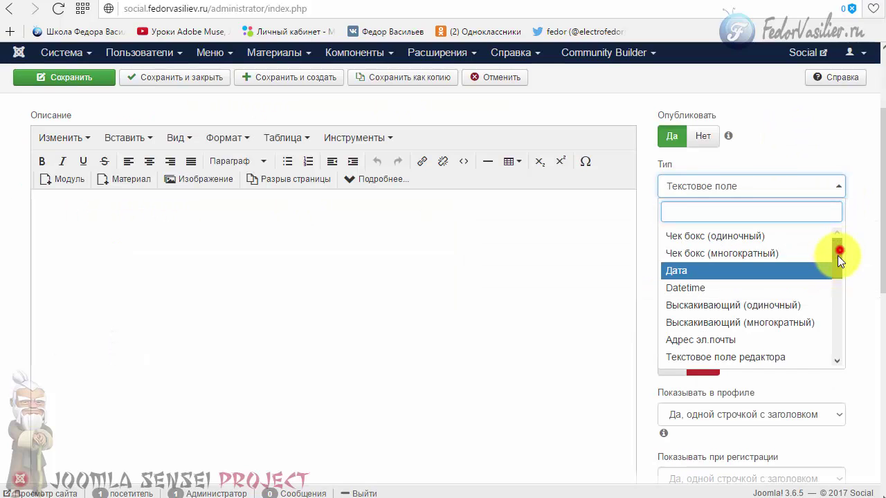
{"action": "left_click_drag", "start_coordinate": [837, 254], "coordinate": [832, 292]}
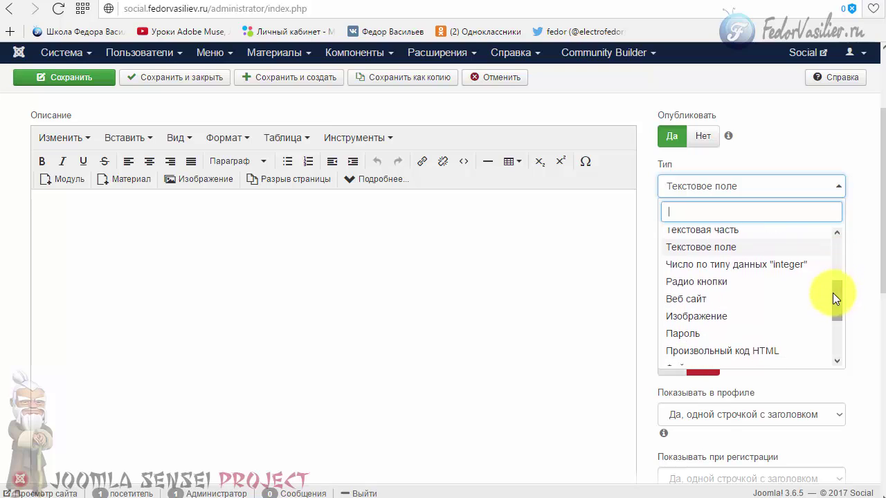
{"action": "left_click", "coordinate": [694, 309]}
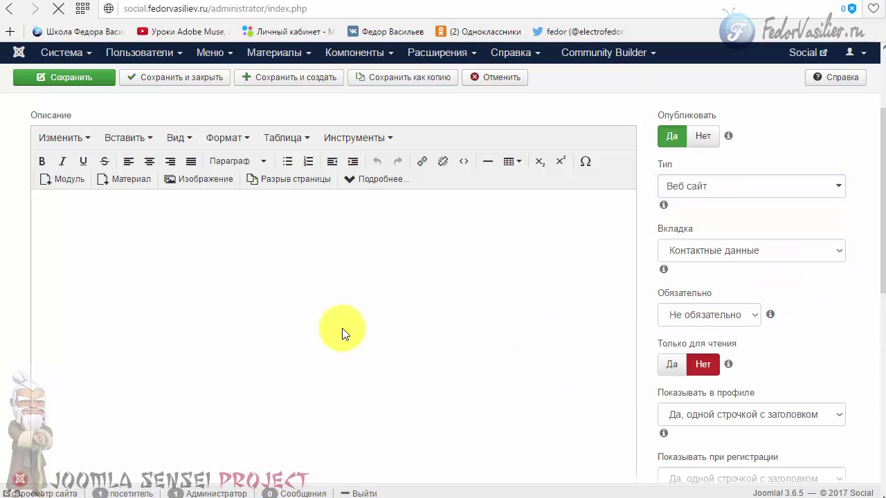
{"action": "scroll", "coordinate": [671, 177], "scroll_direction": "down", "scroll_amount": 1}
{"action": "left_click", "coordinate": [678, 181]}
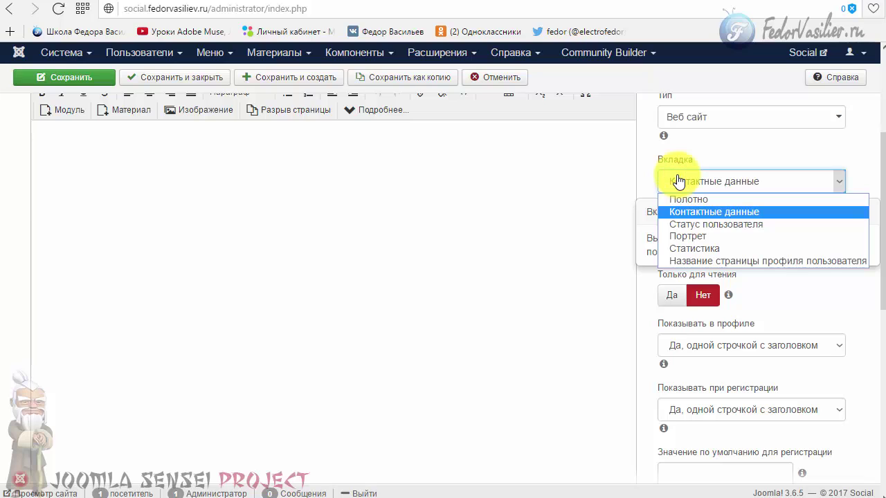
{"action": "left_click", "coordinate": [678, 181]}
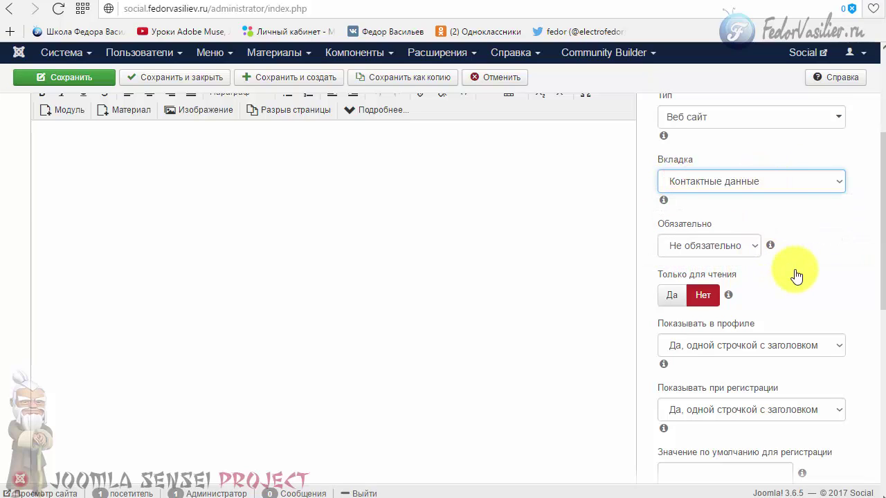
- Review the Сайт field's requirement and display settings, and set Тип веб-адреса to "Гипертекст и URL"
{"action": "mouse_move", "coordinate": [692, 233]}
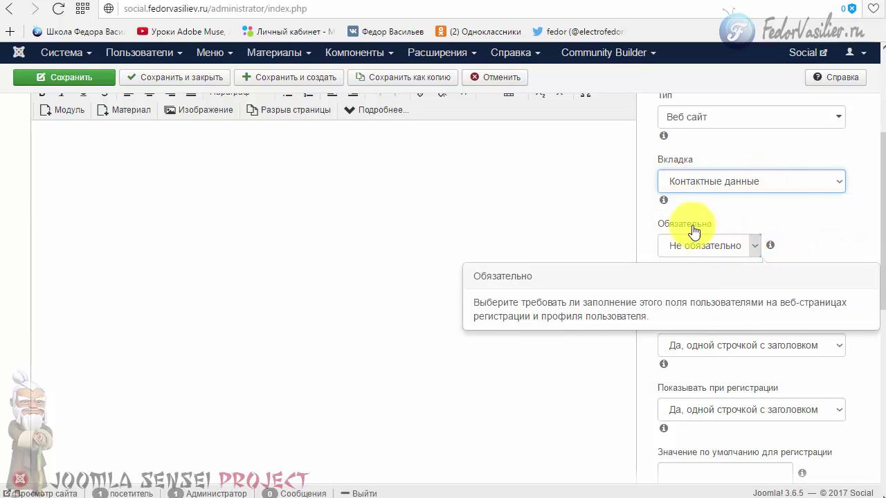
{"action": "scroll", "coordinate": [798, 336], "scroll_direction": "down", "scroll_amount": 1}
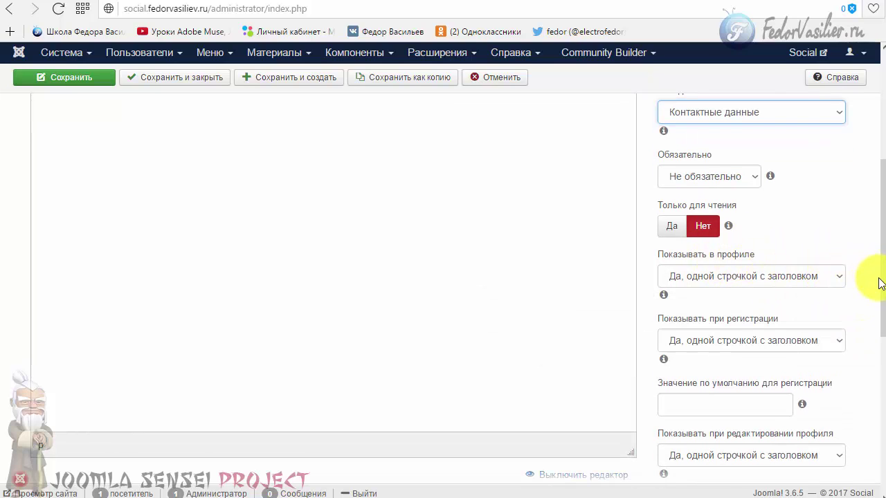
{"action": "left_click_drag", "start_coordinate": [879, 283], "coordinate": [876, 301]}
{"action": "mouse_move", "coordinate": [735, 228]}
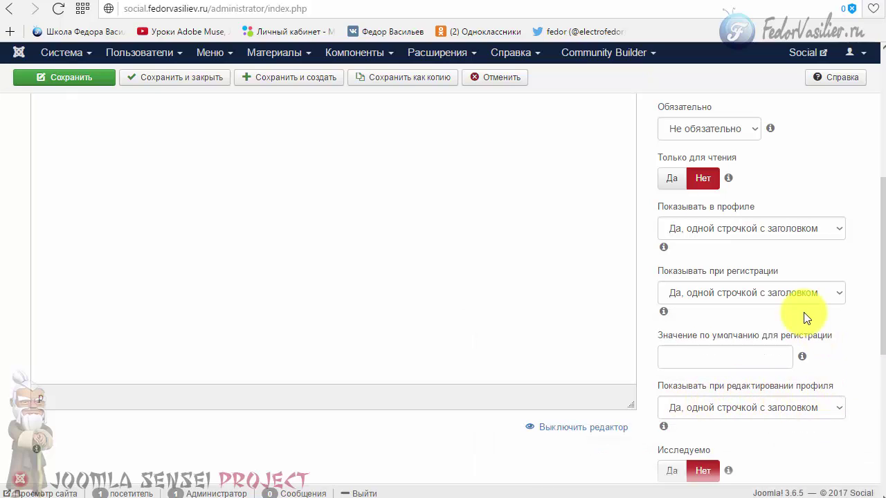
{"action": "scroll", "coordinate": [801, 315], "scroll_direction": "down", "scroll_amount": 3}
{"action": "scroll", "coordinate": [796, 313], "scroll_direction": "down", "scroll_amount": 3}
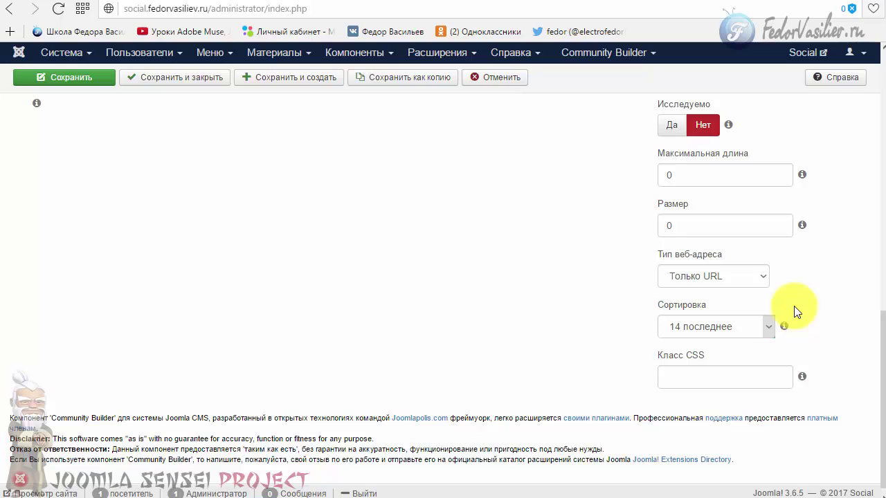
{"action": "scroll", "coordinate": [807, 296], "scroll_direction": "up", "scroll_amount": 1}
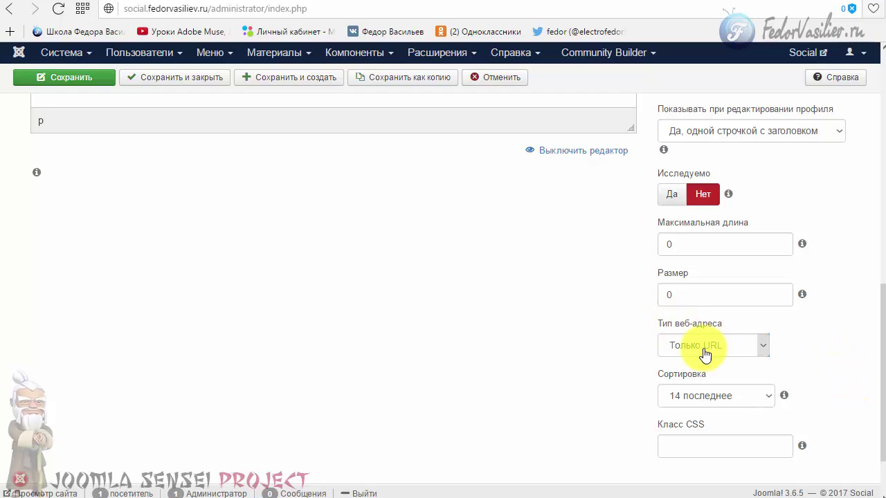
{"action": "left_click", "coordinate": [730, 345]}
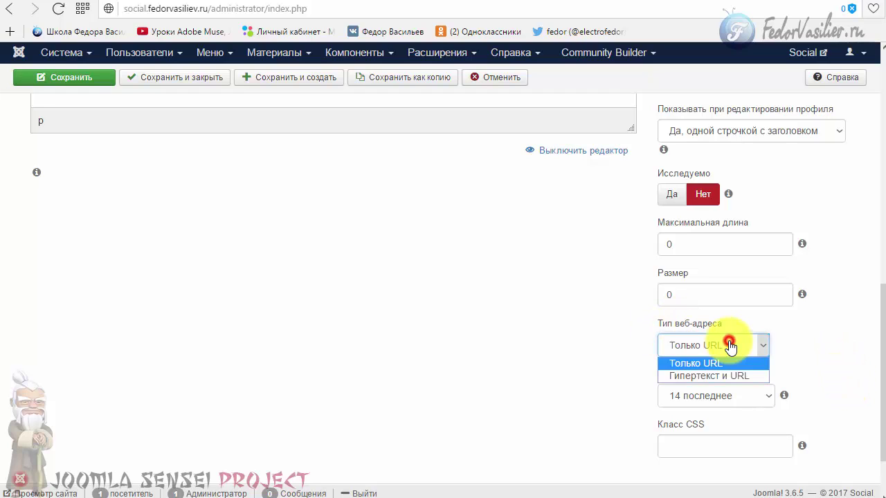
{"action": "left_click", "coordinate": [728, 377]}
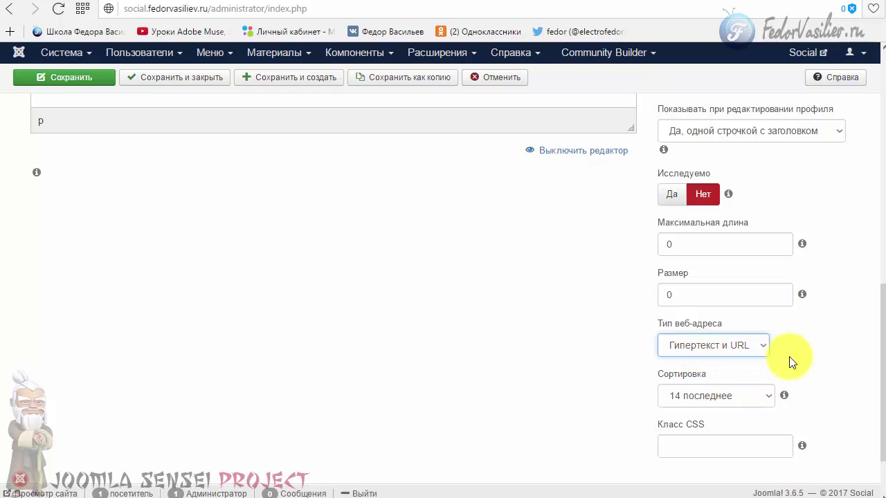
{"action": "scroll", "coordinate": [804, 396], "scroll_direction": "down", "scroll_amount": 2}
{"action": "scroll", "coordinate": [664, 391], "scroll_direction": "up", "scroll_amount": 10}
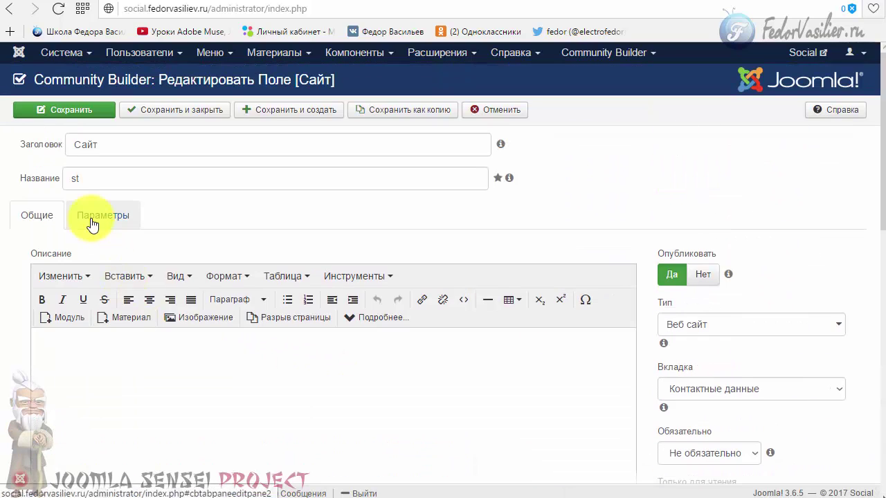
- Examine the Сайт field's Макет and Показать parameters, including the link follow and referrer options
{"action": "left_click", "coordinate": [92, 224]}
{"action": "left_click", "coordinate": [41, 263]}
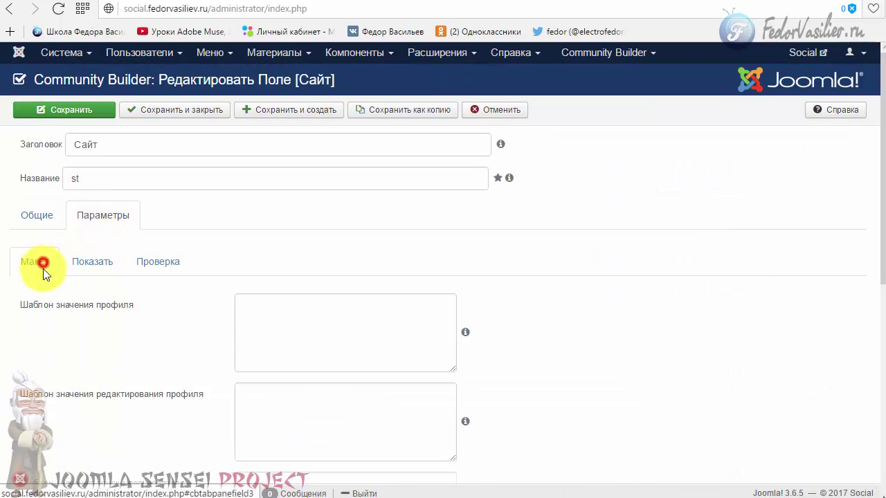
{"action": "scroll", "coordinate": [55, 335], "scroll_direction": "down", "scroll_amount": 3}
{"action": "scroll", "coordinate": [56, 335], "scroll_direction": "down", "scroll_amount": 3}
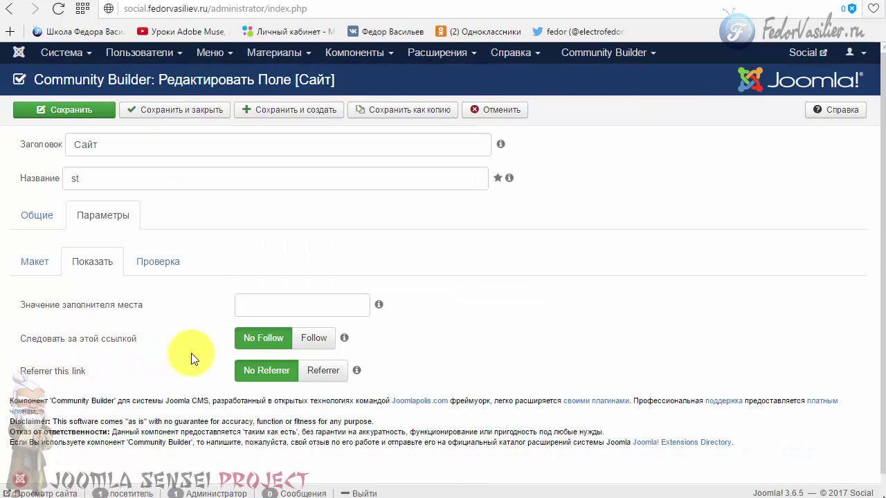
{"action": "mouse_move", "coordinate": [258, 348]}
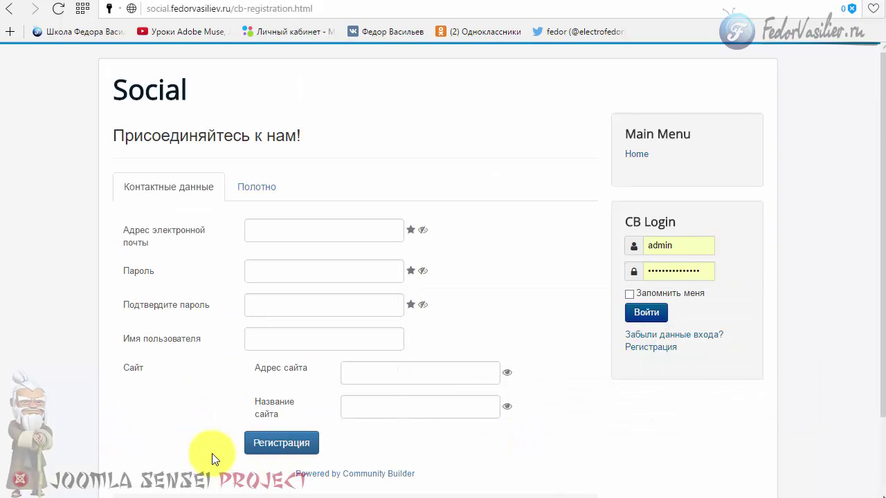
- Examine the Сайт field's address and name inputs on the registration form, and log in to open the admin profile page
{"action": "scroll", "coordinate": [138, 336], "scroll_direction": "down", "scroll_amount": 1}
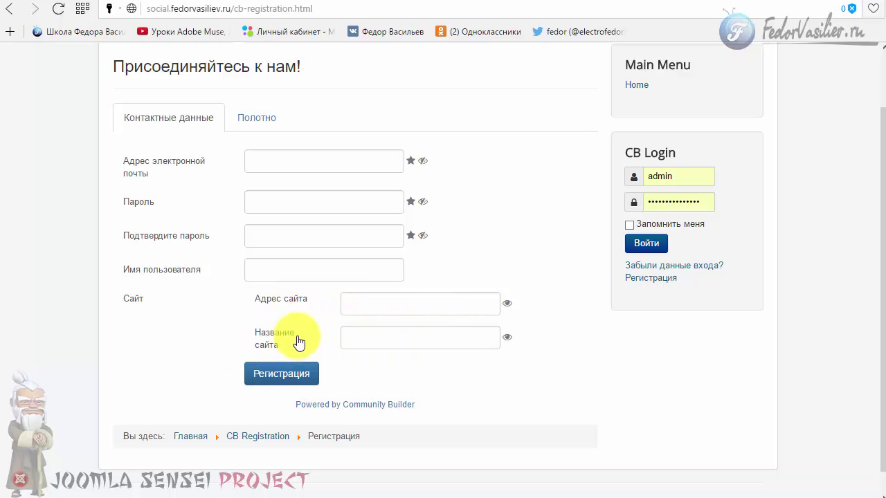
{"action": "left_click", "coordinate": [348, 305]}
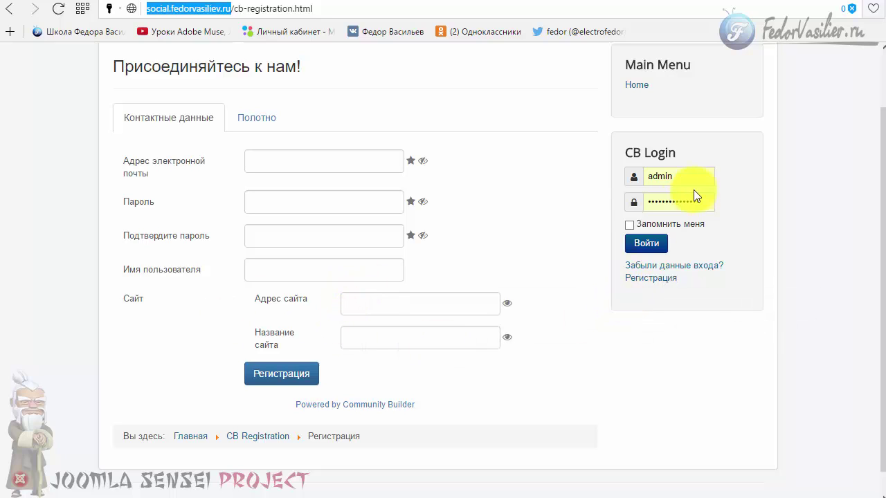
{"action": "left_click", "coordinate": [644, 246]}
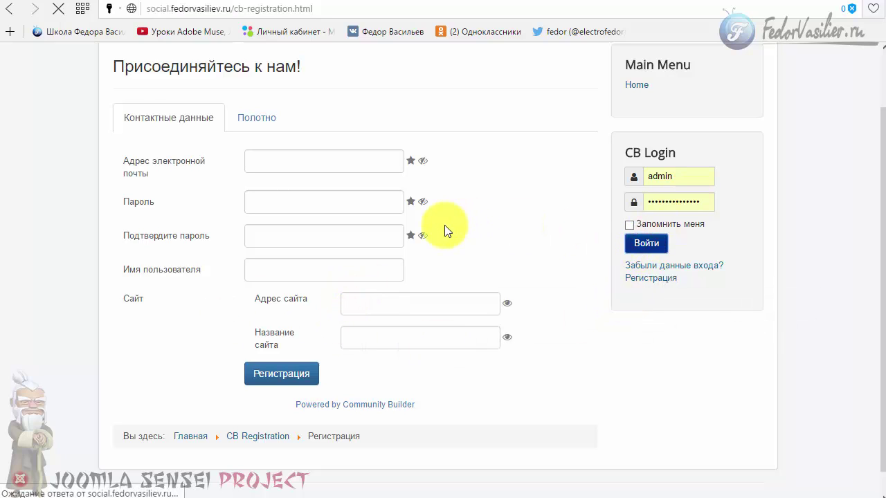
{"action": "left_click", "coordinate": [631, 283]}
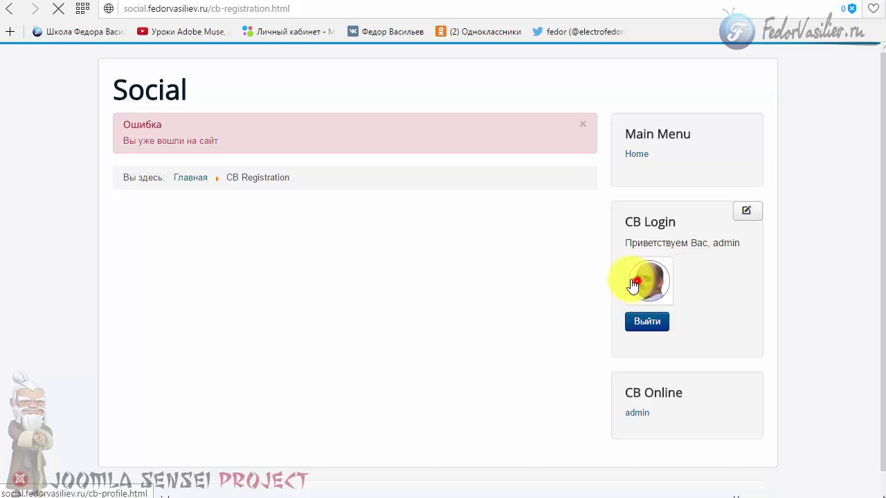
- Examine the Сайт entry under Контактные данные on the admin profile page
{"action": "scroll", "coordinate": [407, 256], "scroll_direction": "down", "scroll_amount": 3}
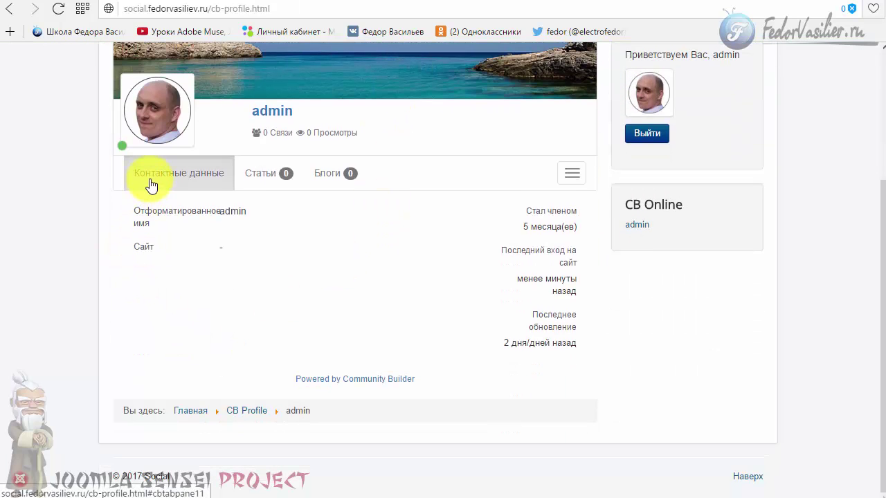
{"action": "left_click", "coordinate": [257, 177]}
{"action": "left_click", "coordinate": [191, 269]}
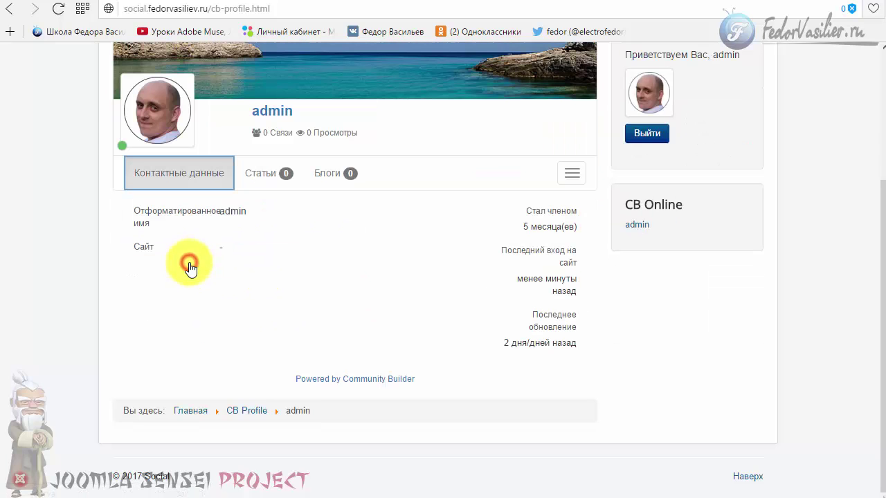
{"action": "scroll", "coordinate": [195, 298], "scroll_direction": "up", "scroll_amount": 1}
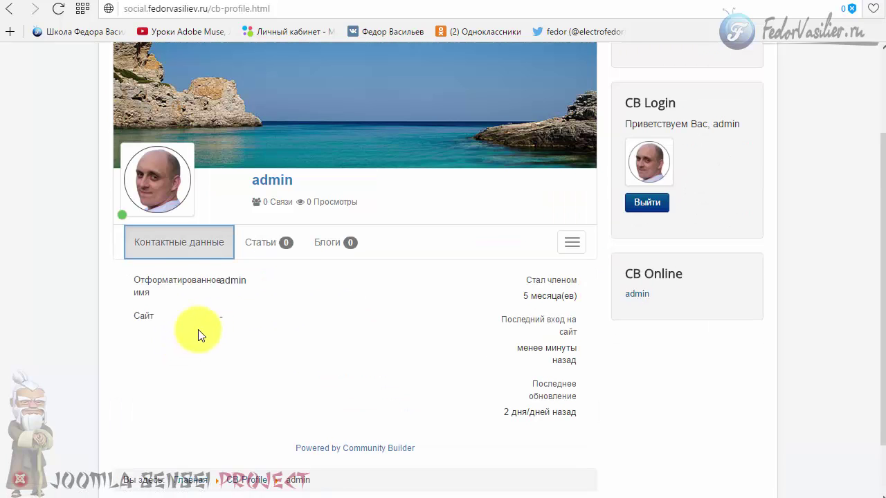
{"action": "double_click", "coordinate": [221, 316]}
{"action": "scroll", "coordinate": [235, 277], "scroll_direction": "up", "scroll_amount": 2}
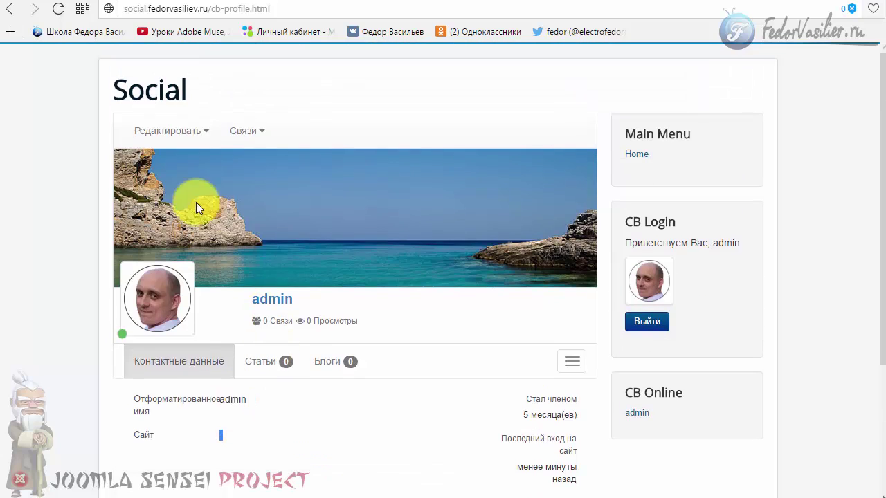
- Open the admin profile for editing and examine the Сайт field's Адрес сайта and Название сайта inputs
{"action": "left_click", "coordinate": [196, 139]}
{"action": "left_click", "coordinate": [193, 160]}
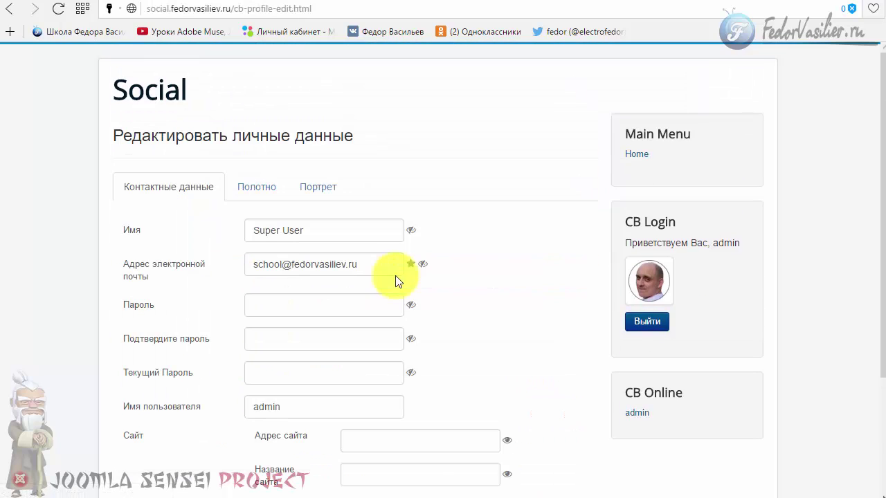
{"action": "scroll", "coordinate": [415, 229], "scroll_direction": "down", "scroll_amount": 3}
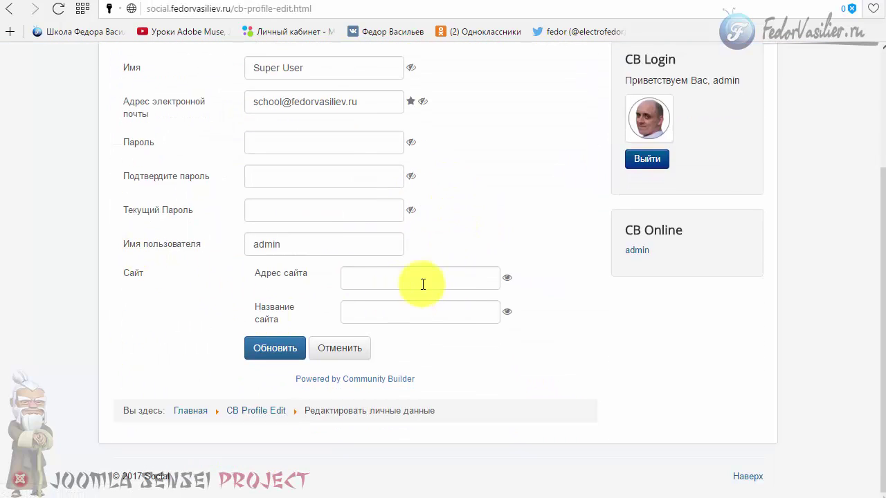
{"action": "double_click", "coordinate": [280, 274]}
{"action": "left_click", "coordinate": [254, 310]}
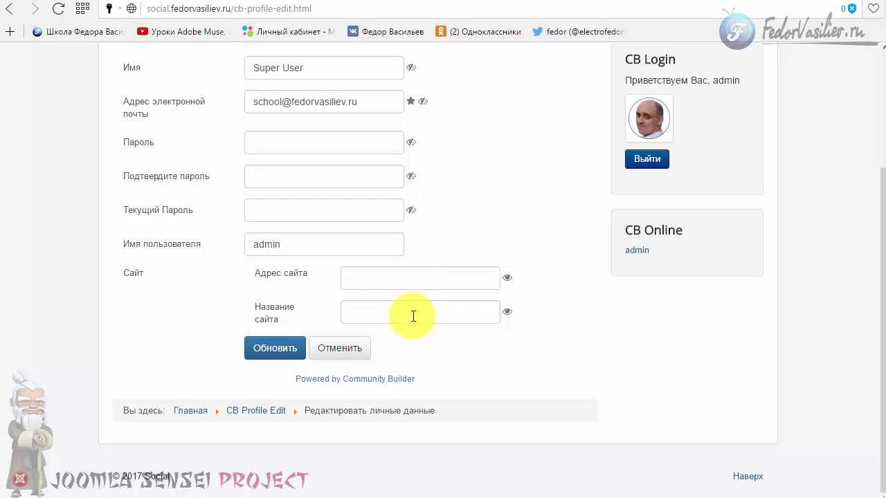
- Return to the Сайт field's general settings in the administrator and set Тип веб-адреса to "Только URL"
{"action": "left_click", "coordinate": [548, 5]}
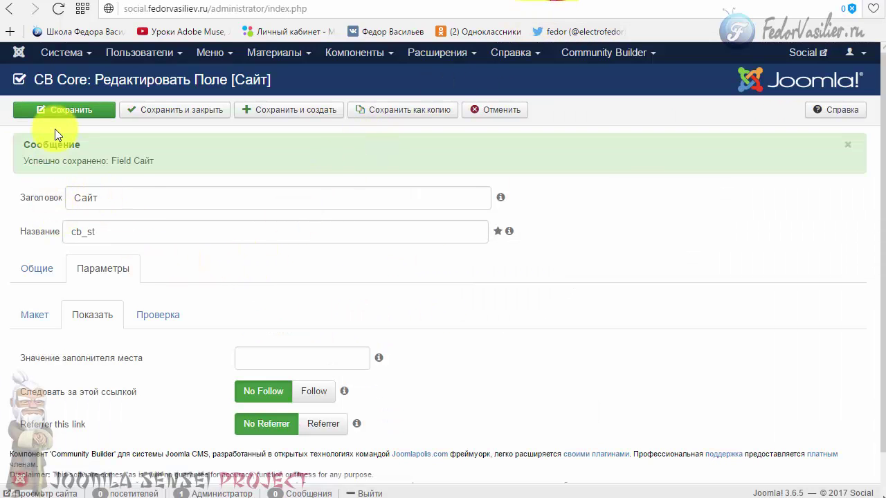
{"action": "scroll", "coordinate": [448, 178], "scroll_direction": "down", "scroll_amount": 1}
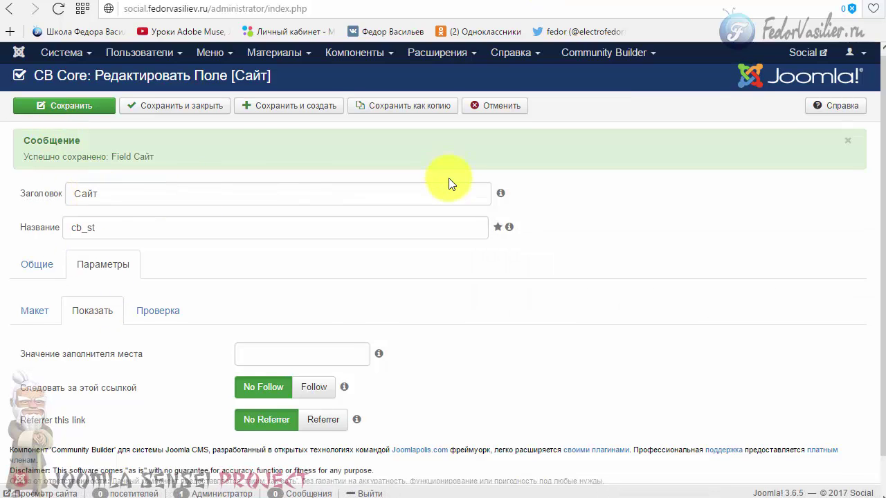
{"action": "scroll", "coordinate": [448, 178], "scroll_direction": "down", "scroll_amount": 1}
{"action": "left_click", "coordinate": [36, 225]}
{"action": "scroll", "coordinate": [776, 199], "scroll_direction": "down", "scroll_amount": 4}
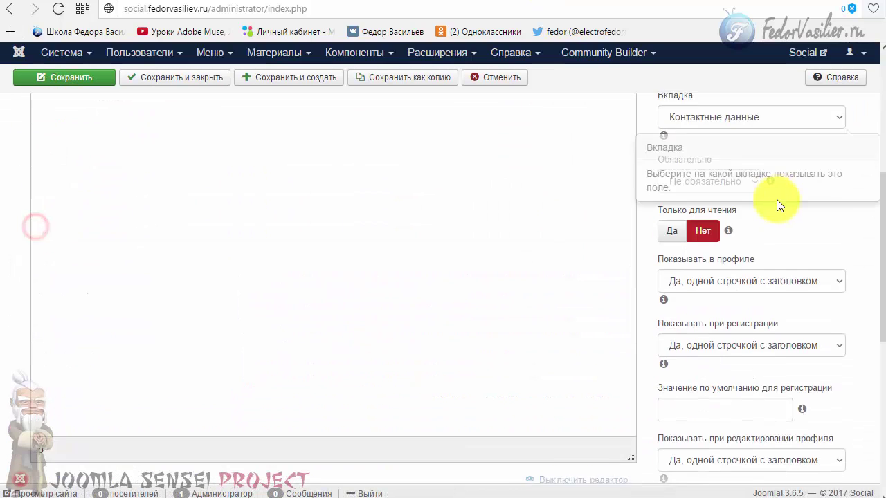
{"action": "scroll", "coordinate": [824, 286], "scroll_direction": "down", "scroll_amount": 5}
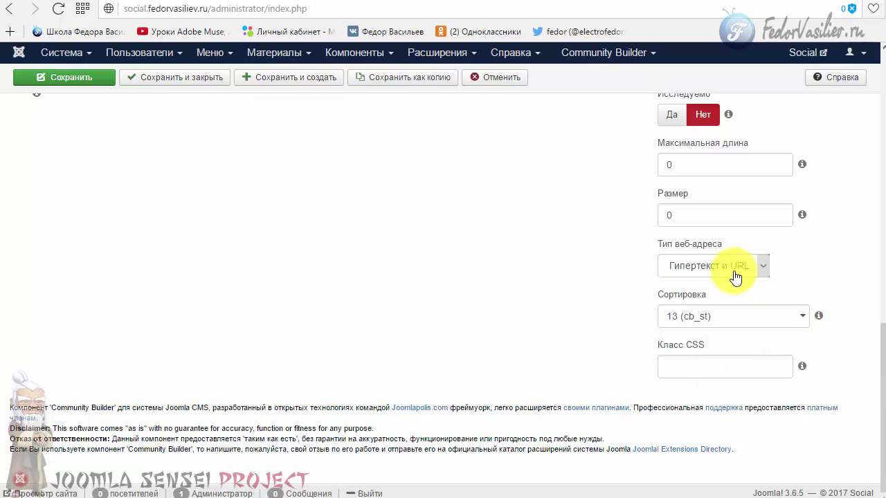
{"action": "left_click", "coordinate": [735, 276]}
{"action": "left_click", "coordinate": [695, 284]}
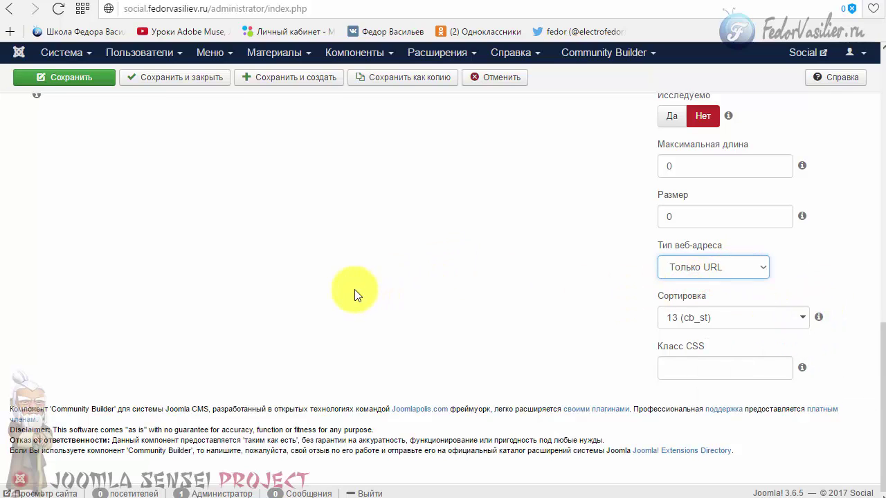
{"action": "scroll", "coordinate": [332, 287], "scroll_direction": "up", "scroll_amount": 10}
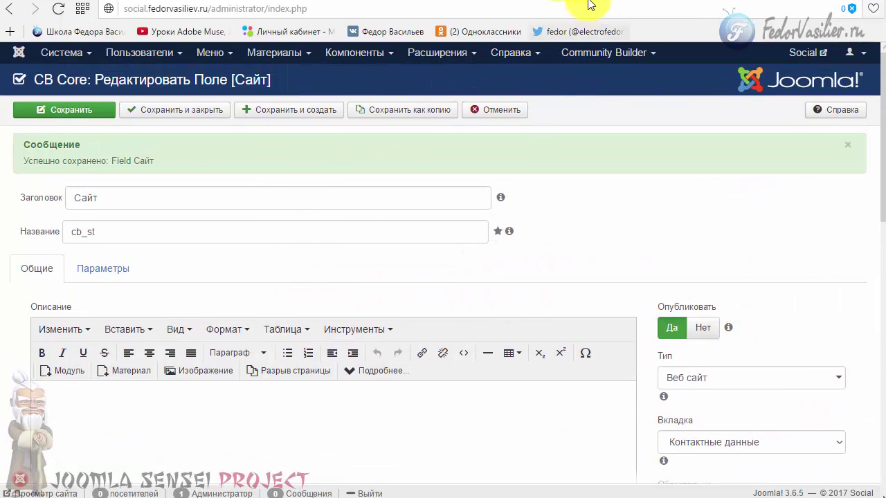
{"action": "left_click", "coordinate": [602, 1]}
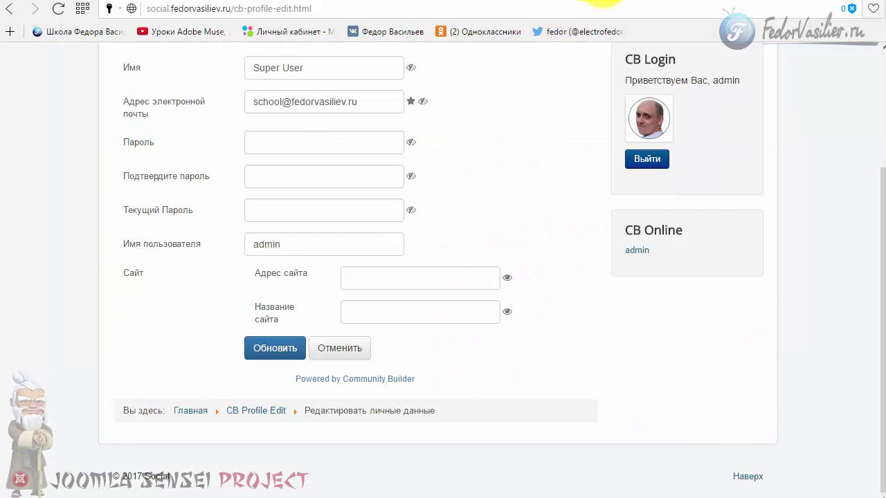
{"action": "left_click", "coordinate": [347, 277]}
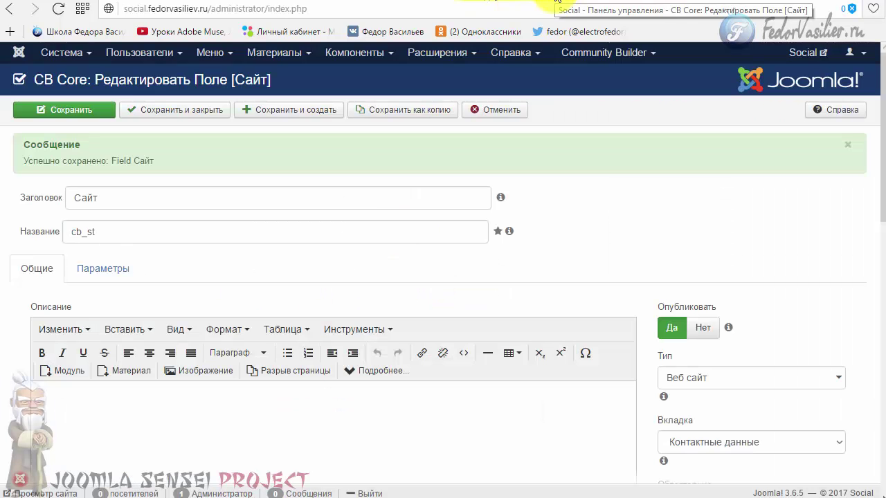
{"action": "left_click", "coordinate": [557, 2]}
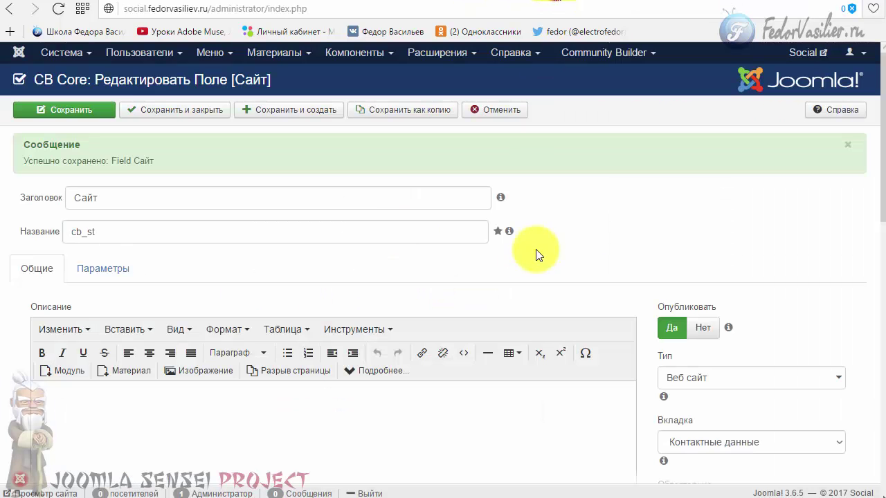
{"action": "left_click", "coordinate": [101, 262]}
{"action": "scroll", "coordinate": [299, 244], "scroll_direction": "down", "scroll_amount": 1}
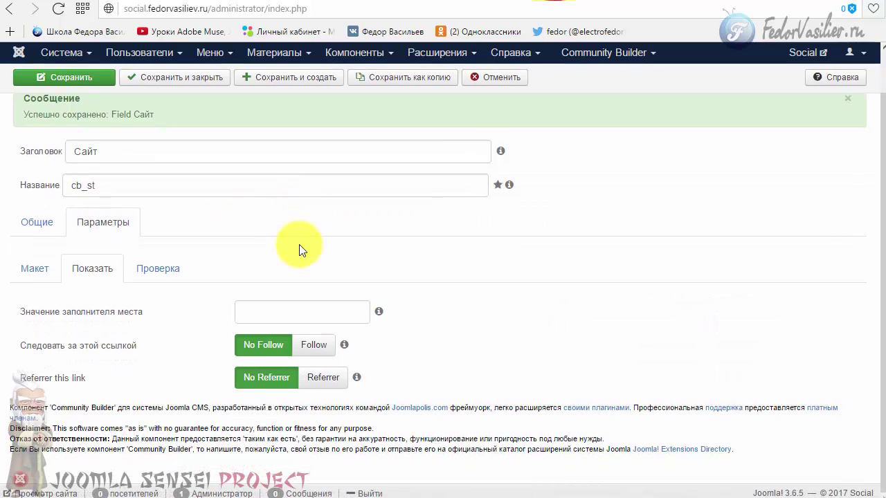
{"action": "right_click", "coordinate": [257, 312]}
{"action": "left_click", "coordinate": [280, 388]}
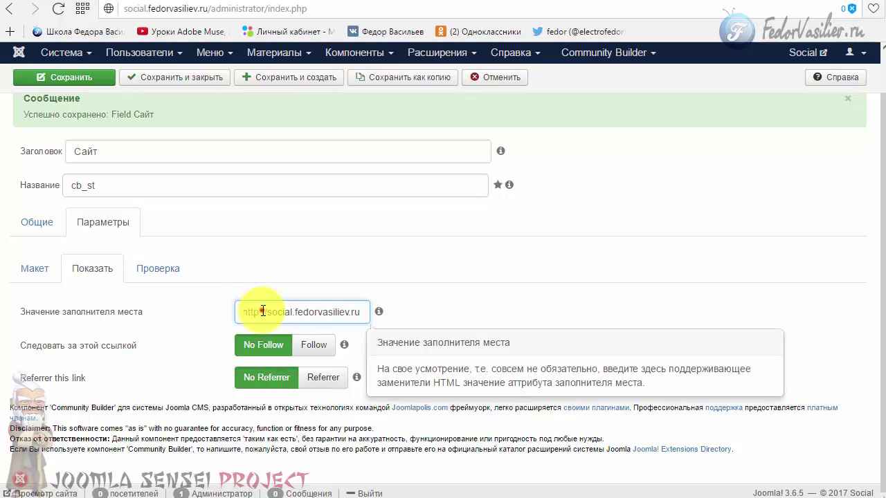
{"action": "left_click_drag", "start_coordinate": [262, 312], "coordinate": [459, 296]}
{"action": "key", "text": "BackSpace"}
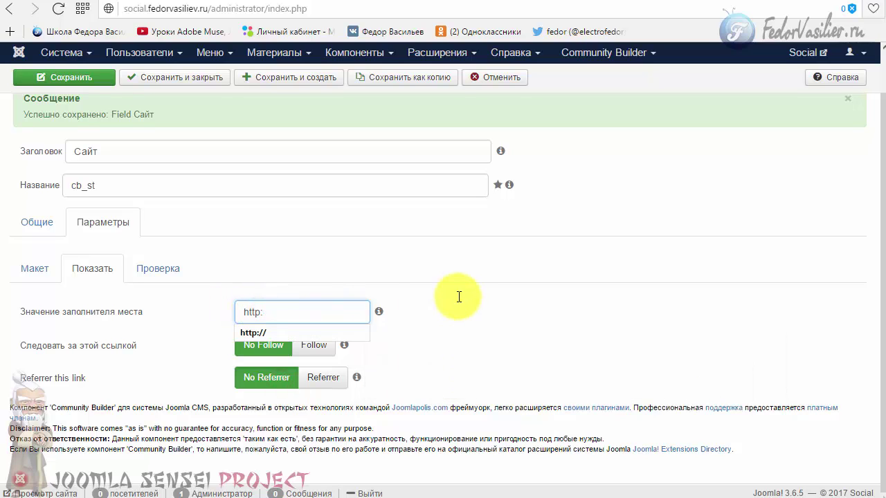
{"action": "left_click", "coordinate": [257, 333]}
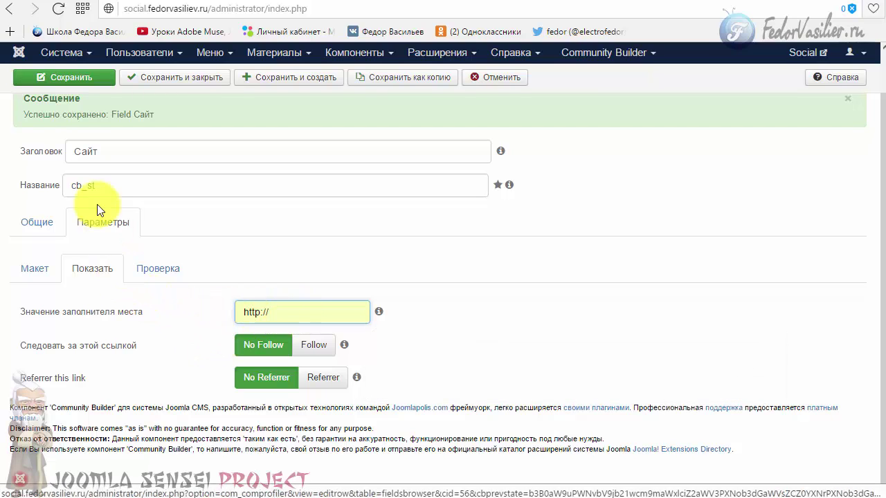
{"action": "left_click", "coordinate": [64, 76]}
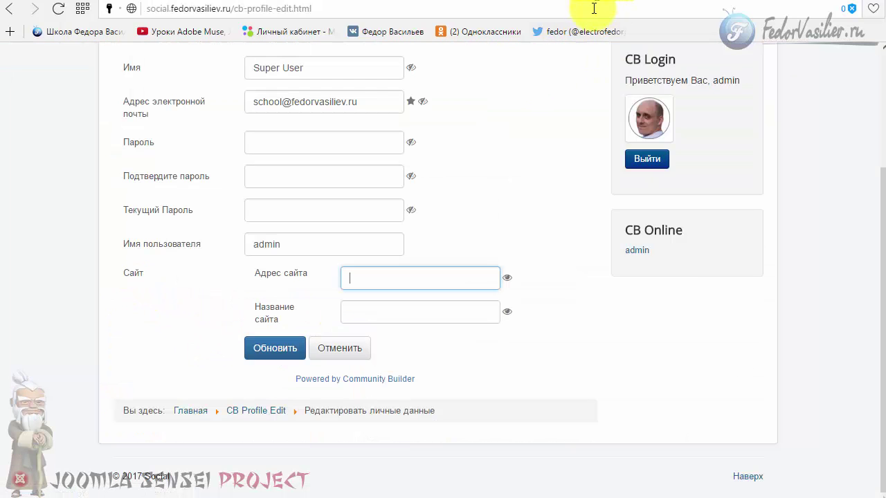
- Log out of the site and check the Сайт field's placeholder on the registration form
{"action": "left_click", "coordinate": [638, 165]}
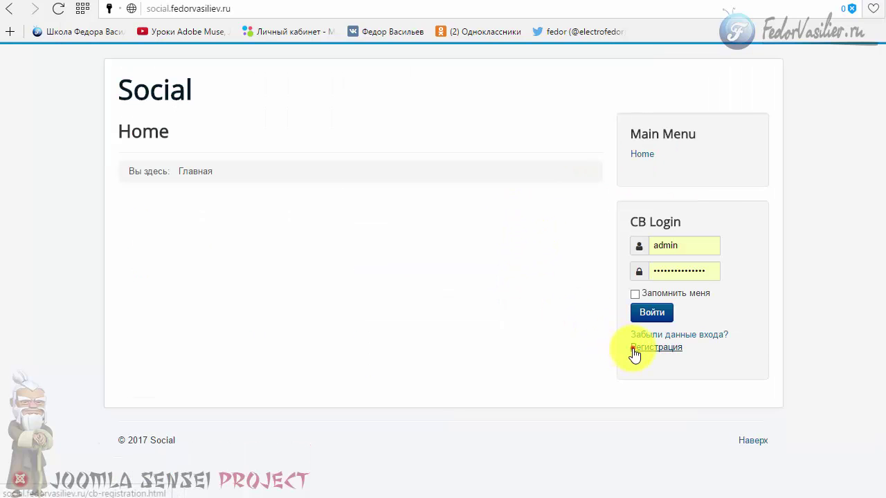
{"action": "scroll", "coordinate": [447, 300], "scroll_direction": "down", "scroll_amount": 1}
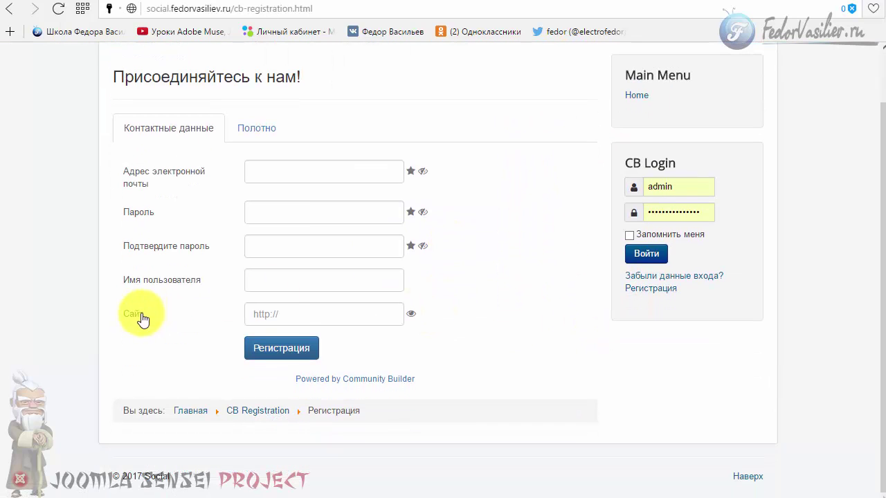
{"action": "left_click", "coordinate": [254, 314]}
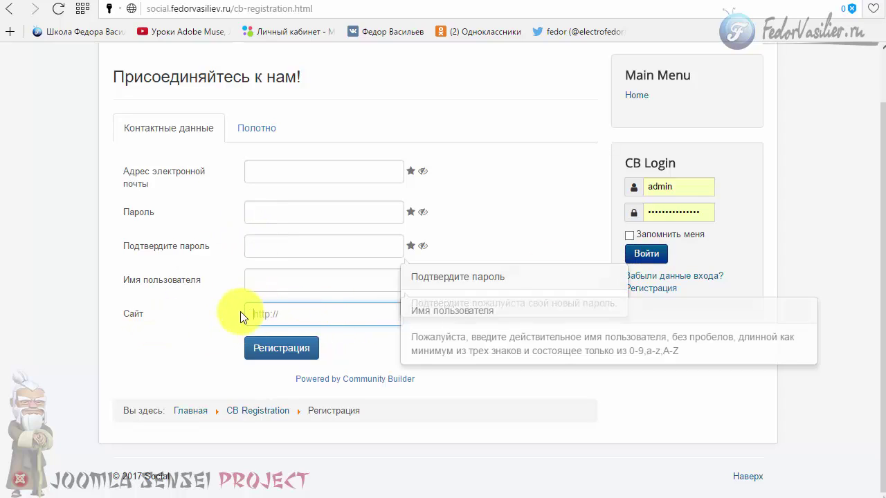
- Log back in as admin and open the profile's personal data for editing
{"action": "left_click", "coordinate": [658, 259]}
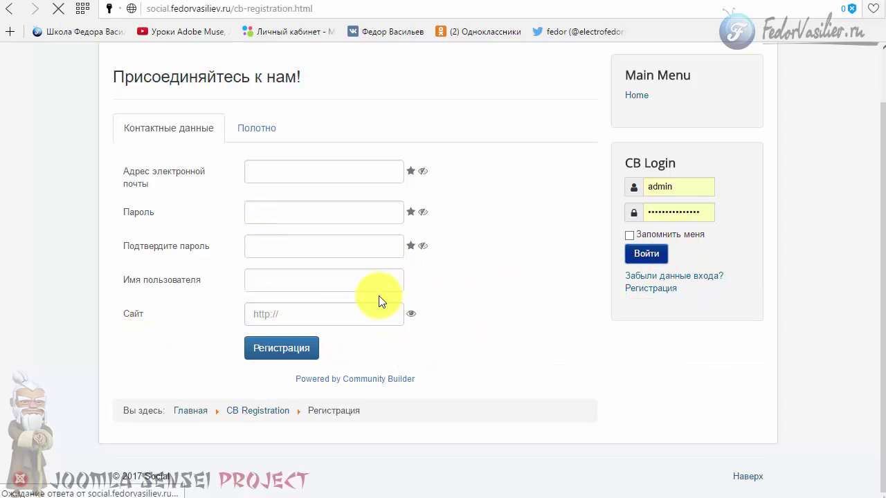
{"action": "left_click", "coordinate": [626, 282]}
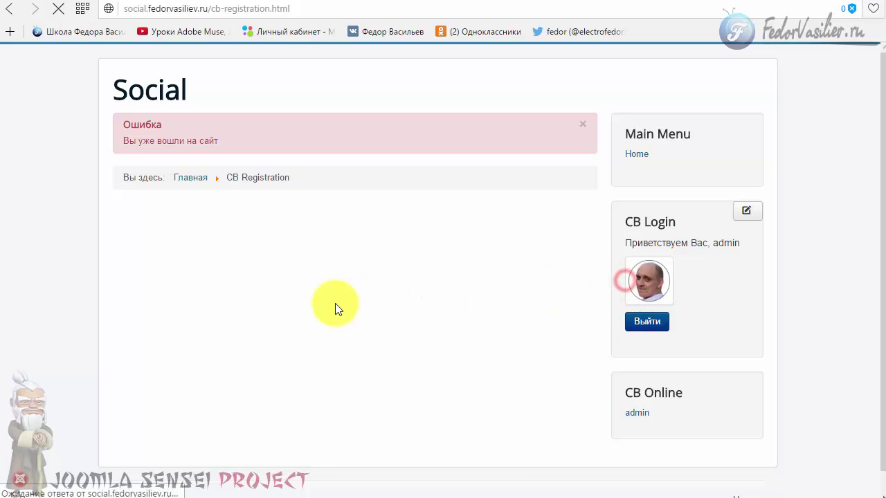
{"action": "scroll", "coordinate": [203, 263], "scroll_direction": "down", "scroll_amount": 3}
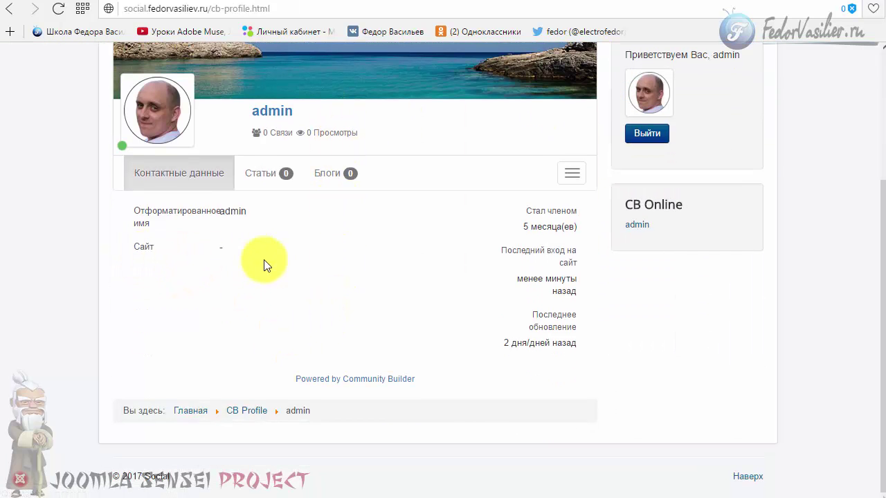
{"action": "scroll", "coordinate": [263, 259], "scroll_direction": "up", "scroll_amount": 3}
{"action": "left_click", "coordinate": [157, 132]}
{"action": "left_click", "coordinate": [155, 157]}
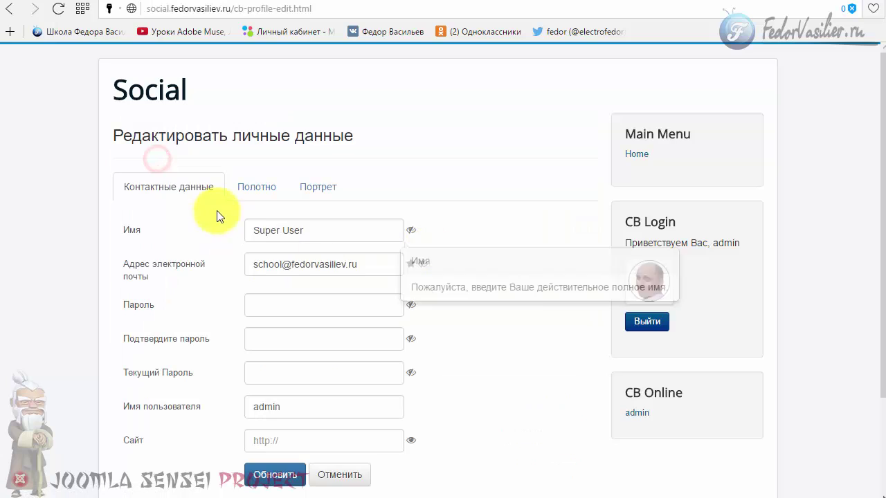
{"action": "scroll", "coordinate": [470, 283], "scroll_direction": "down", "scroll_amount": 2}
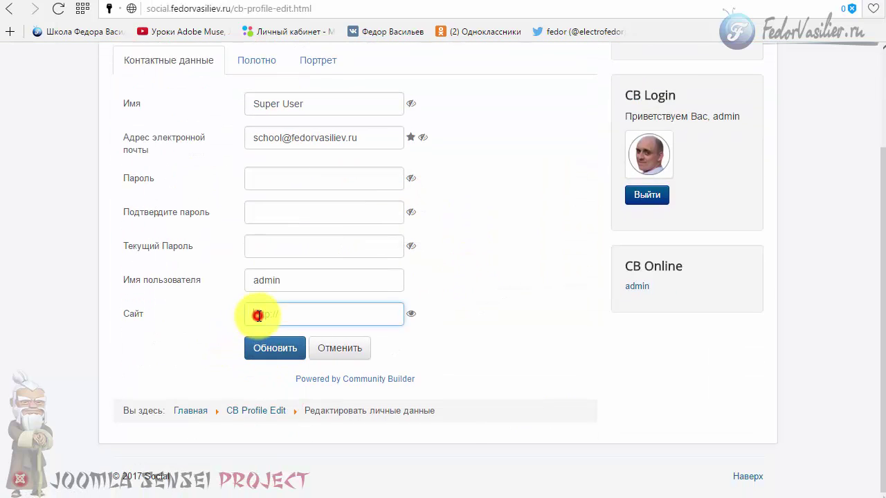
{"action": "right_click", "coordinate": [257, 315]}
{"action": "left_click", "coordinate": [310, 391]}
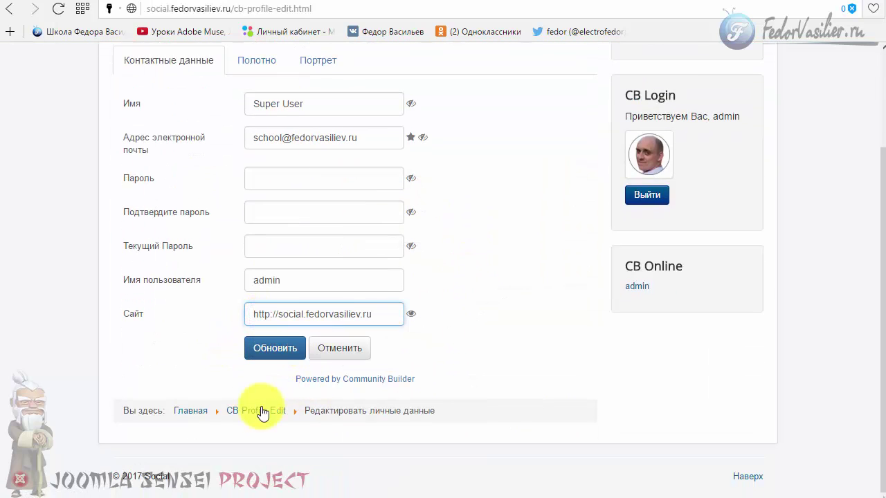
{"action": "left_click", "coordinate": [273, 350]}
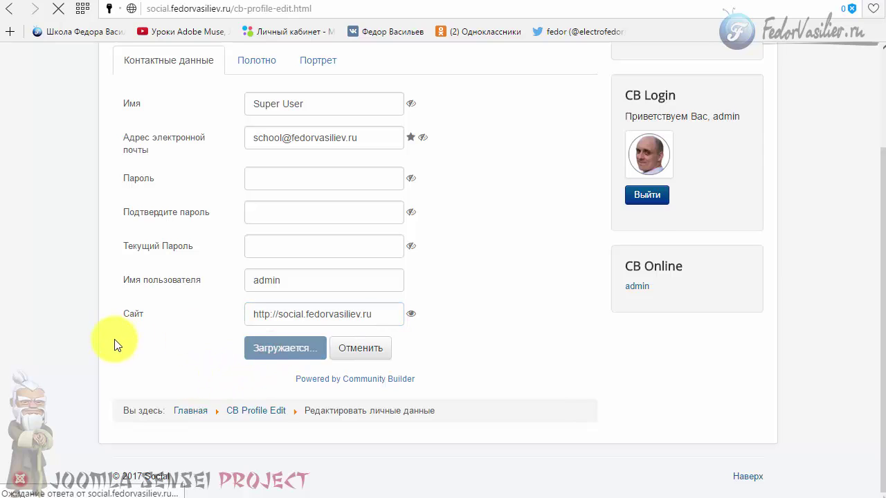
- Check the Сайт link on the admin profile and reload the page
{"action": "scroll", "coordinate": [138, 283], "scroll_direction": "down", "scroll_amount": 4}
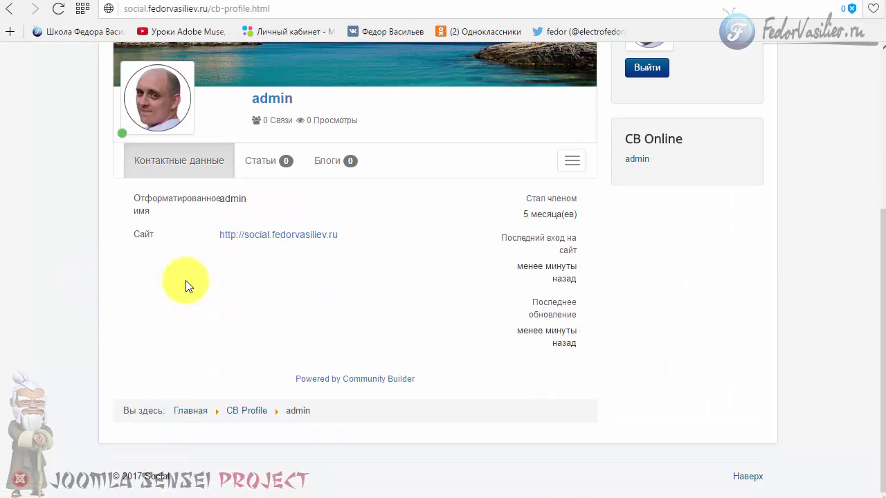
{"action": "scroll", "coordinate": [185, 286], "scroll_direction": "up", "scroll_amount": 1}
{"action": "left_click", "coordinate": [159, 309]}
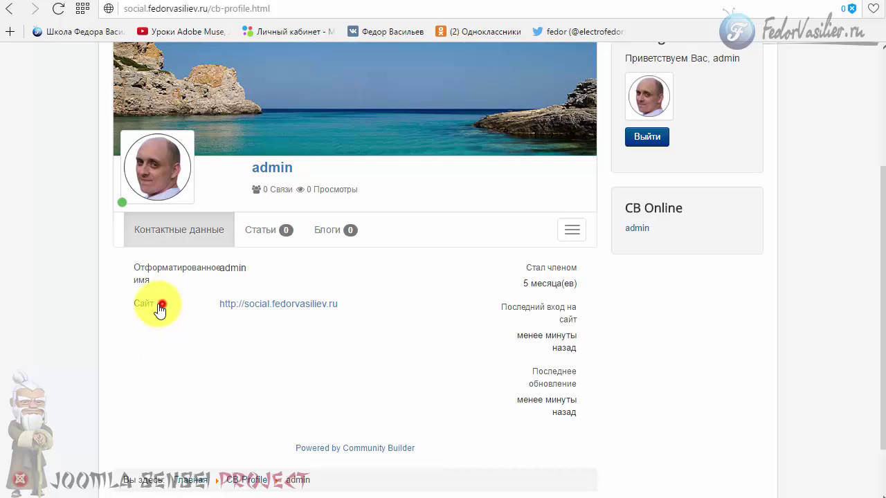
{"action": "left_click", "coordinate": [164, 324]}
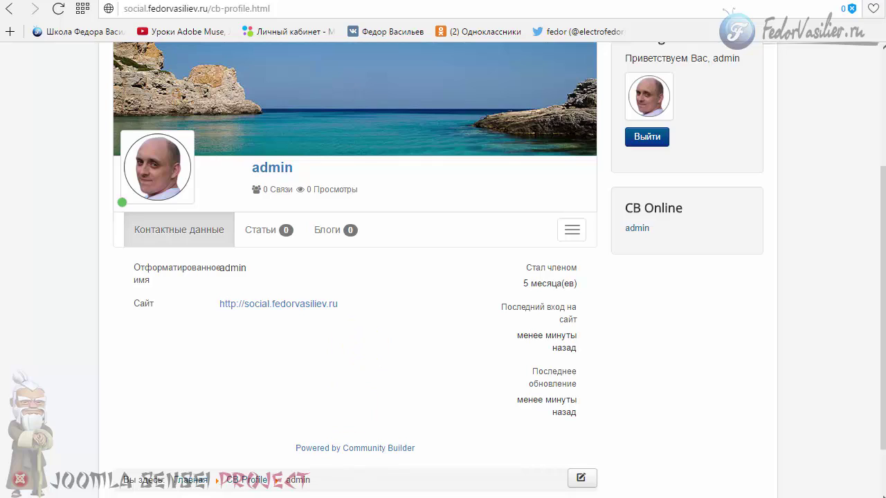
{"action": "key", "text": "F5"}
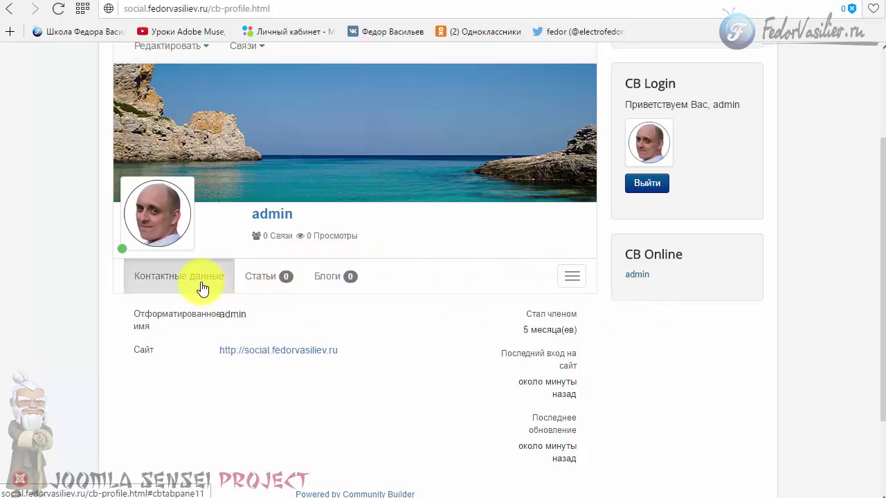
- View the Статьи, Блоги and Контактные данные tabs of the admin profile and check where the Сайт field is shown
{"action": "left_click", "coordinate": [247, 278]}
{"action": "left_click", "coordinate": [323, 281]}
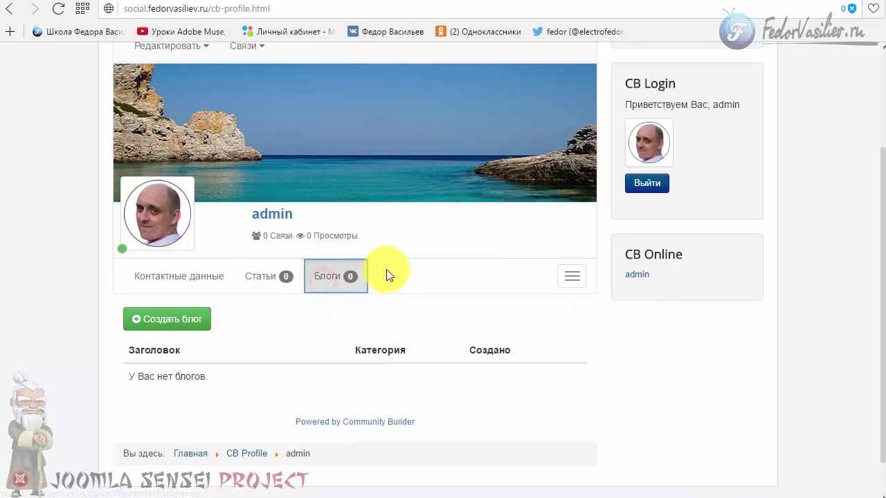
{"action": "left_click", "coordinate": [137, 275]}
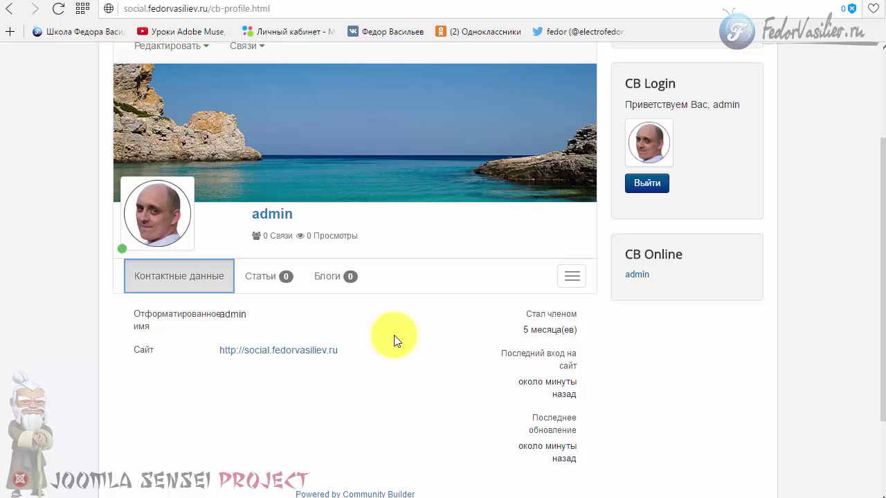
{"action": "scroll", "coordinate": [273, 346], "scroll_direction": "up", "scroll_amount": 2}
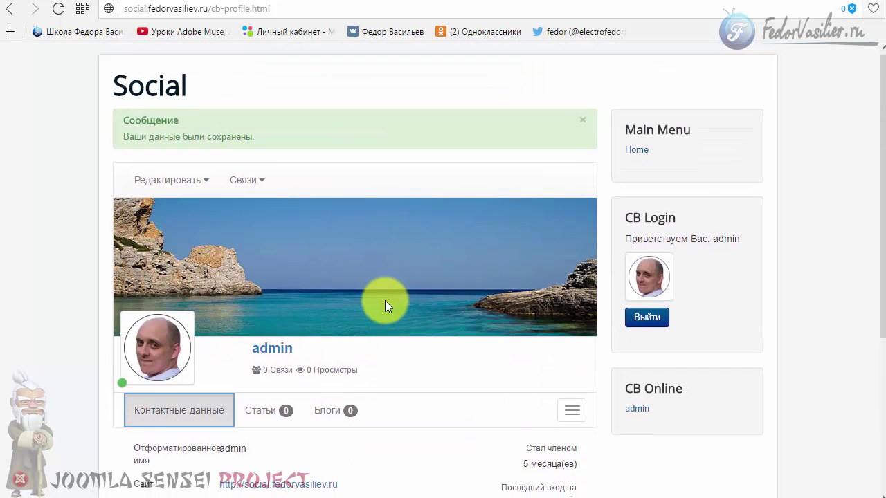
{"action": "scroll", "coordinate": [384, 300], "scroll_direction": "down", "scroll_amount": 2}
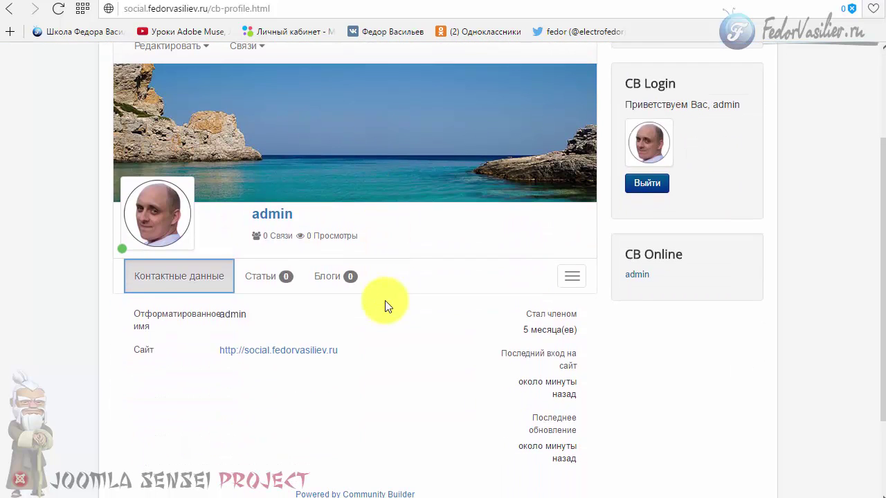
{"action": "left_click", "coordinate": [141, 361]}
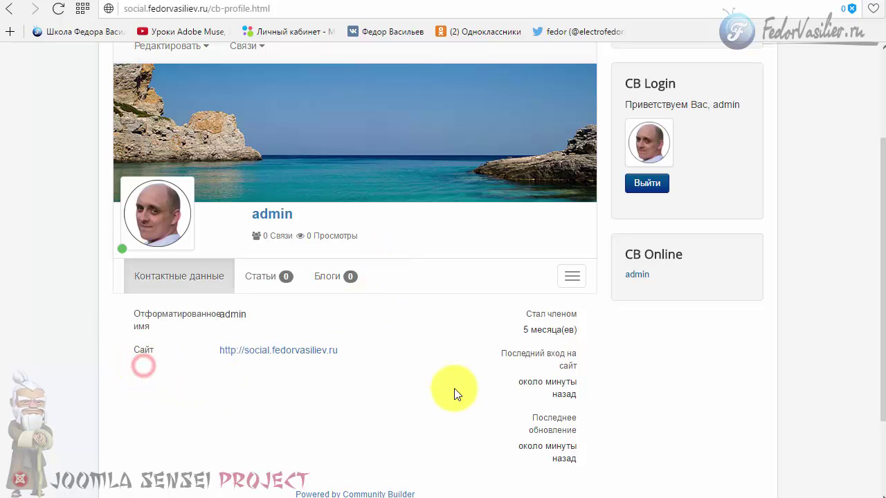
{"action": "scroll", "coordinate": [455, 392], "scroll_direction": "up", "scroll_amount": 2}
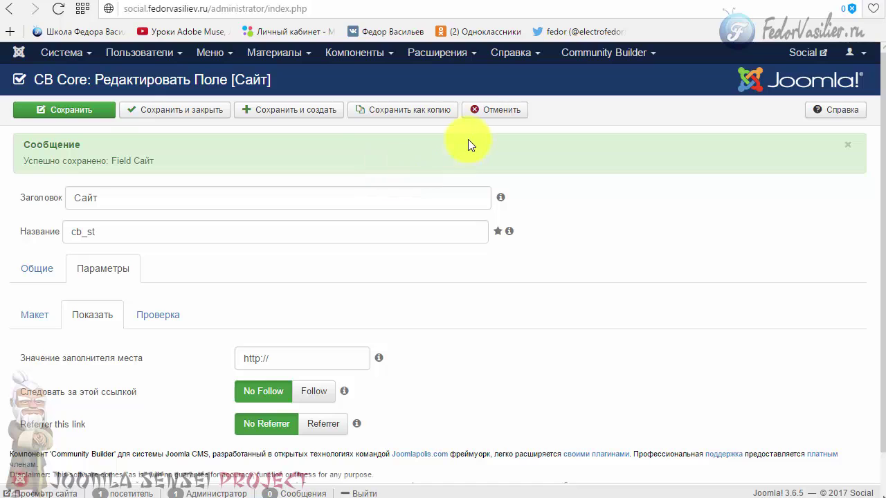
- Close the Сайт field editor without saving and open Community Builder's tab manager
{"action": "left_click", "coordinate": [488, 110]}
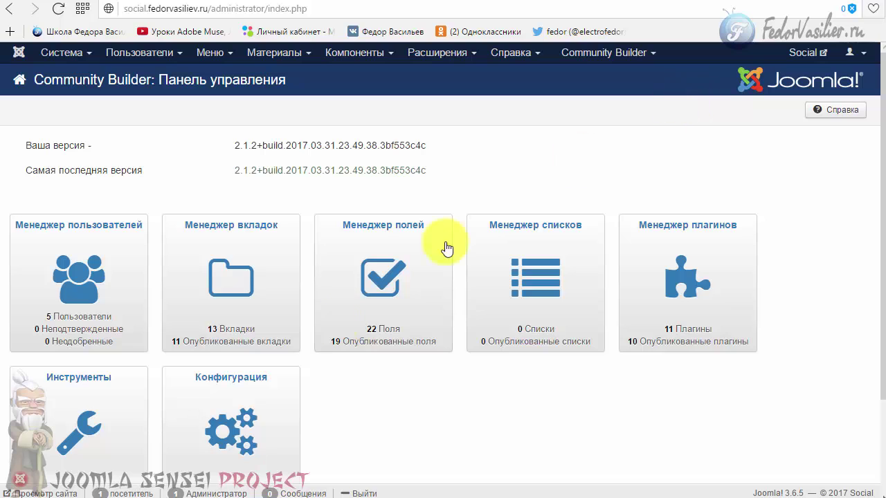
{"action": "left_click", "coordinate": [230, 310]}
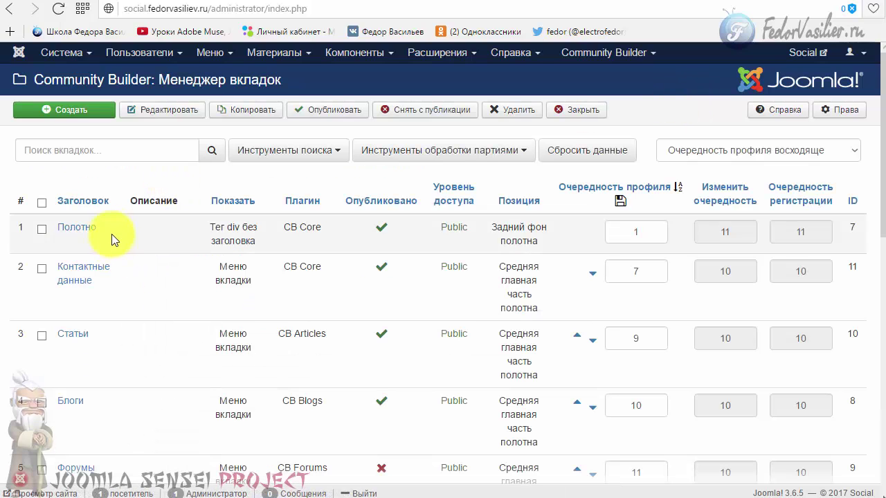
{"action": "left_click_drag", "start_coordinate": [74, 227], "coordinate": [59, 235]}
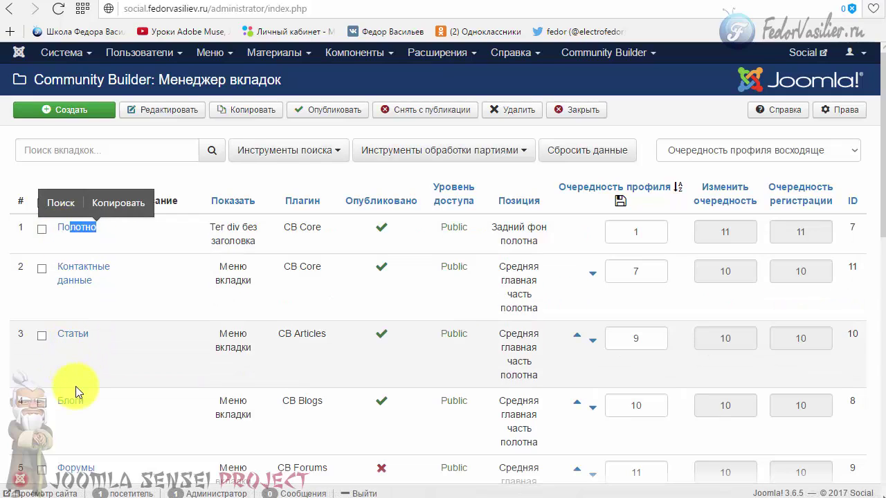
{"action": "left_click", "coordinate": [147, 254]}
- Start a new profile tab and title it шаг 2
{"action": "left_click", "coordinate": [75, 109]}
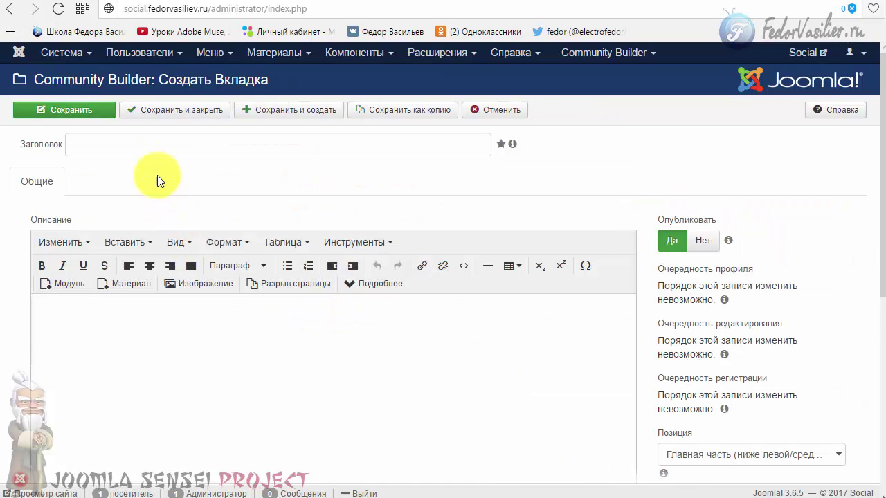
{"action": "left_click", "coordinate": [153, 147]}
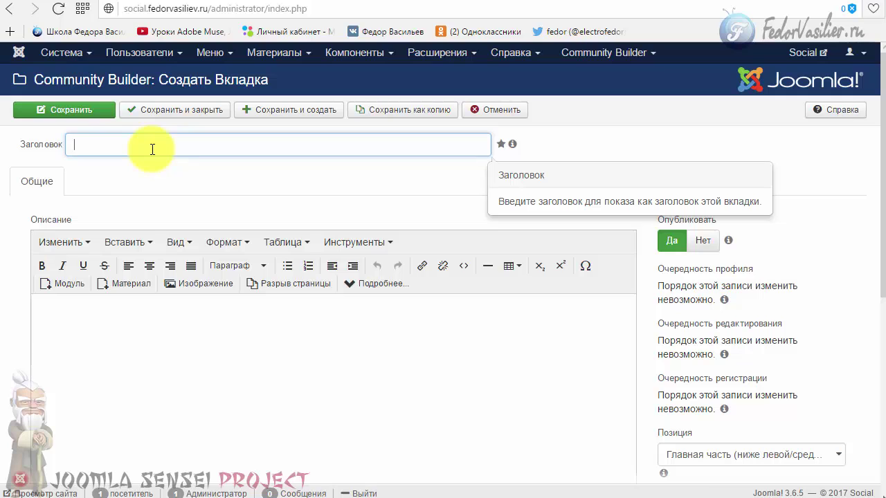
{"action": "type", "text": "шаг 2"}
{"action": "left_click", "coordinate": [873, 211]}
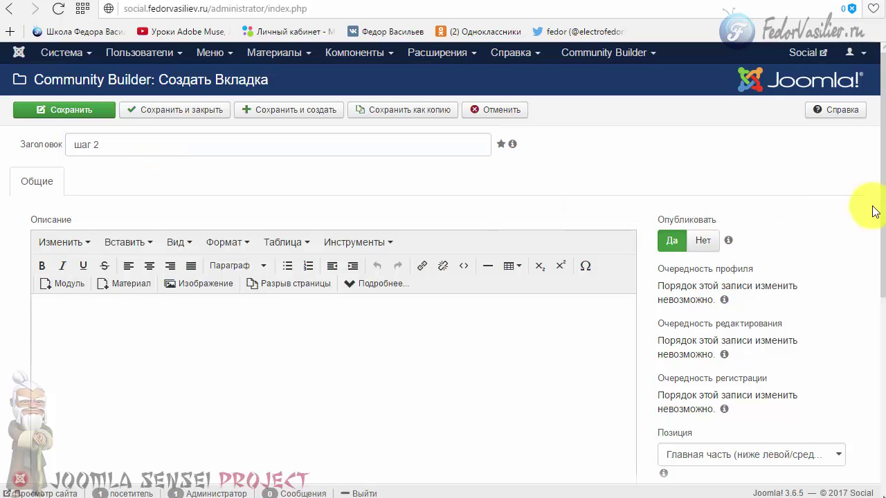
- Look through the position options available for the new tab
{"action": "left_click_drag", "start_coordinate": [880, 215], "coordinate": [879, 387]}
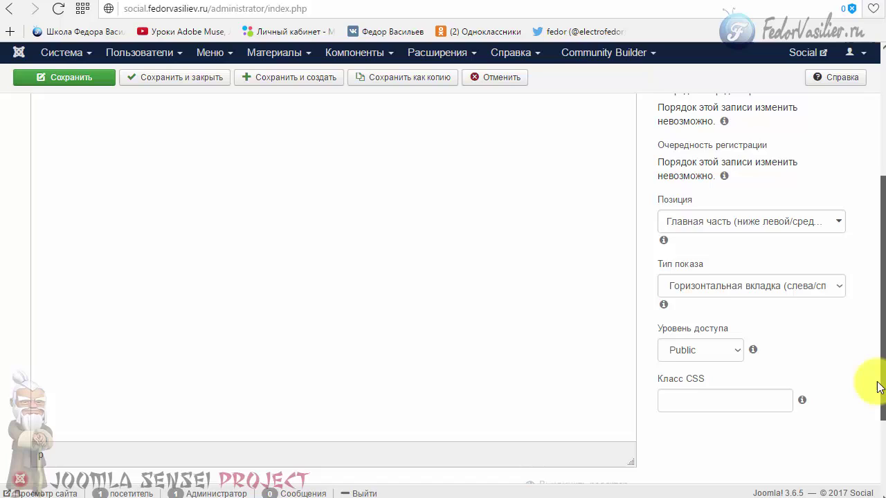
{"action": "left_click", "coordinate": [834, 208]}
{"action": "key", "text": "Down"}
{"action": "key", "text": "Down"}
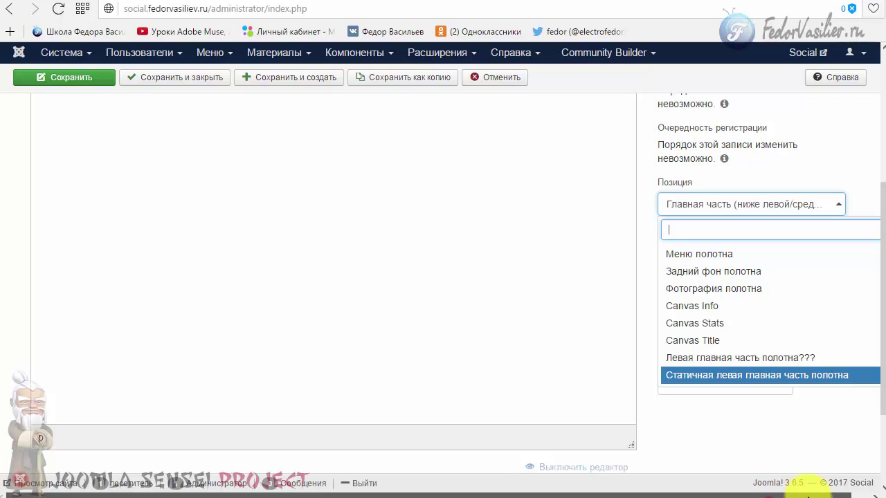
{"action": "left_click_drag", "start_coordinate": [761, 490], "coordinate": [780, 489]}
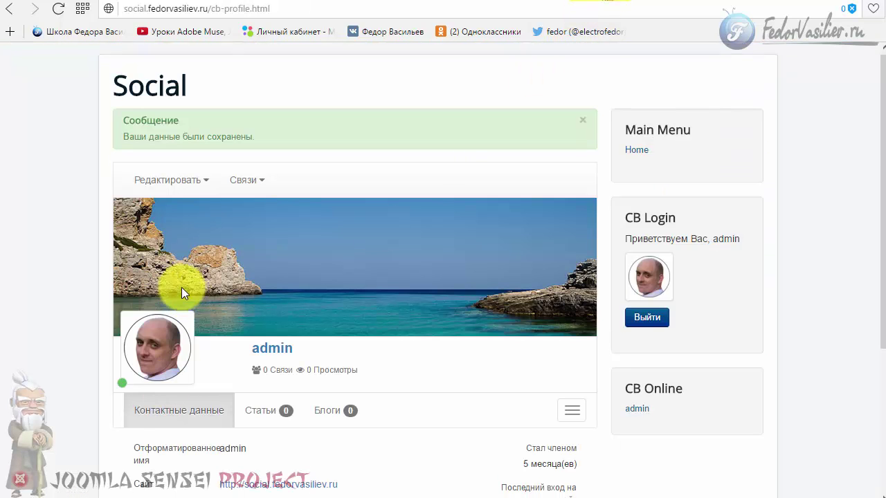
- Check the Контактные данные tab's position and set the new tab to the same one, Средняя главная часть полотна
{"action": "scroll", "coordinate": [181, 287], "scroll_direction": "down", "scroll_amount": 3}
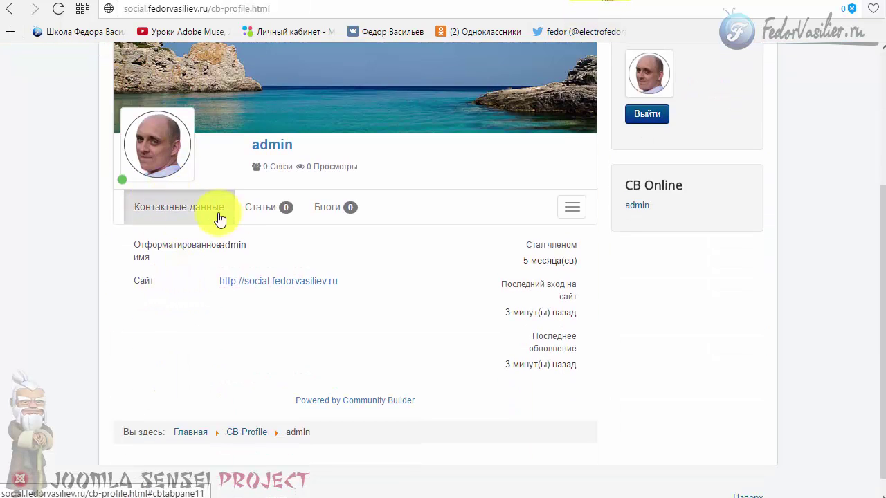
{"action": "left_click", "coordinate": [581, 2]}
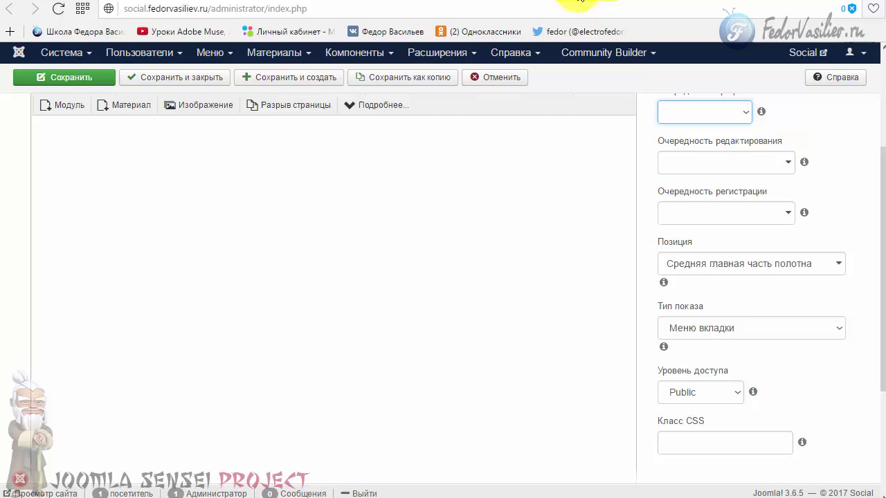
{"action": "left_click", "coordinate": [839, 264]}
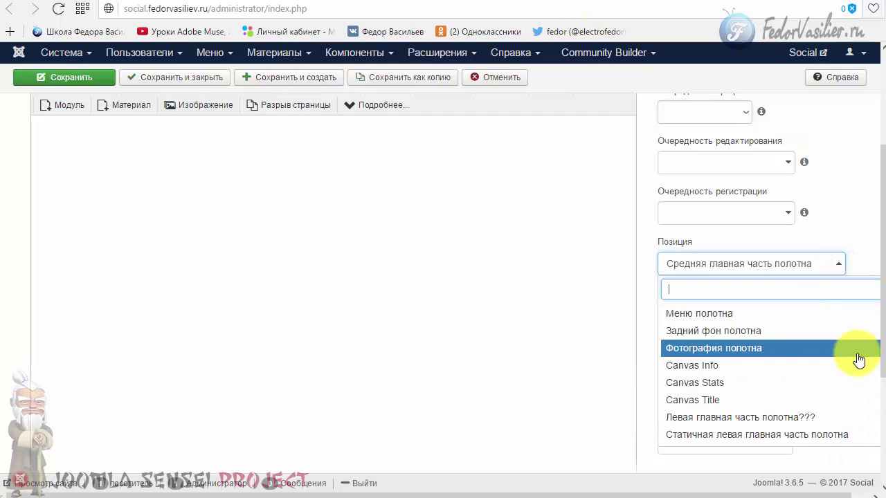
{"action": "left_click_drag", "start_coordinate": [805, 495], "coordinate": [864, 496]}
{"action": "left_click_drag", "start_coordinate": [870, 316], "coordinate": [874, 340]}
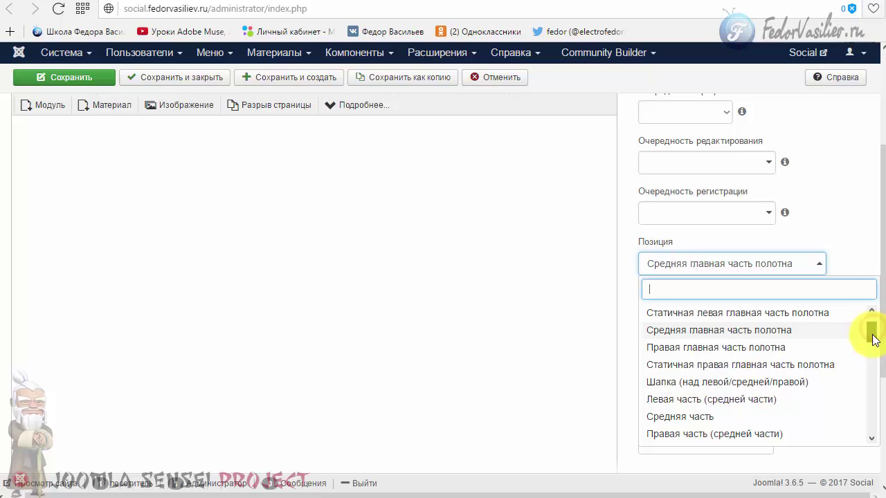
{"action": "left_click", "coordinate": [726, 333]}
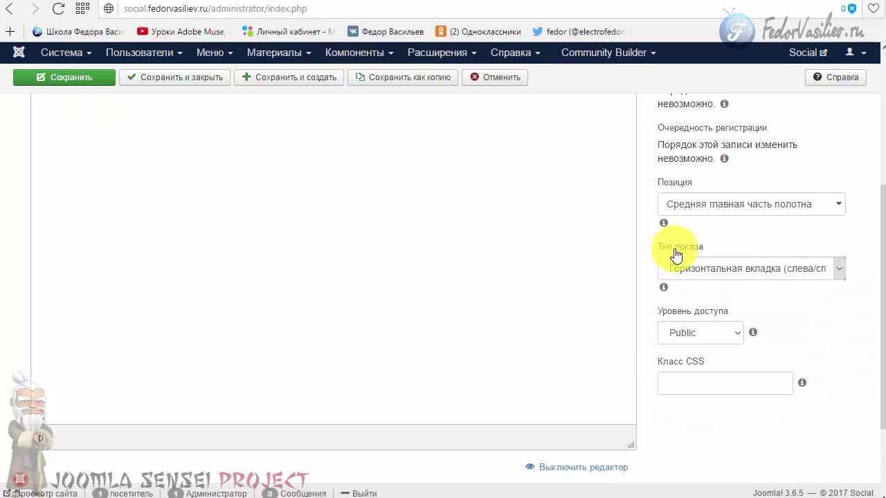
- Set the new tab's display type to Меню вкладки and save the tab
{"action": "left_click", "coordinate": [835, 274]}
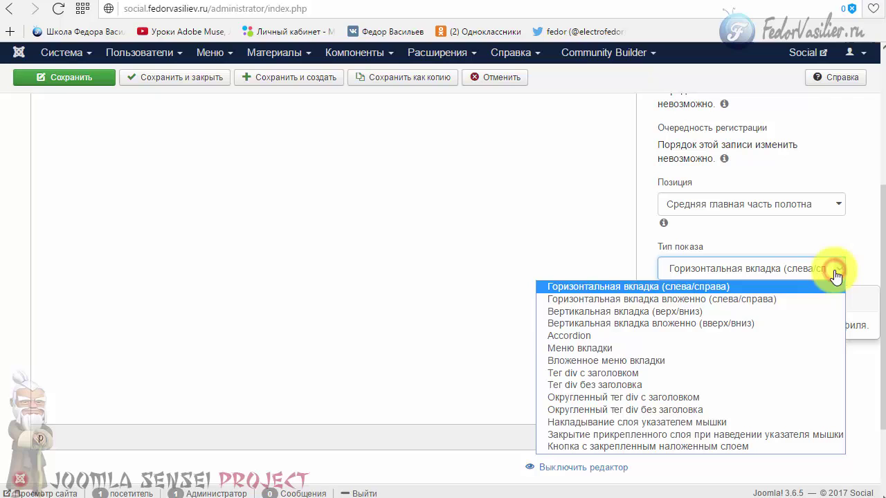
{"action": "left_click", "coordinate": [659, 349]}
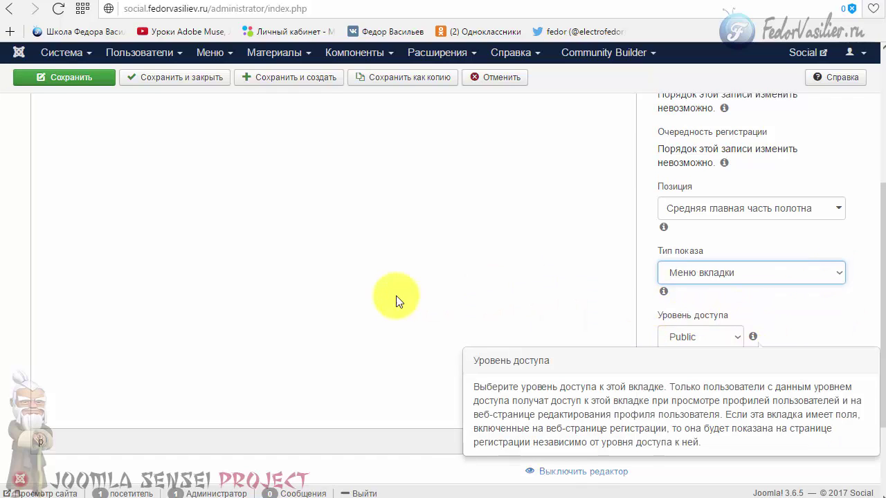
{"action": "scroll", "coordinate": [387, 291], "scroll_direction": "up", "scroll_amount": 4}
{"action": "left_click", "coordinate": [80, 119]}
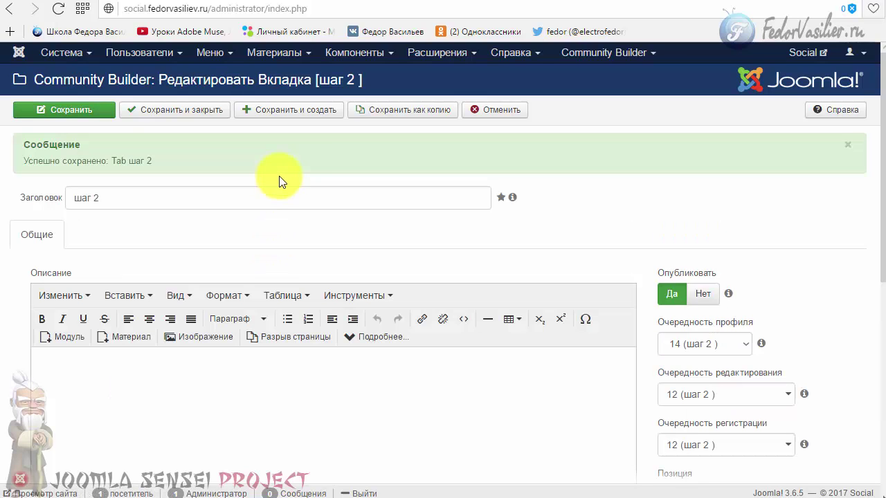
- Compare the шаг 2 tab's settings with those of the Контактные данные tab and check the tabs on the admin profile
{"action": "scroll", "coordinate": [679, 169], "scroll_direction": "down", "scroll_amount": 2}
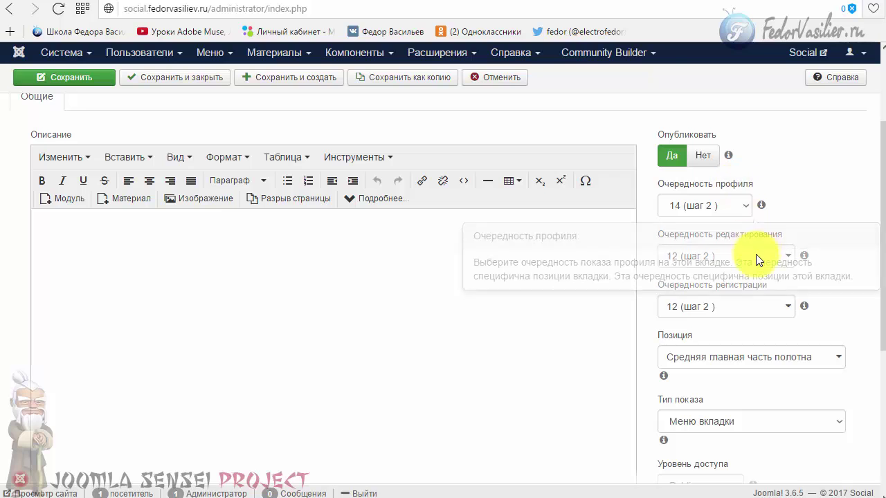
{"action": "scroll", "coordinate": [588, 42], "scroll_direction": "down", "scroll_amount": 3}
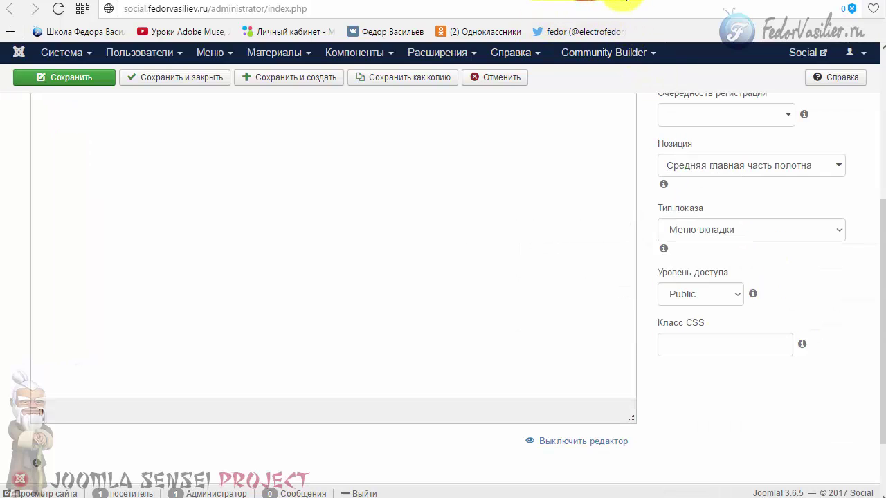
{"action": "left_click", "coordinate": [619, 1]}
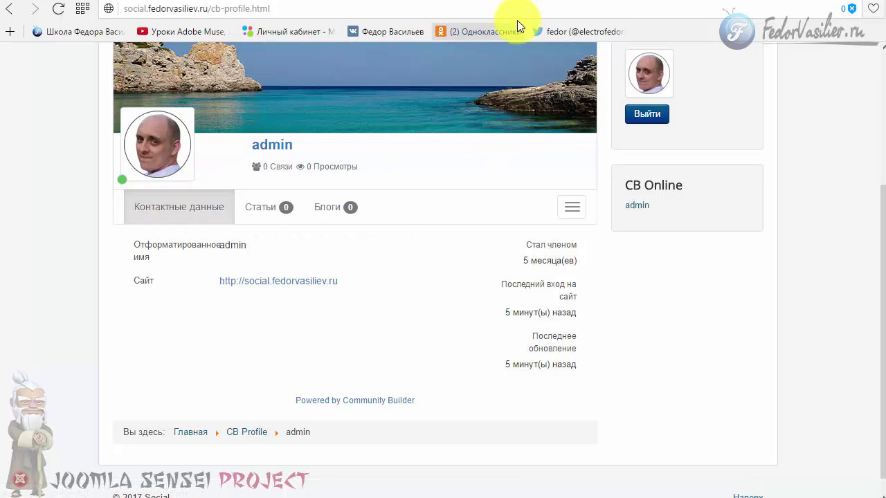
{"action": "left_click", "coordinate": [134, 186]}
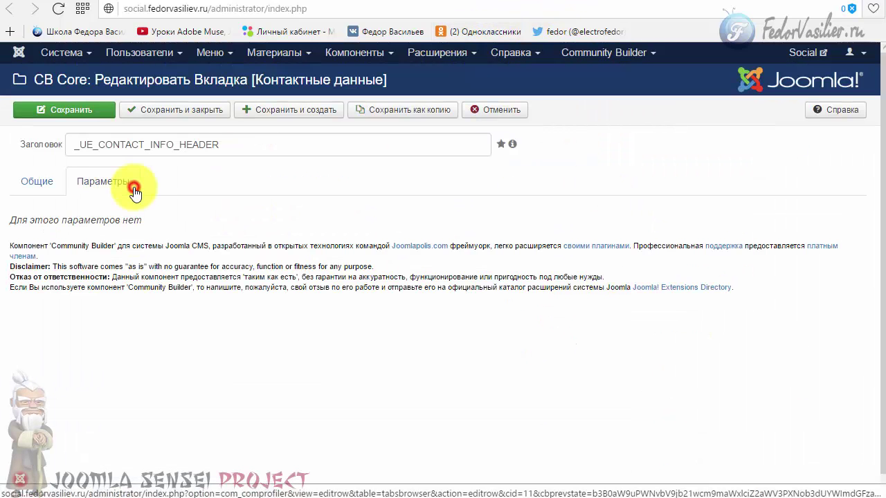
{"action": "left_click", "coordinate": [55, 186]}
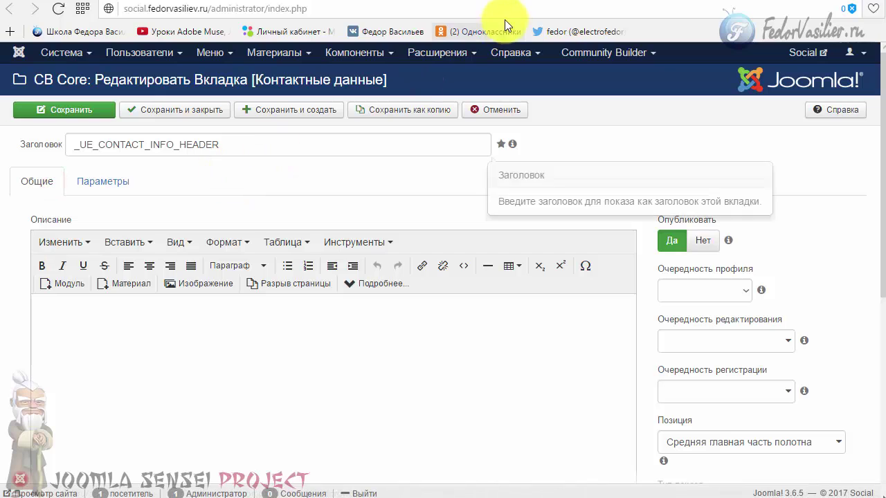
{"action": "left_click", "coordinate": [618, 0]}
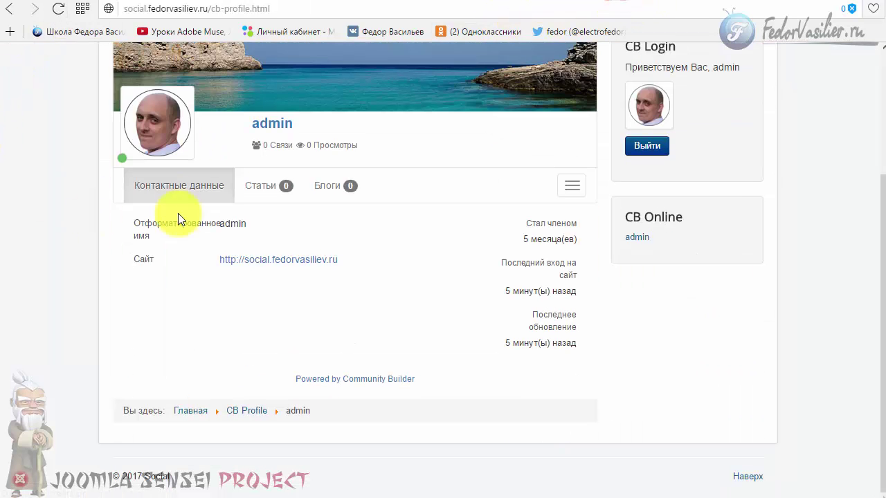
{"action": "scroll", "coordinate": [465, 302], "scroll_direction": "up", "scroll_amount": 2}
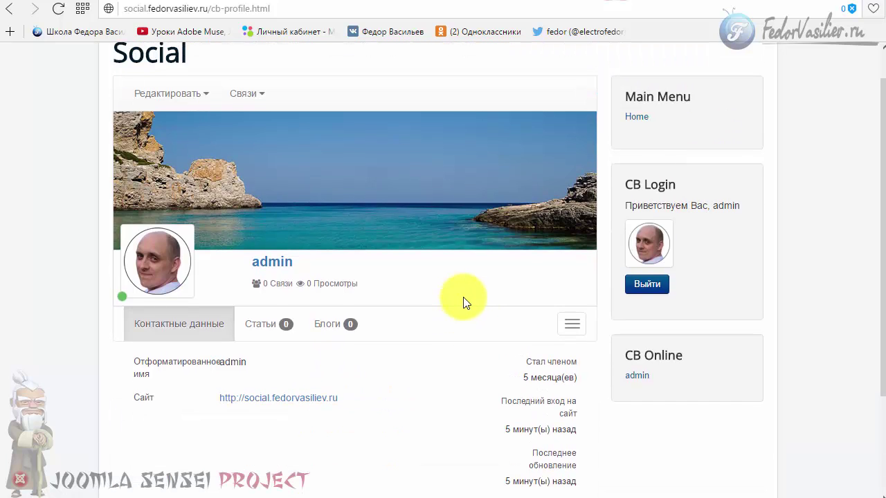
- Close the tab editor and tab manager and open the Сайт field for editing from the field manager
{"action": "left_click", "coordinate": [584, 6]}
{"action": "left_click", "coordinate": [512, 111]}
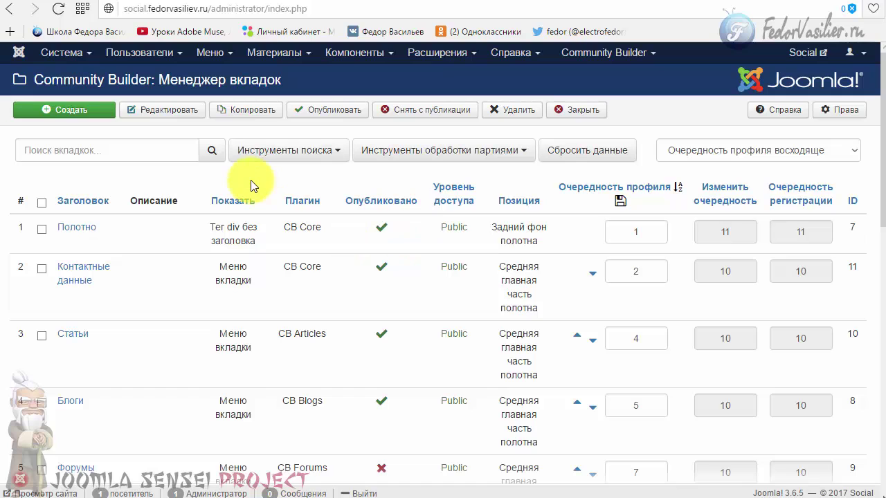
{"action": "left_click", "coordinate": [570, 112]}
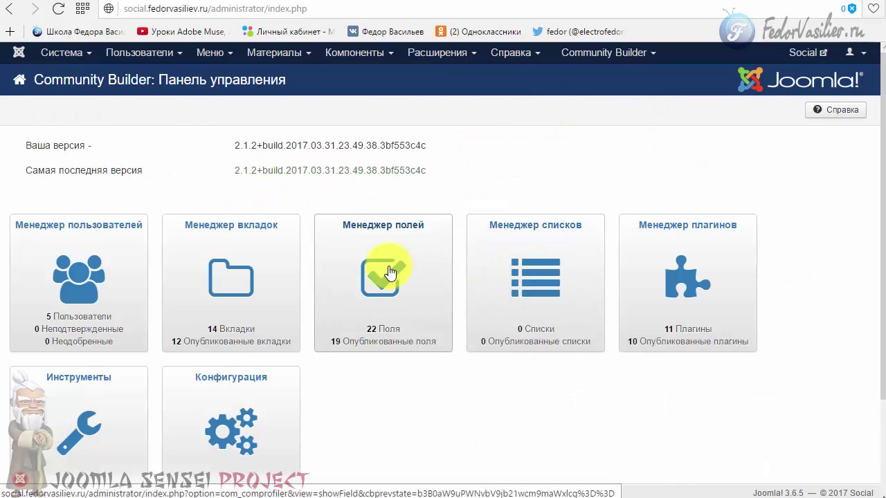
{"action": "left_click", "coordinate": [389, 267]}
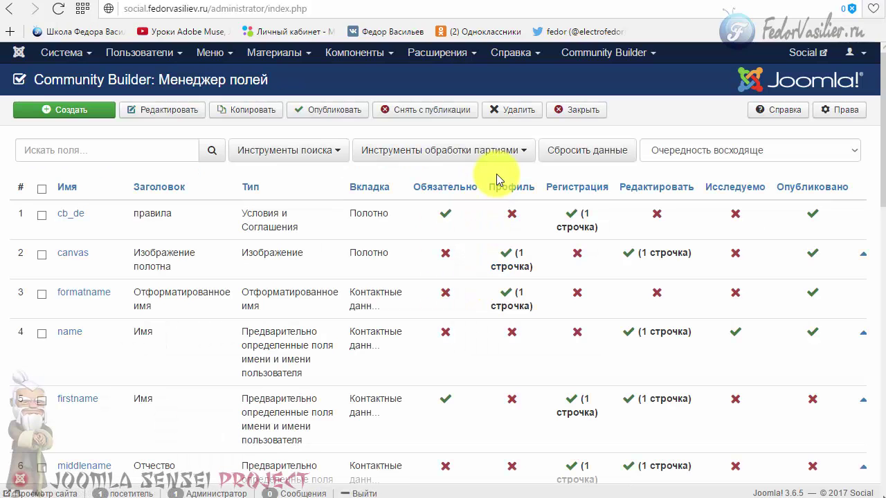
{"action": "scroll", "coordinate": [455, 243], "scroll_direction": "down", "scroll_amount": 8}
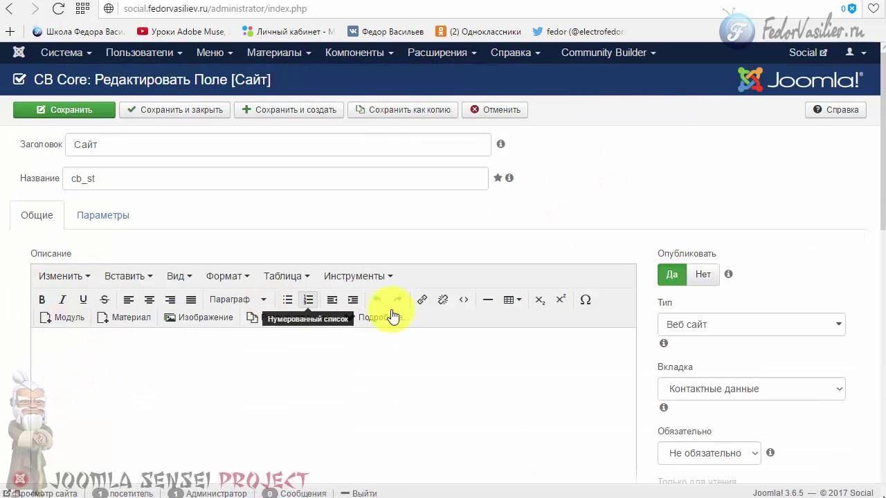
- Assign the Сайт field to the шаг 2 tab and save the field
{"action": "mouse_move", "coordinate": [831, 319]}
{"action": "scroll", "coordinate": [831, 320], "scroll_direction": "down", "scroll_amount": 1}
{"action": "left_click", "coordinate": [811, 324]}
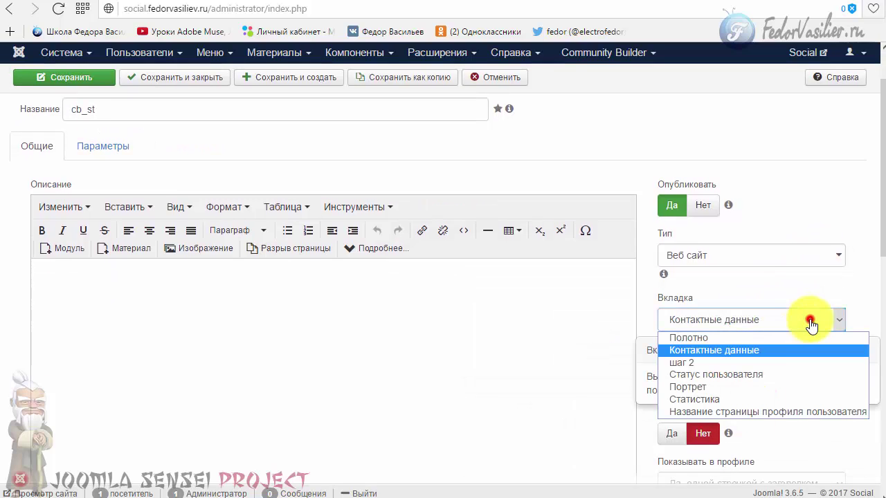
{"action": "left_click", "coordinate": [682, 366]}
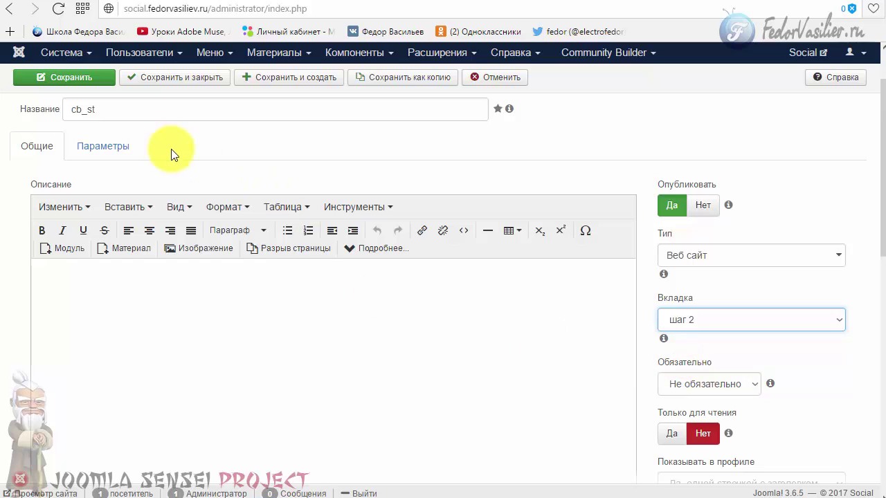
{"action": "scroll", "coordinate": [138, 138], "scroll_direction": "up", "scroll_amount": 1}
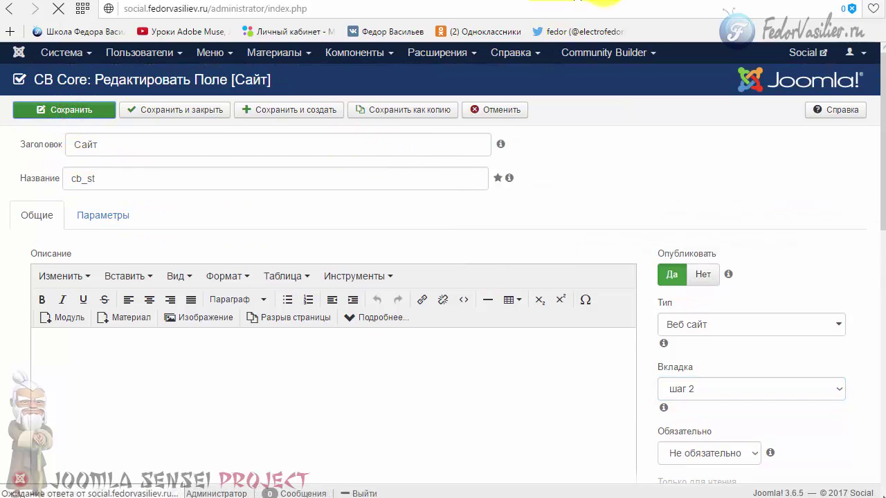
- Reload the admin profile on the site and check the content of its шаг 2 tab
{"action": "left_click", "coordinate": [574, 0]}
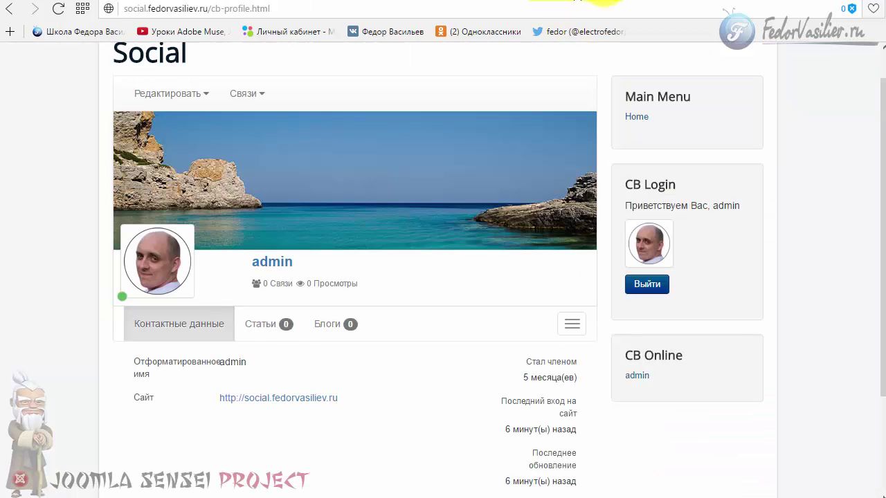
{"action": "left_click", "coordinate": [61, 11]}
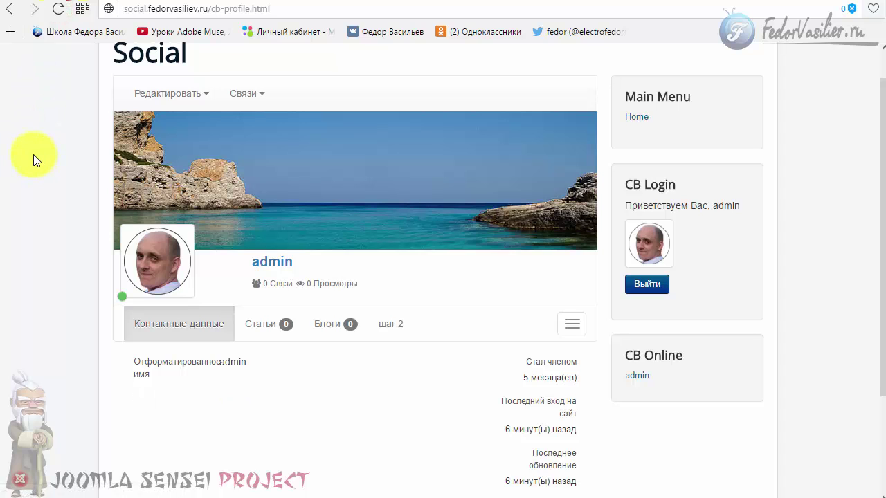
{"action": "scroll", "coordinate": [170, 342], "scroll_direction": "down", "scroll_amount": 3}
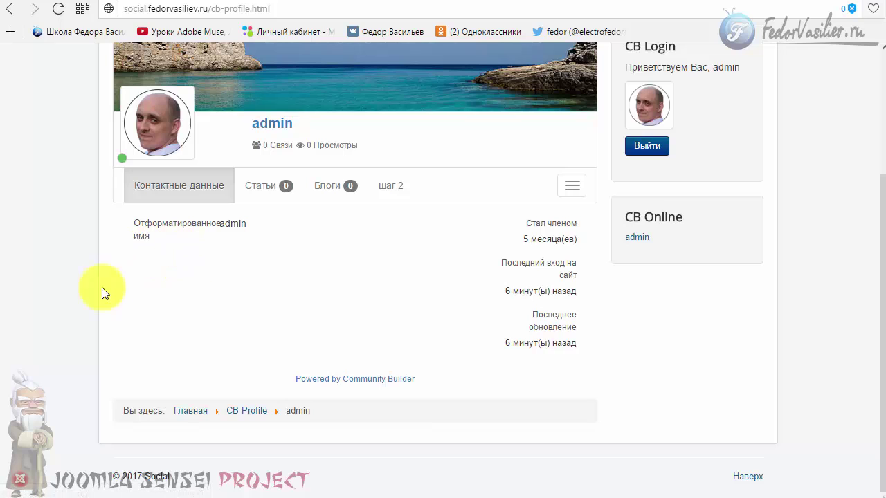
{"action": "left_click", "coordinate": [386, 193]}
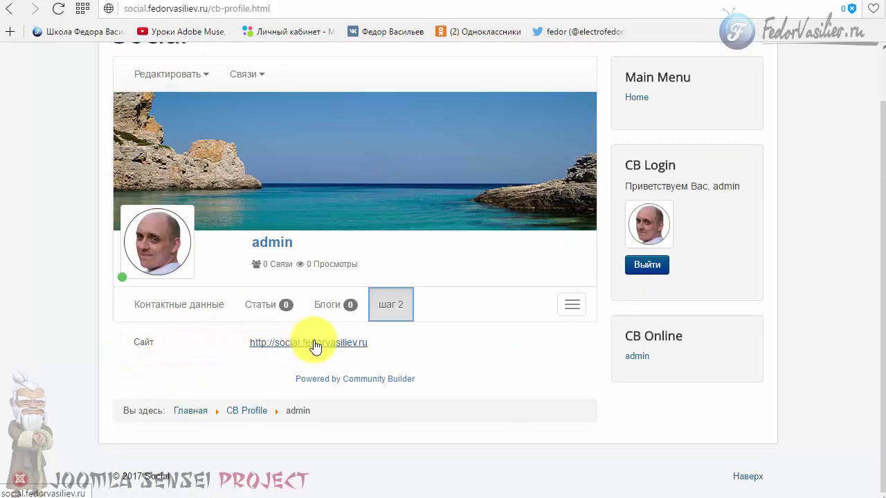
{"action": "scroll", "coordinate": [143, 349], "scroll_direction": "up", "scroll_amount": 2}
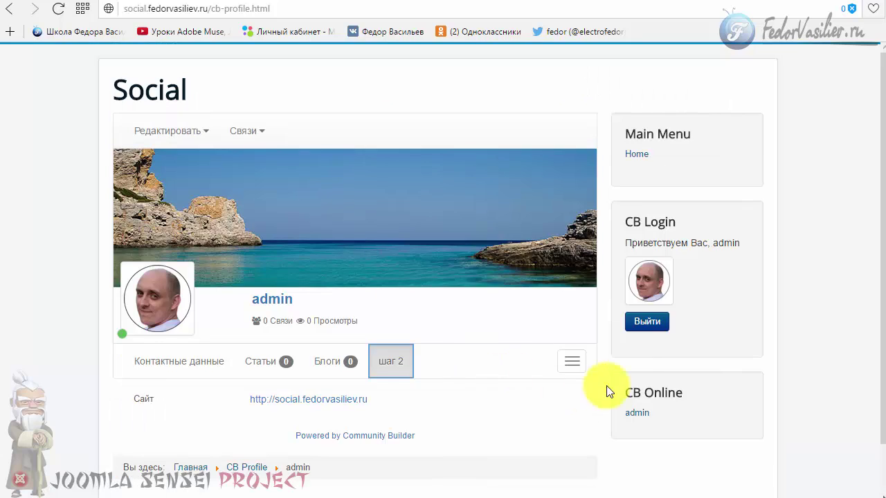
- Log out of the site, open the registration form and inspect its шаг 2 and Полотно tabs
{"action": "left_click", "coordinate": [638, 322]}
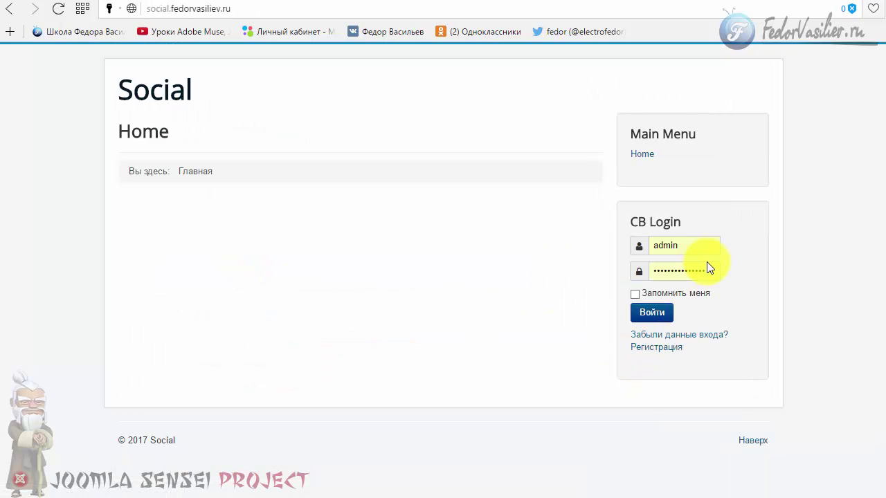
{"action": "left_click", "coordinate": [666, 348]}
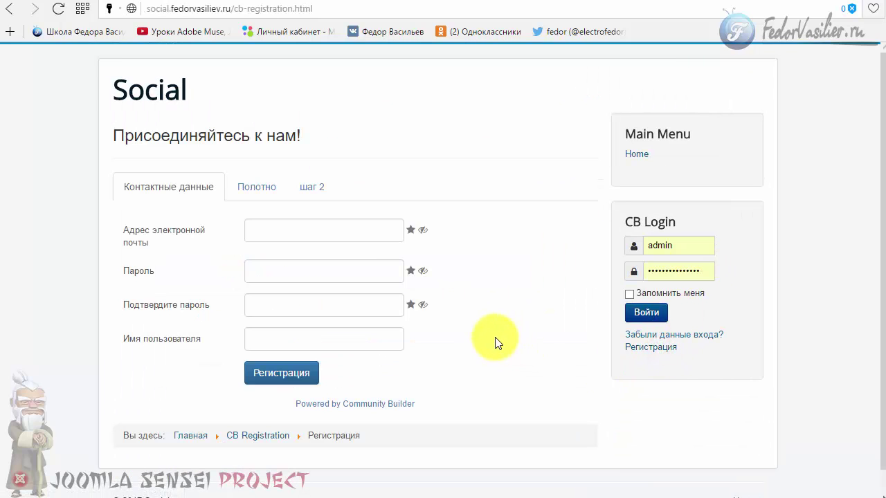
{"action": "left_click", "coordinate": [308, 198]}
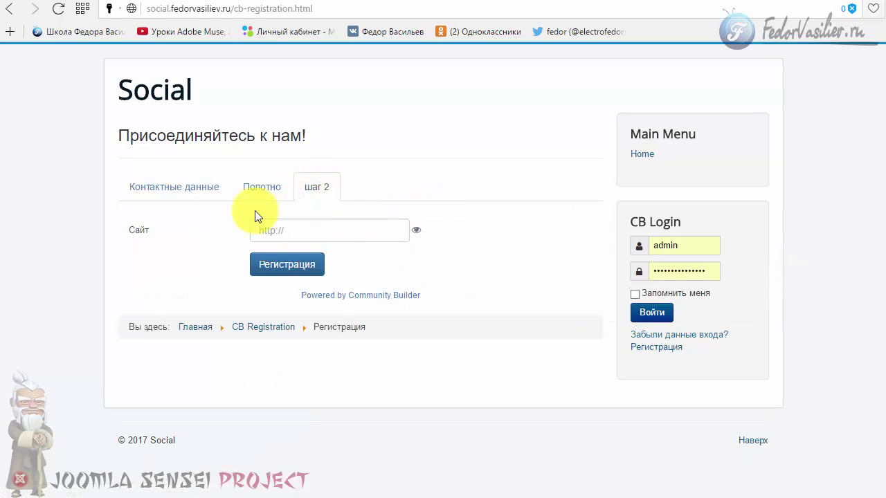
{"action": "left_click", "coordinate": [261, 190]}
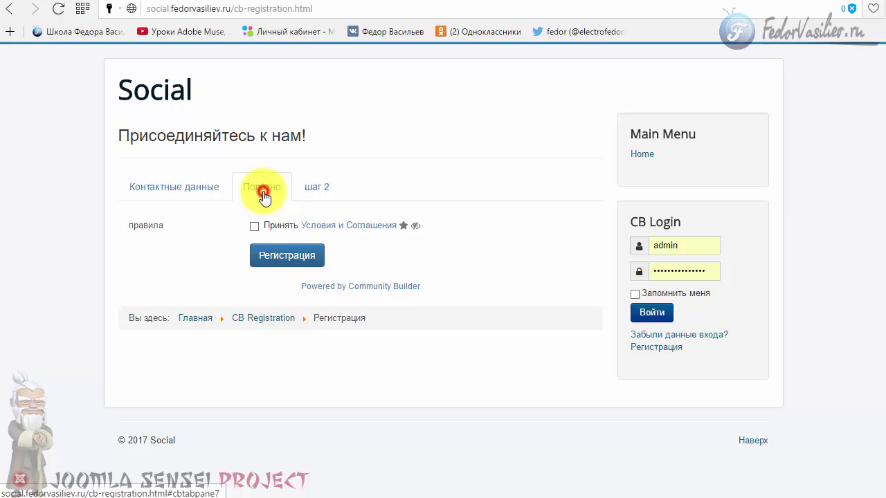
{"action": "left_click", "coordinate": [304, 197]}
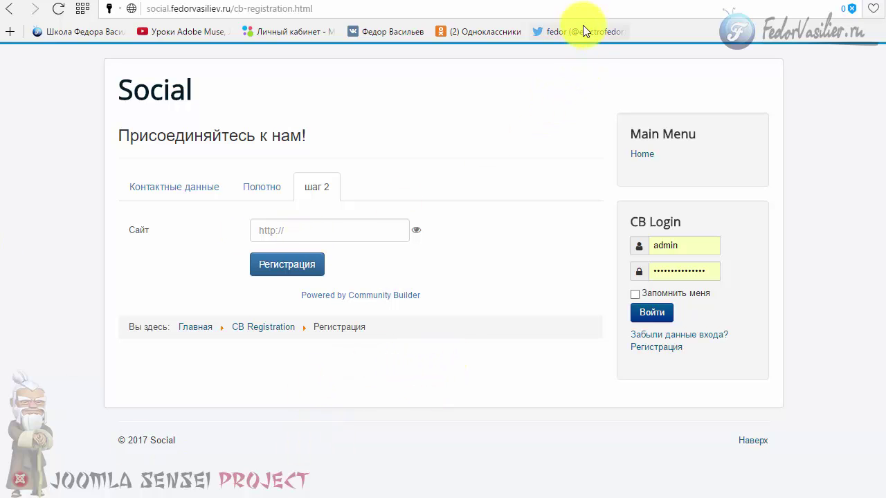
- Check the Сайт field's settings in the administrator, return to the registration page and log back in with the prefilled admin account
{"action": "left_click", "coordinate": [562, 1]}
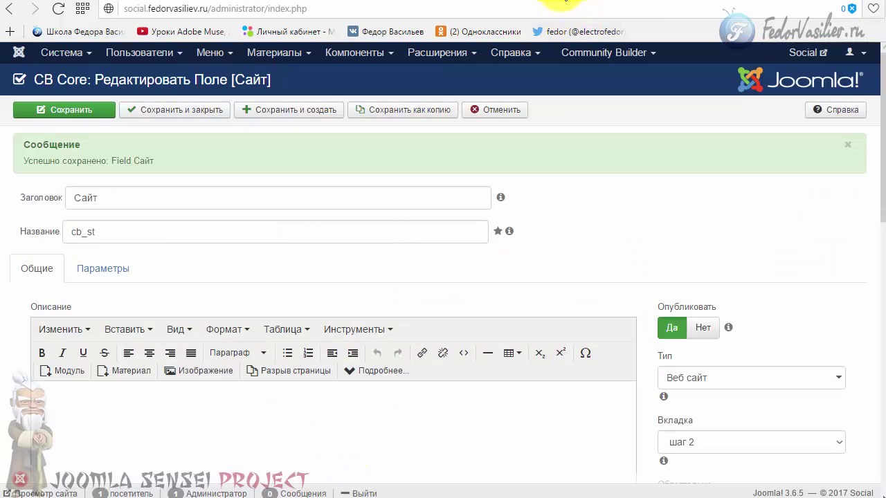
{"action": "left_click", "coordinate": [599, 4]}
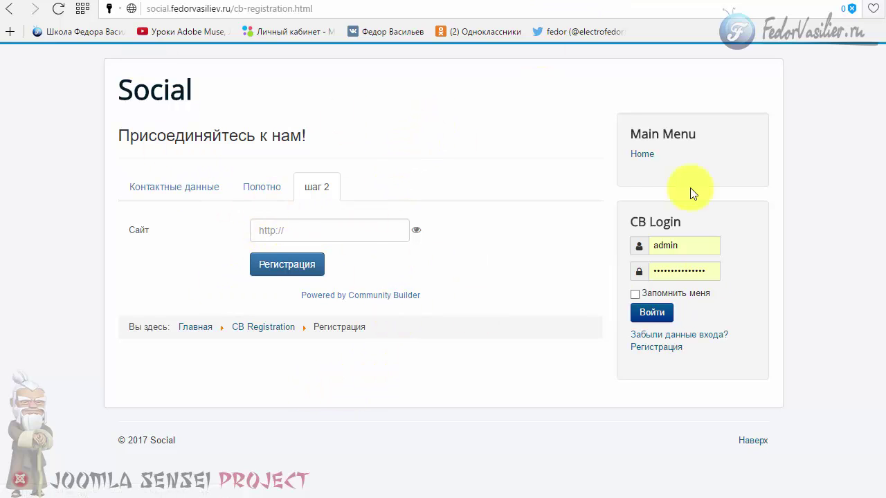
{"action": "left_click", "coordinate": [651, 312]}
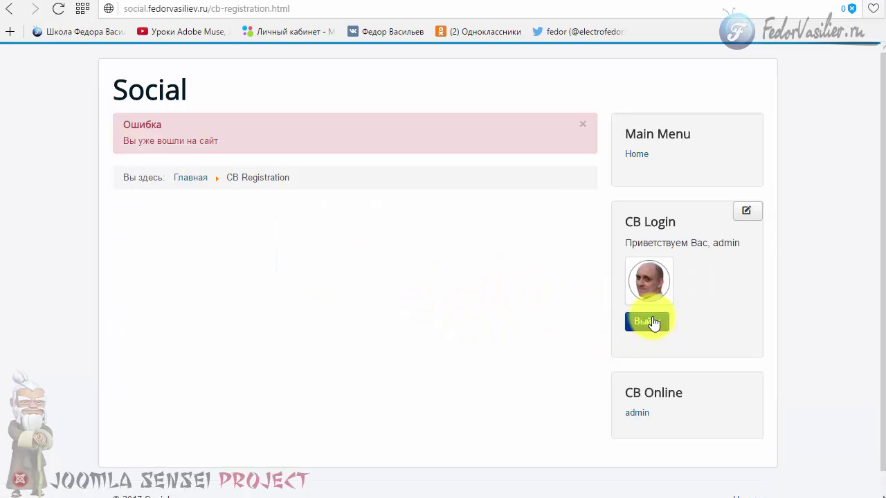
{"action": "left_click", "coordinate": [653, 322]}
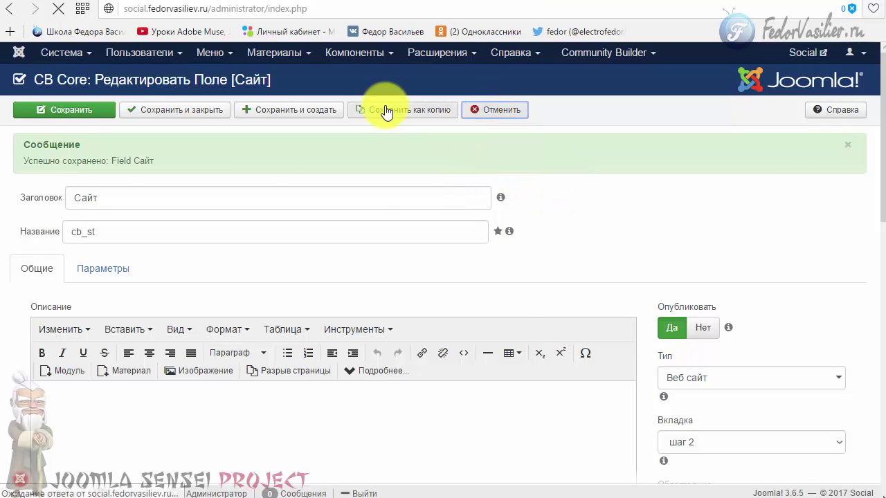
- Close the field manager and open the шаг 2 tab for editing from the tab manager
{"action": "left_click", "coordinate": [575, 113]}
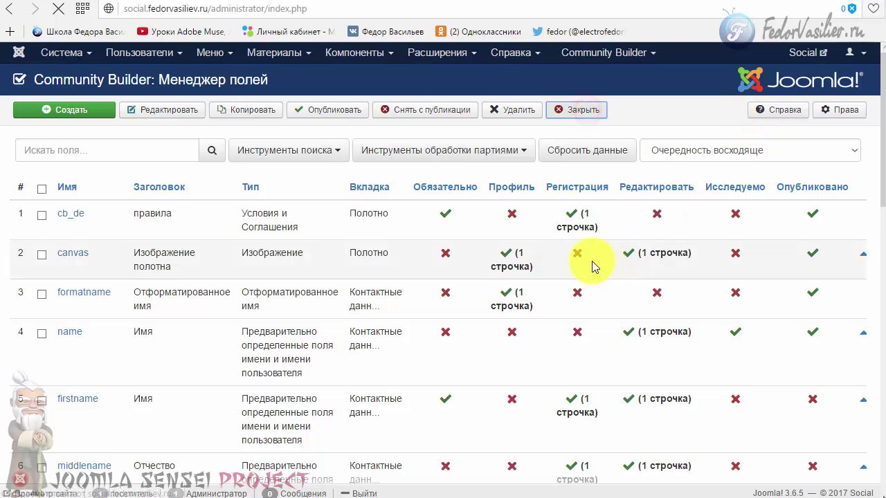
{"action": "left_click", "coordinate": [234, 253]}
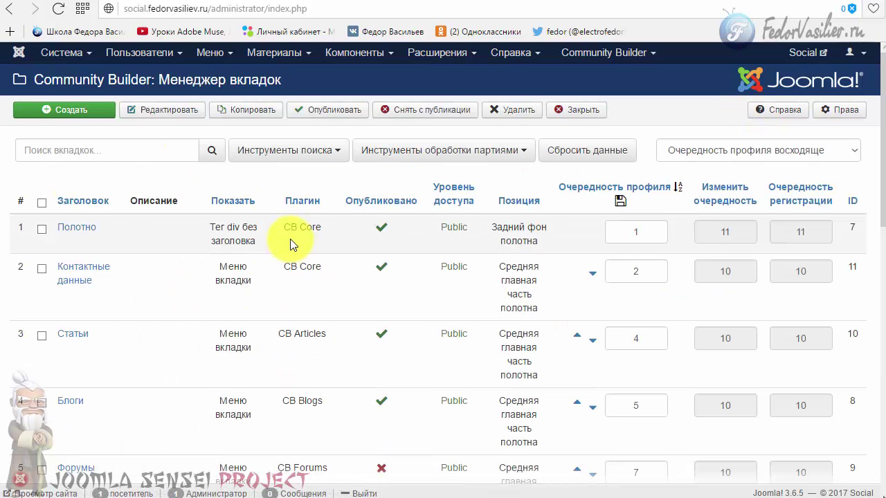
{"action": "scroll", "coordinate": [290, 238], "scroll_direction": "down", "scroll_amount": 5}
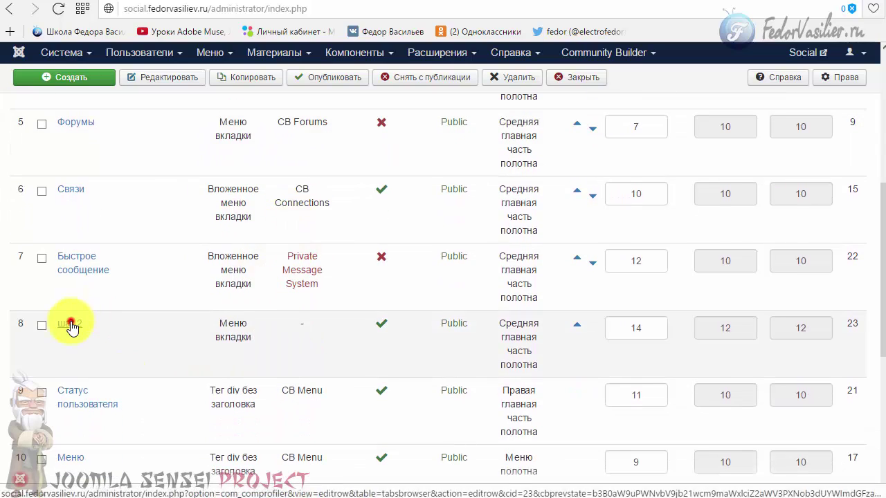
{"action": "left_click", "coordinate": [70, 324]}
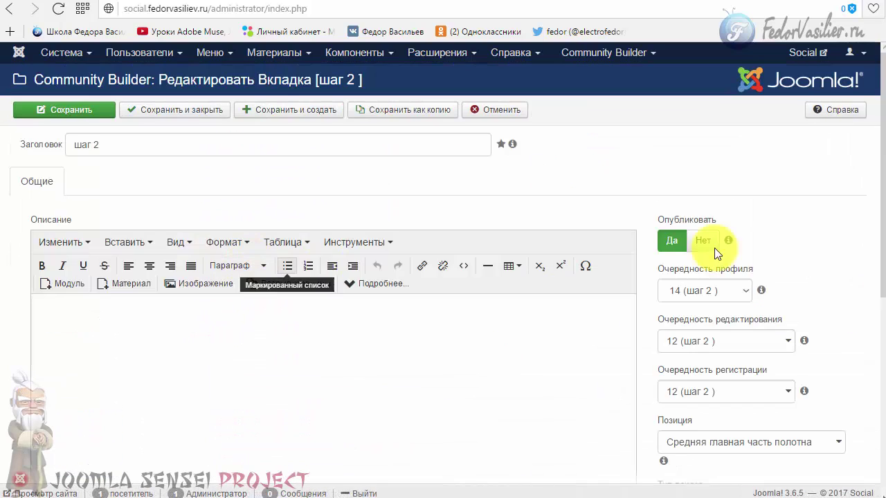
{"action": "scroll", "coordinate": [716, 253], "scroll_direction": "down", "scroll_amount": 3}
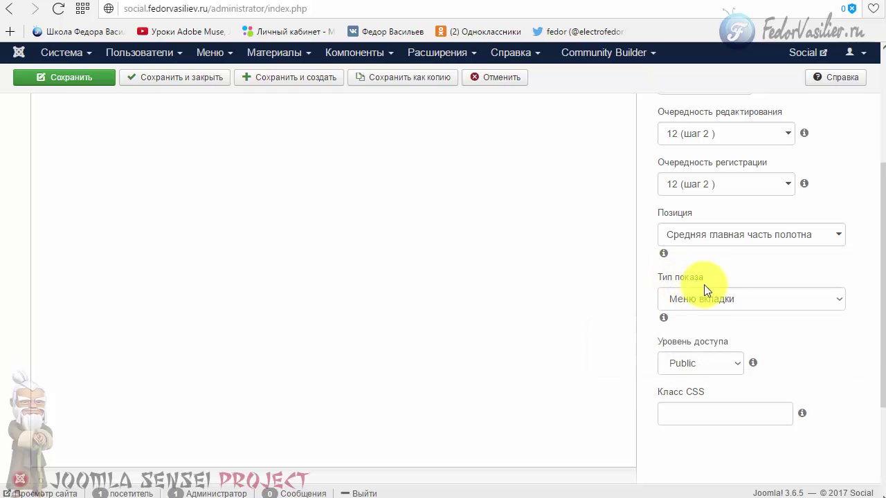
- Review the tabs on the admin profile, set the шаг 2 tab's display type to Accordion and save the tab
{"action": "left_click", "coordinate": [615, 1]}
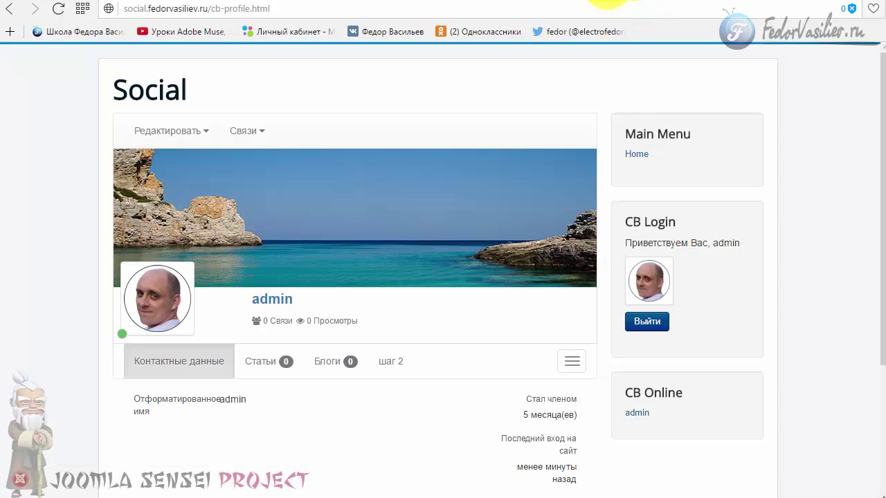
{"action": "scroll", "coordinate": [371, 406], "scroll_direction": "down", "scroll_amount": 2}
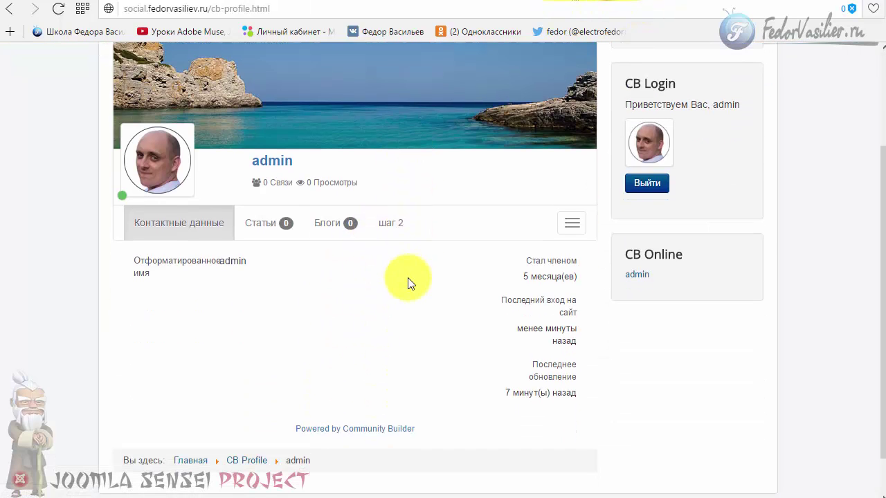
{"action": "left_click", "coordinate": [562, 2]}
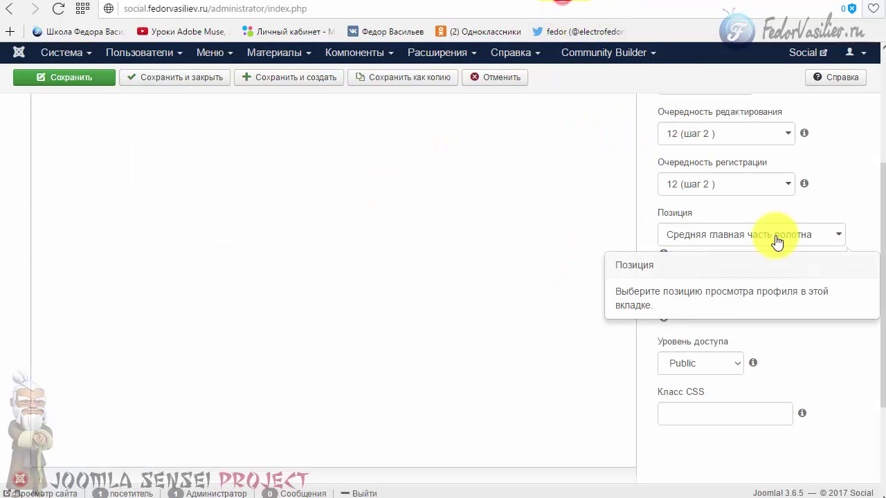
{"action": "left_click", "coordinate": [836, 302]}
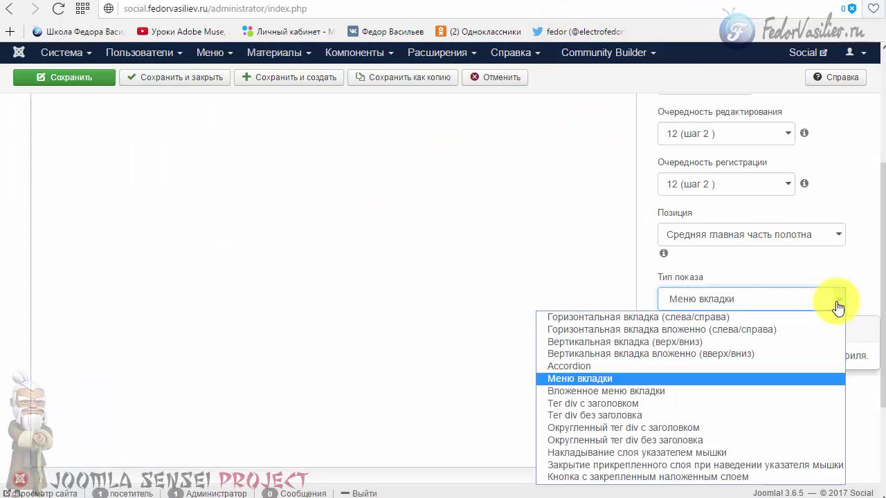
{"action": "left_click", "coordinate": [591, 365]}
{"action": "left_click", "coordinate": [97, 79]}
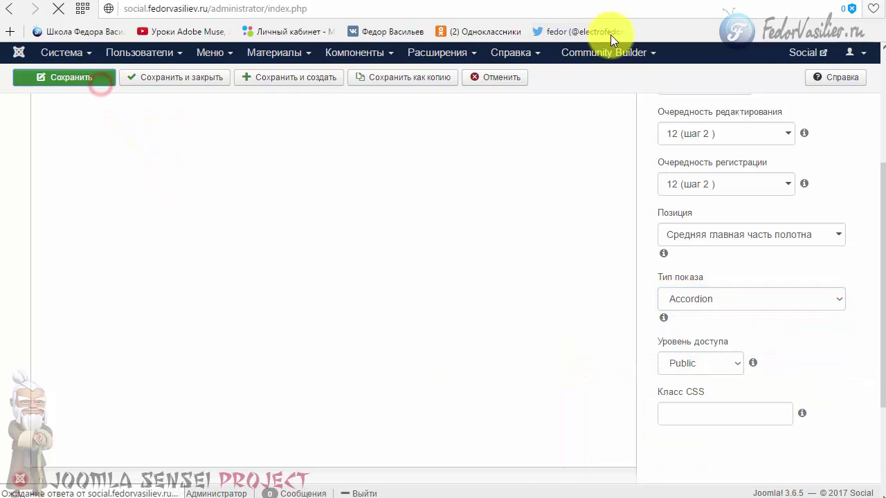
- Examine how the шаг 2 section is displayed on the admin profile and which entries the additional tabs menu holds
{"action": "left_click", "coordinate": [602, 2]}
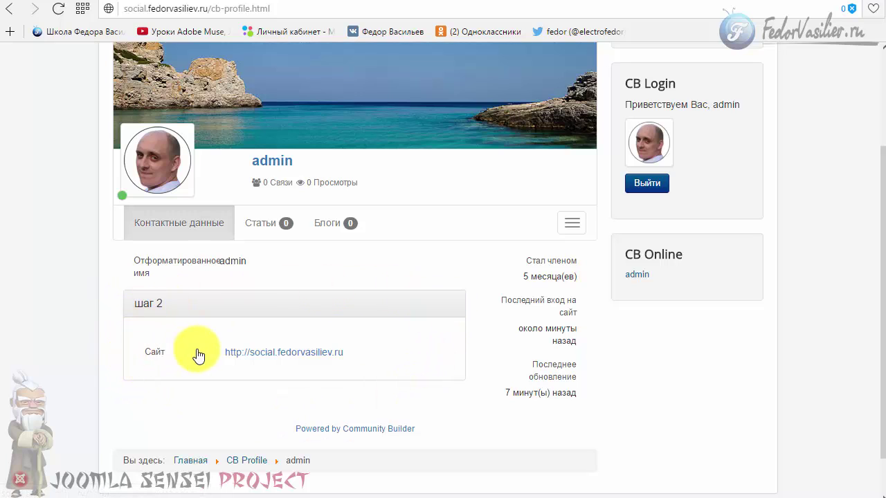
{"action": "scroll", "coordinate": [483, 399], "scroll_direction": "up", "scroll_amount": 1}
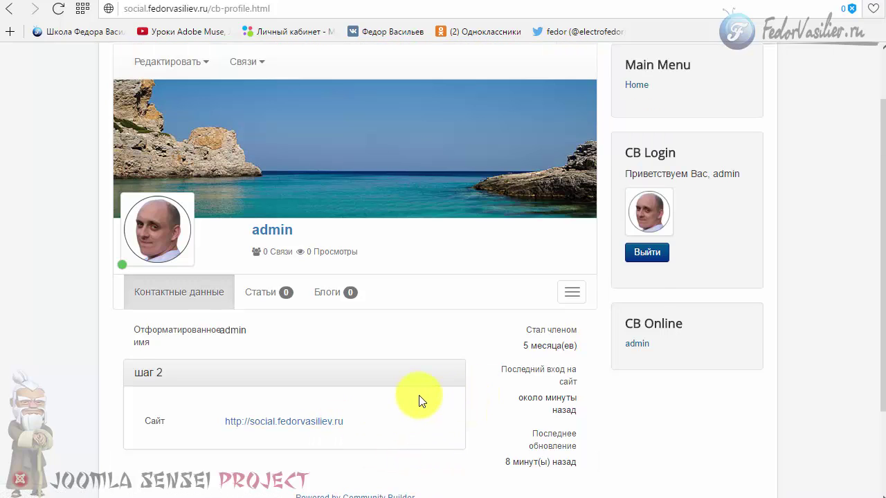
{"action": "left_click", "coordinate": [566, 294]}
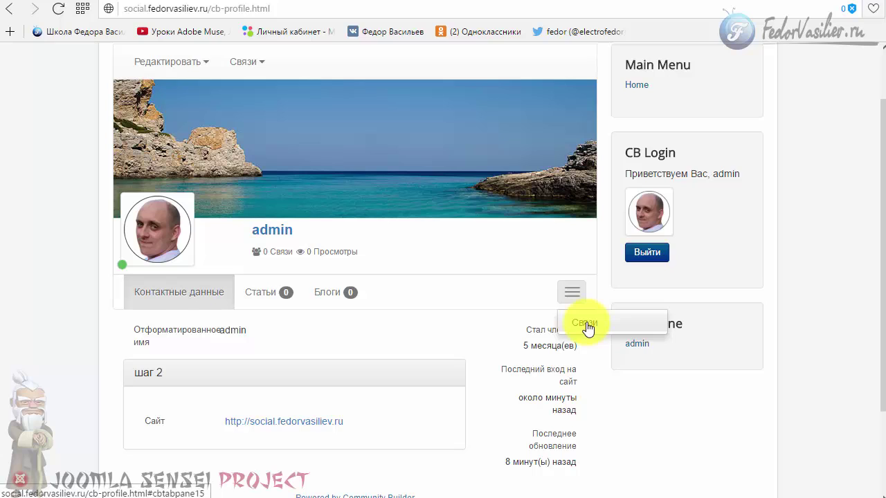
{"action": "left_click", "coordinate": [585, 329]}
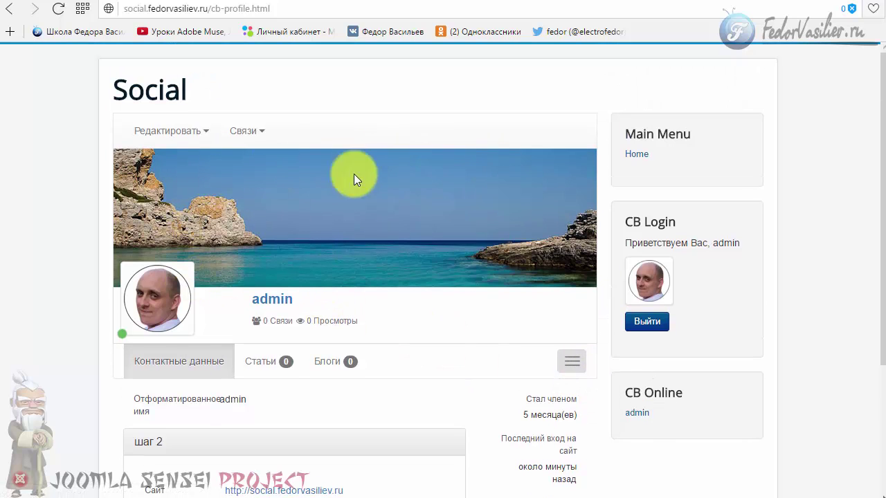
- Set the шаг 2 tab's display type to Кнопка с закрепленным наложенным слоем and save the tab
{"action": "scroll", "coordinate": [325, 276], "scroll_direction": "down", "scroll_amount": 2}
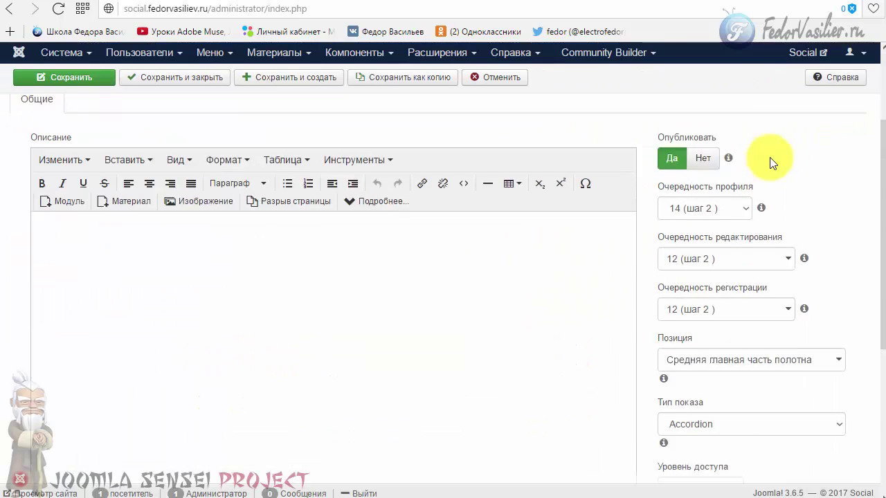
{"action": "scroll", "coordinate": [795, 166], "scroll_direction": "down", "scroll_amount": 2}
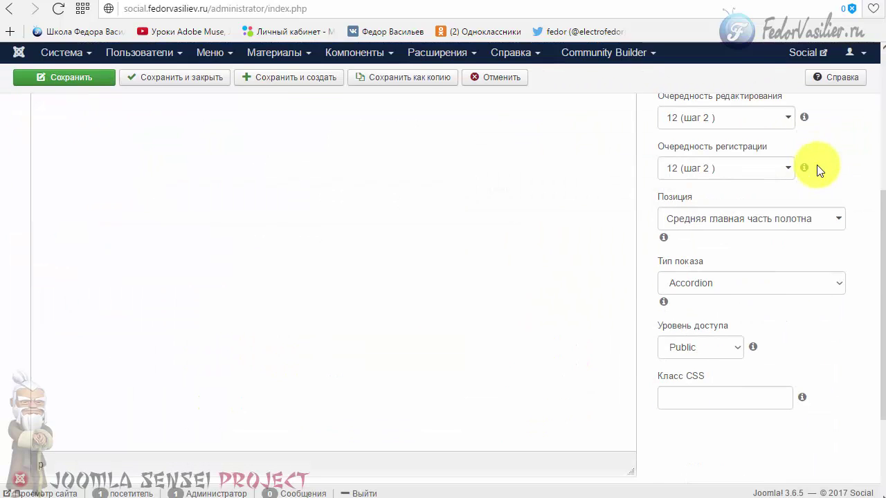
{"action": "left_click", "coordinate": [830, 288]}
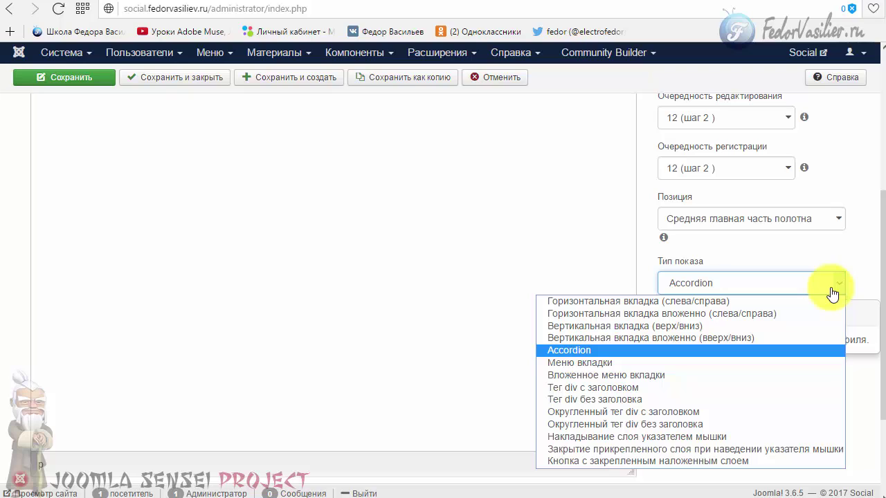
{"action": "left_click", "coordinate": [569, 461]}
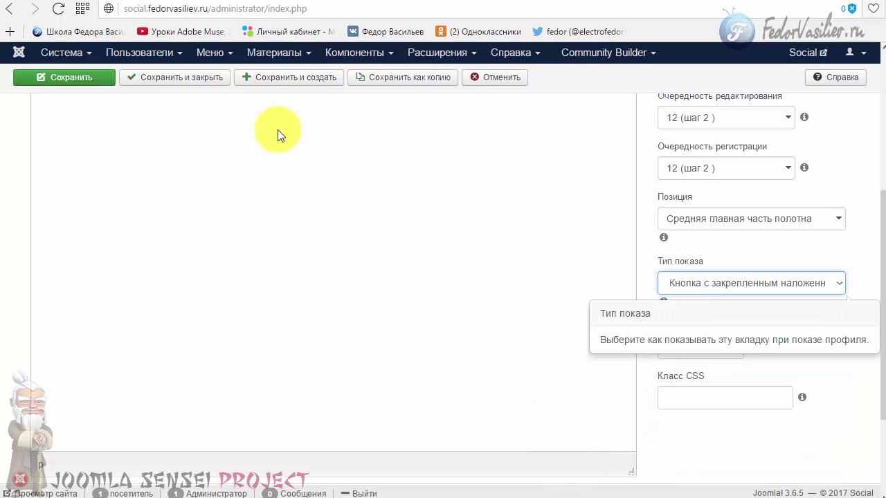
{"action": "left_click", "coordinate": [44, 74]}
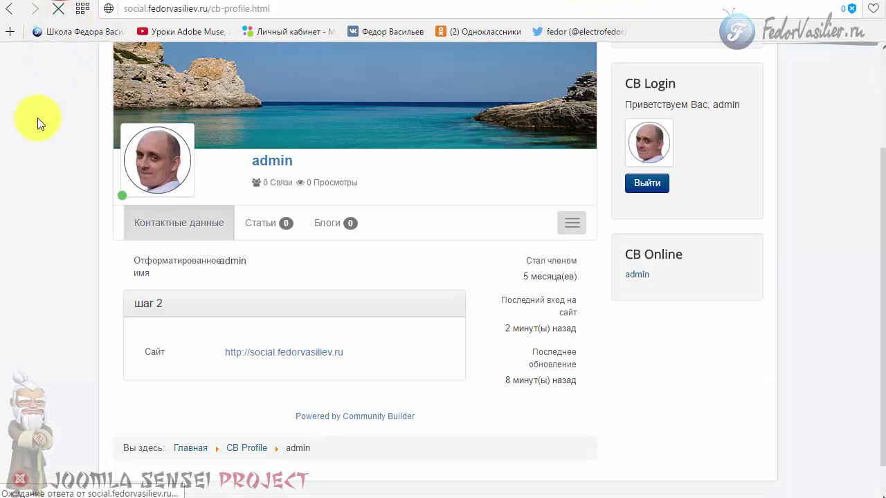
- View the шаг 2 pop-up layer on the reloaded admin profile and close it
{"action": "scroll", "coordinate": [113, 416], "scroll_direction": "down", "scroll_amount": 1}
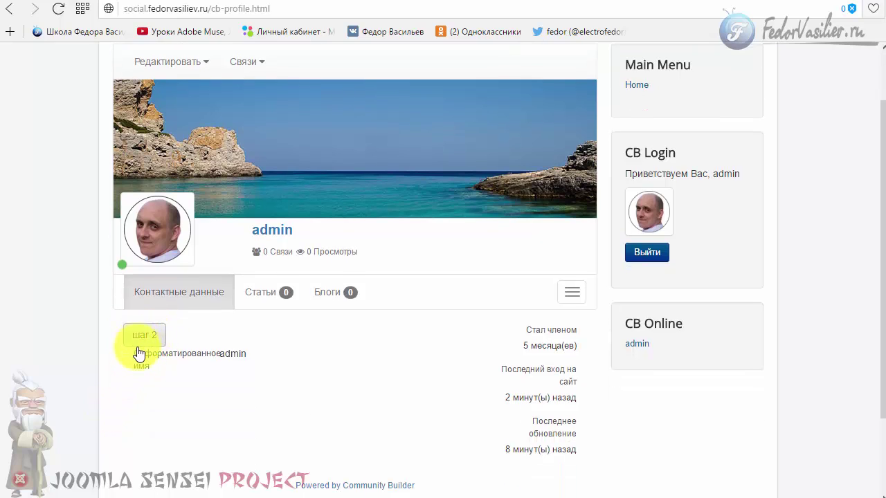
{"action": "left_click", "coordinate": [139, 338]}
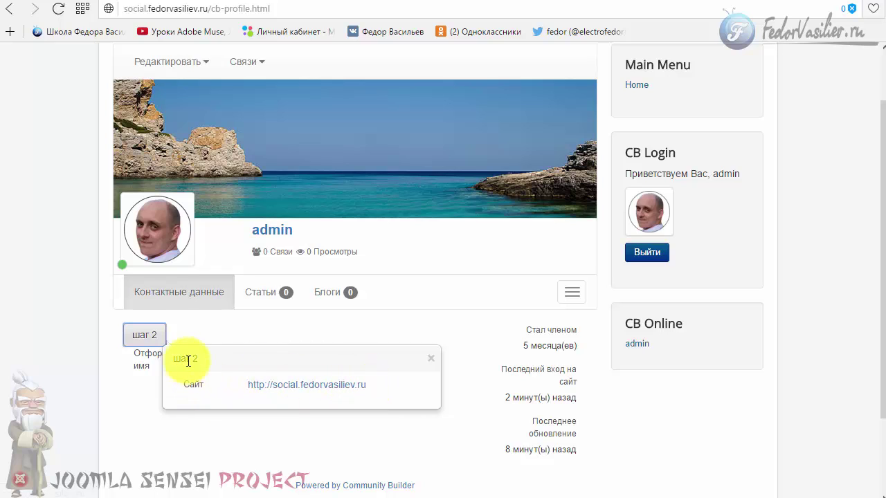
{"action": "left_click", "coordinate": [430, 357]}
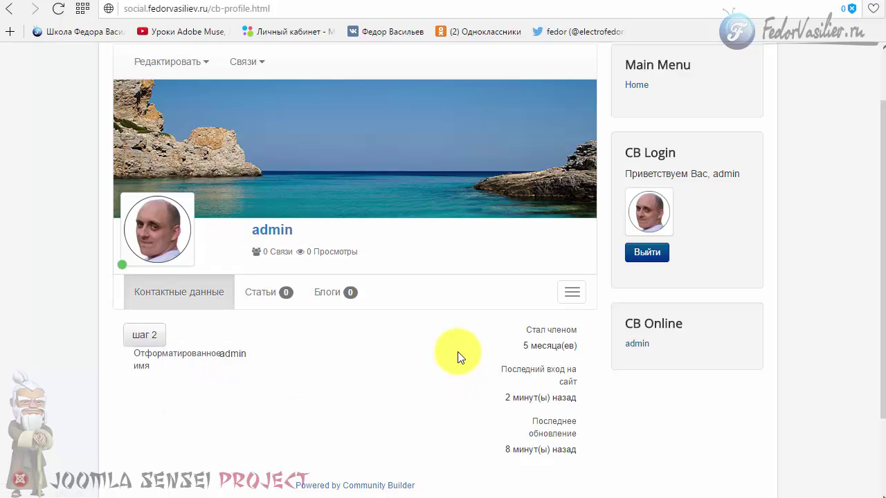
- Log out of the site and review the Полотно, Контактные данные and шаг 2 tabs of the registration form
{"action": "left_click", "coordinate": [648, 254]}
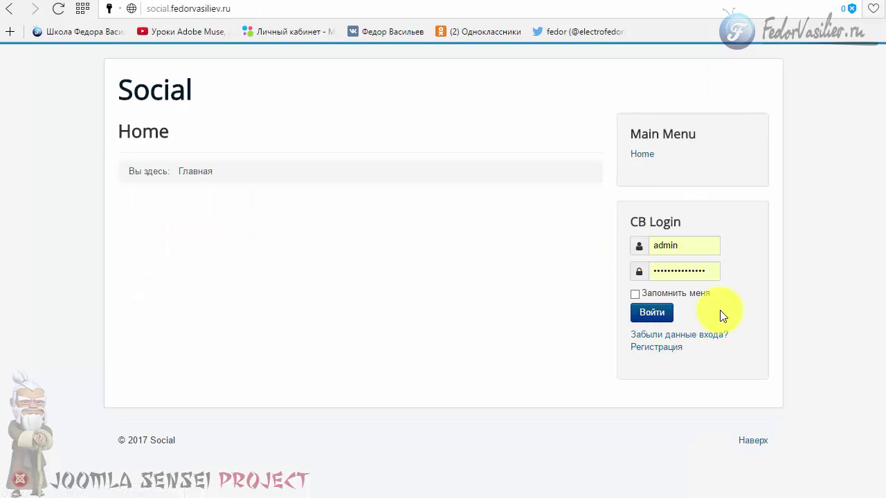
{"action": "left_click", "coordinate": [665, 348]}
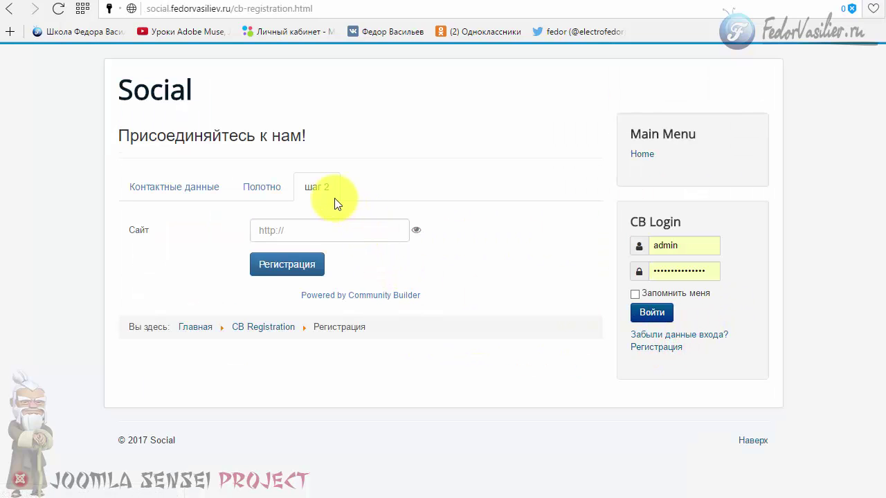
{"action": "left_click", "coordinate": [275, 185]}
{"action": "left_click", "coordinate": [172, 195]}
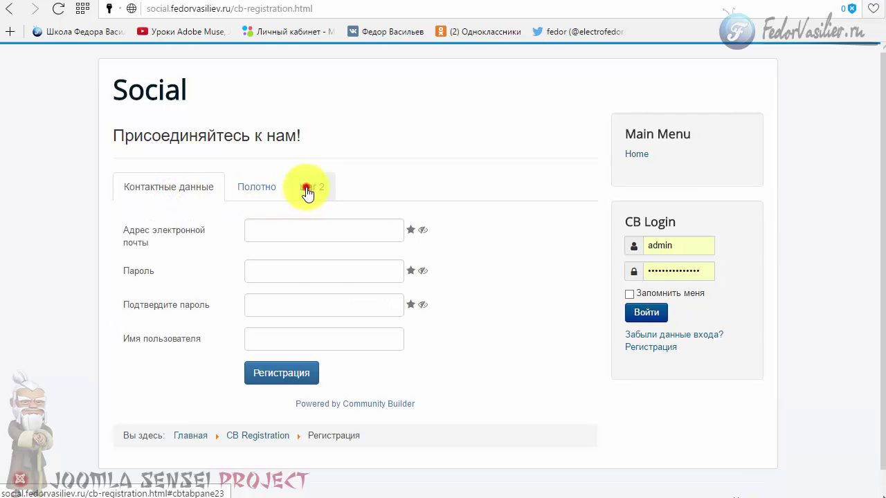
{"action": "left_click", "coordinate": [309, 188]}
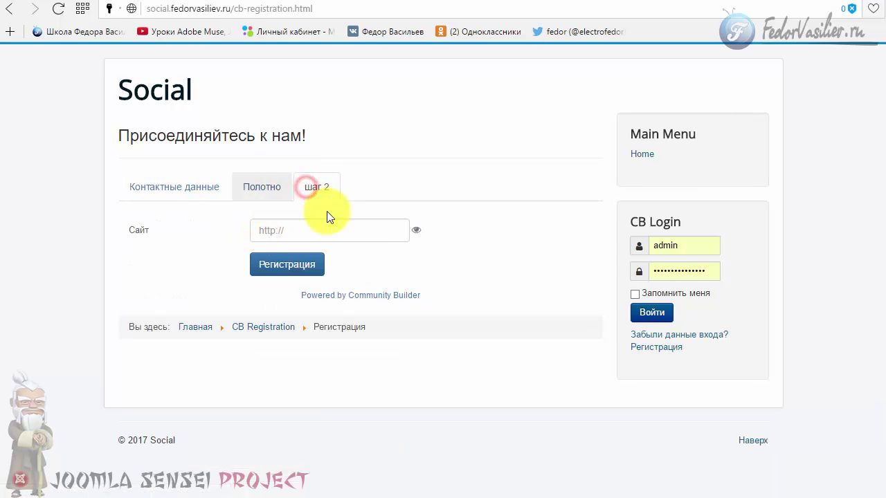
- Log back in with the prefilled account and examine the шаг 2 pop-up on the admin profile
{"action": "left_click", "coordinate": [670, 314]}
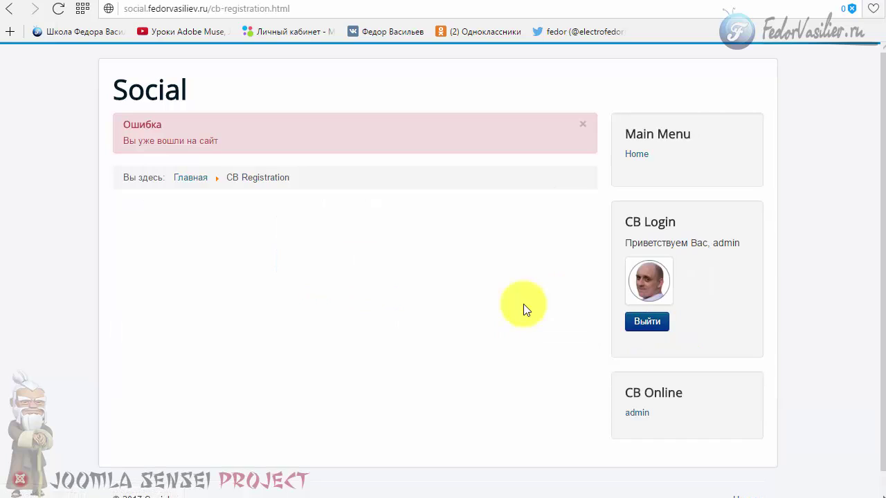
{"action": "left_click", "coordinate": [635, 285]}
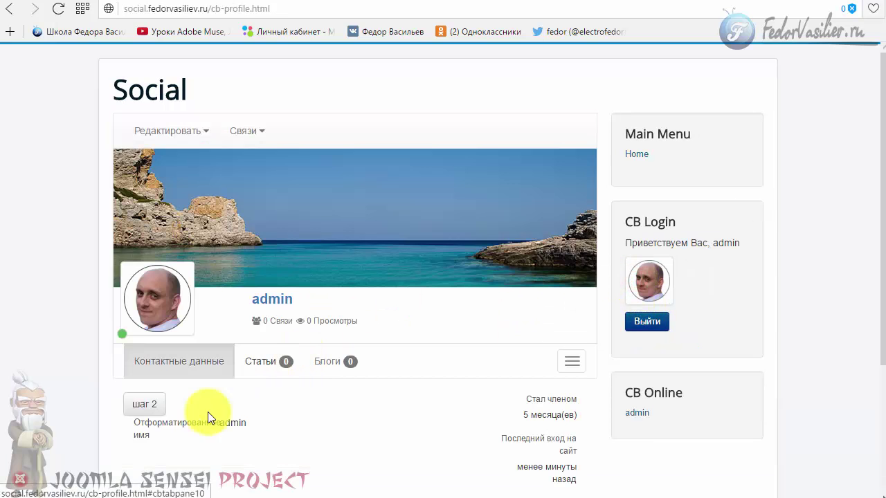
{"action": "scroll", "coordinate": [134, 281], "scroll_direction": "down", "scroll_amount": 3}
{"action": "scroll", "coordinate": [187, 307], "scroll_direction": "up", "scroll_amount": 1}
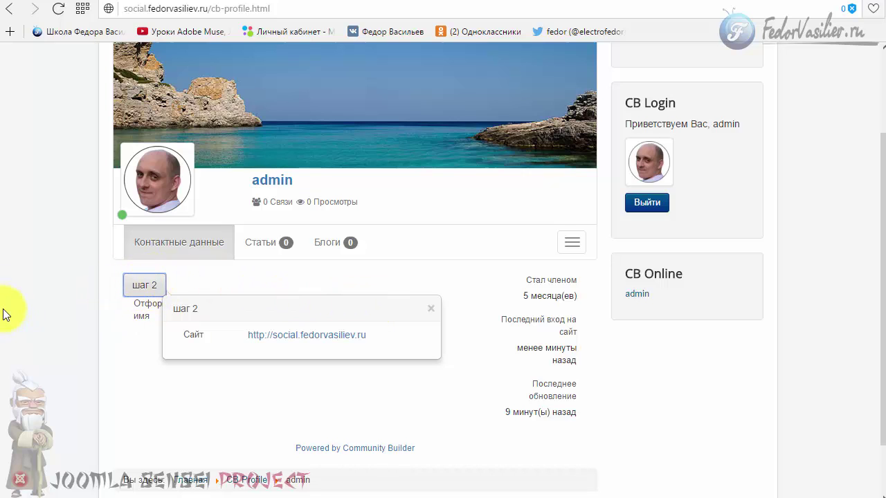
{"action": "left_click", "coordinate": [228, 274]}
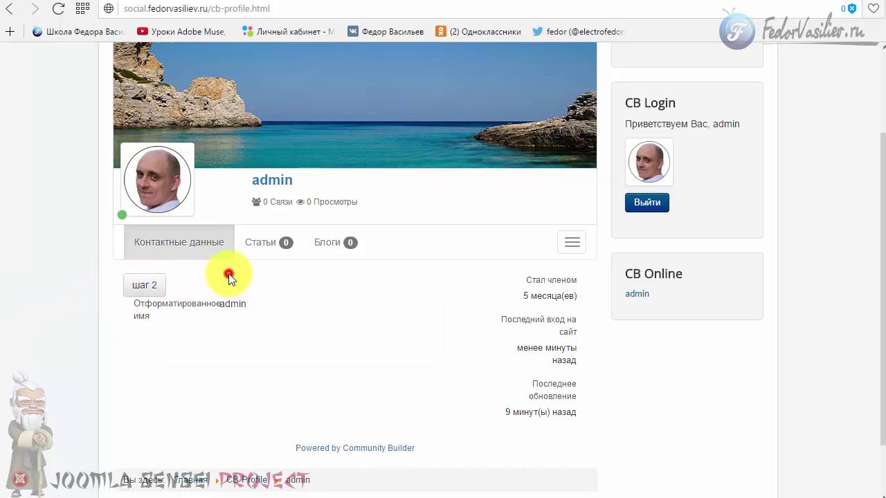
- Set the шаг 2 tab's position to Меню полотна in the administrator and save the tab
{"action": "left_click", "coordinate": [564, 1]}
{"action": "scroll", "coordinate": [696, 224], "scroll_direction": "down", "scroll_amount": 4}
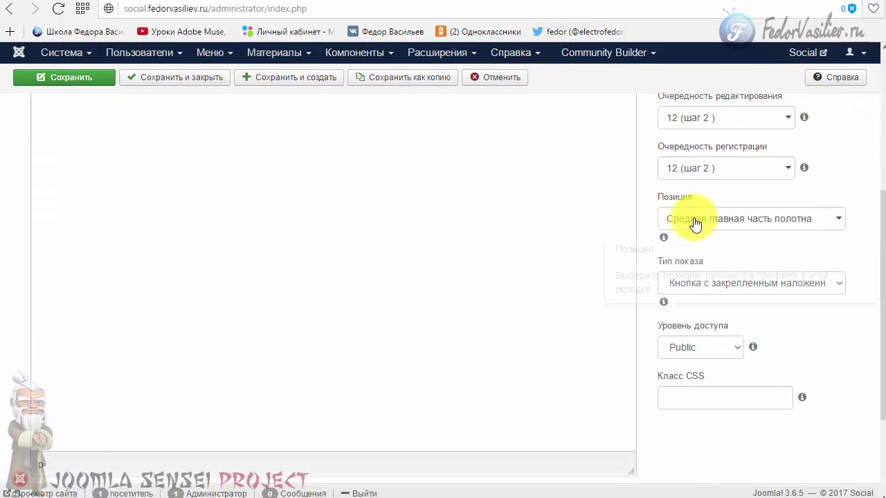
{"action": "left_click", "coordinate": [834, 220]}
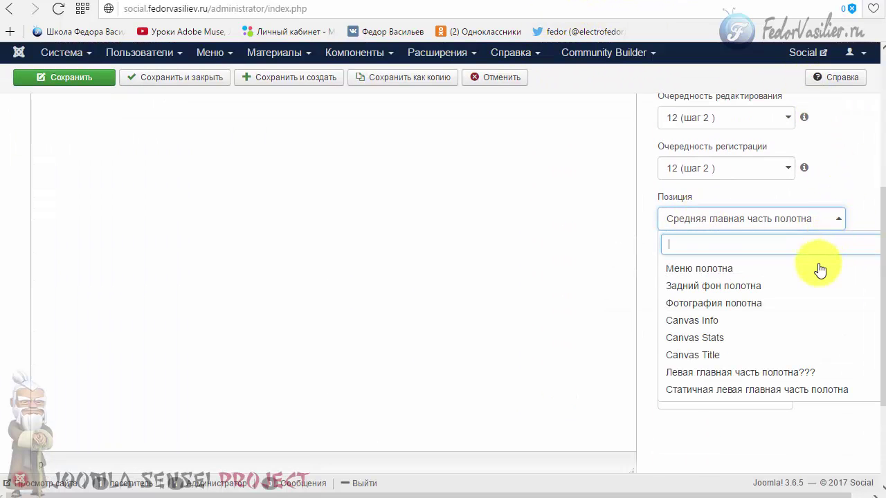
{"action": "left_click", "coordinate": [819, 269]}
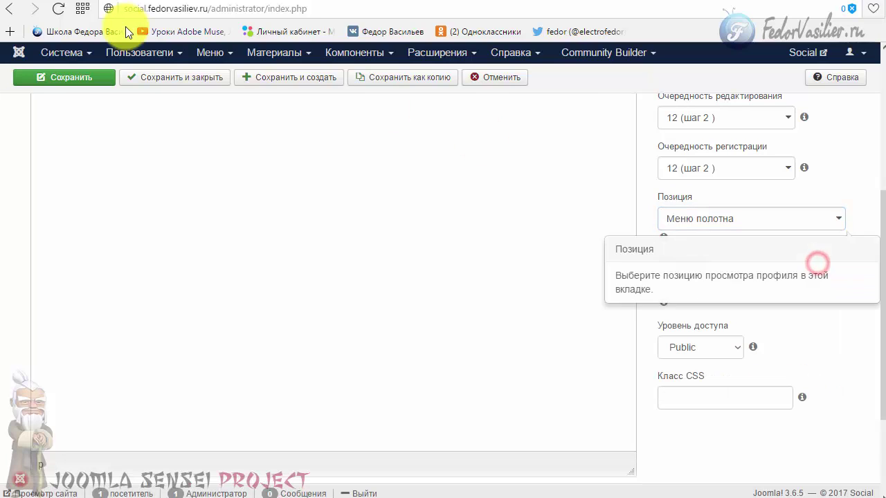
{"action": "left_click", "coordinate": [61, 78]}
- Reload the admin profile and check the placement and pop-up content of the шаг 2 button
{"action": "left_click", "coordinate": [606, 1]}
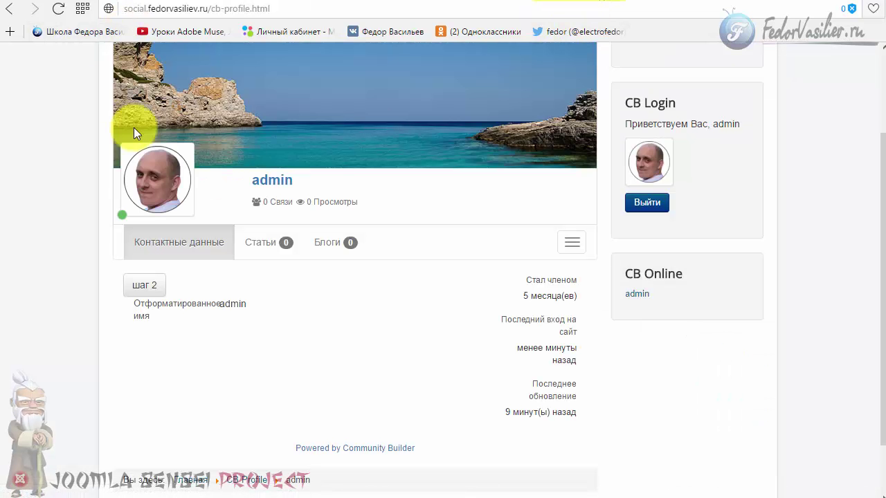
{"action": "left_click", "coordinate": [60, 12]}
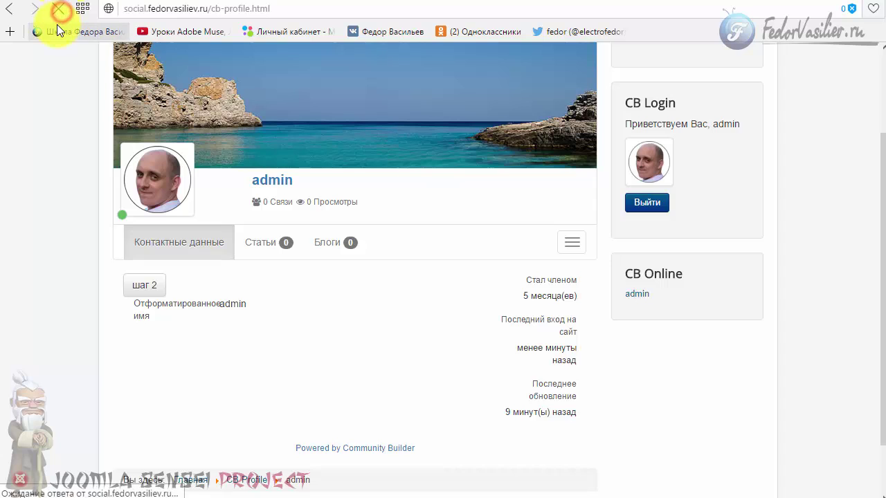
{"action": "scroll", "coordinate": [156, 225], "scroll_direction": "up", "scroll_amount": 2}
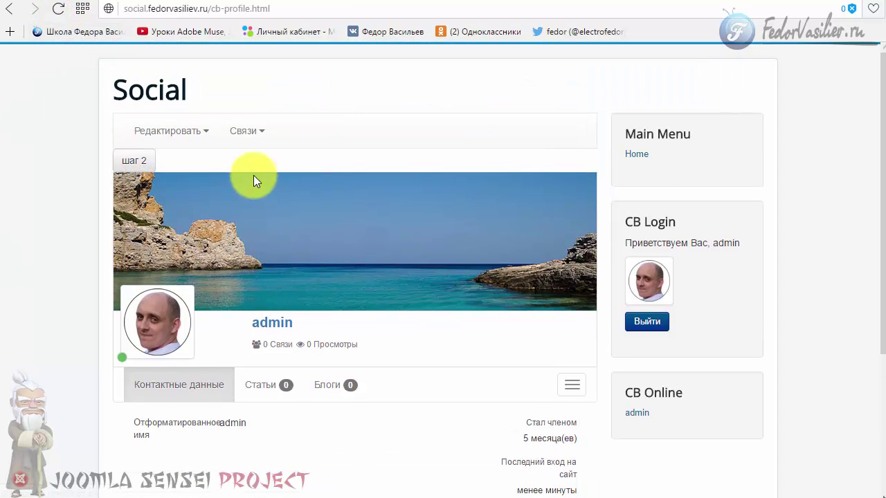
{"action": "left_click", "coordinate": [135, 170]}
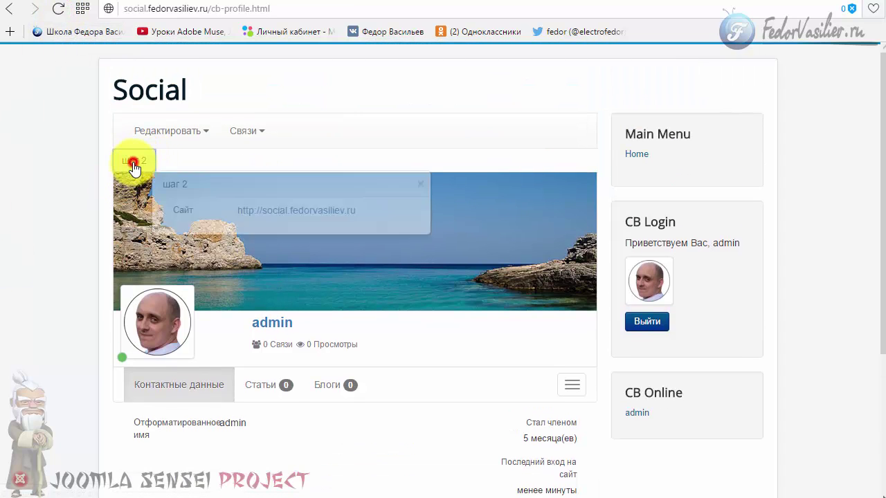
{"action": "left_click", "coordinate": [86, 176]}
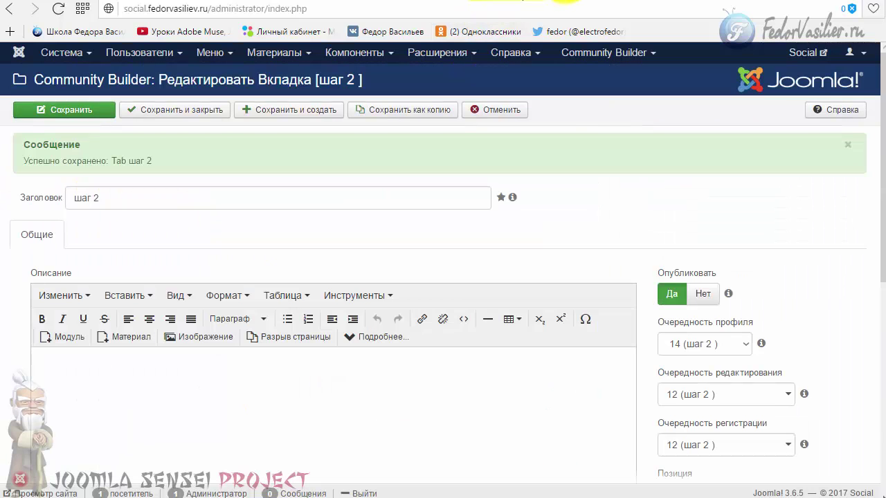
- Change the шаг 2 tab's position to Фотография полотна in the administrator and save the tab
{"action": "scroll", "coordinate": [769, 142], "scroll_direction": "down", "scroll_amount": 5}
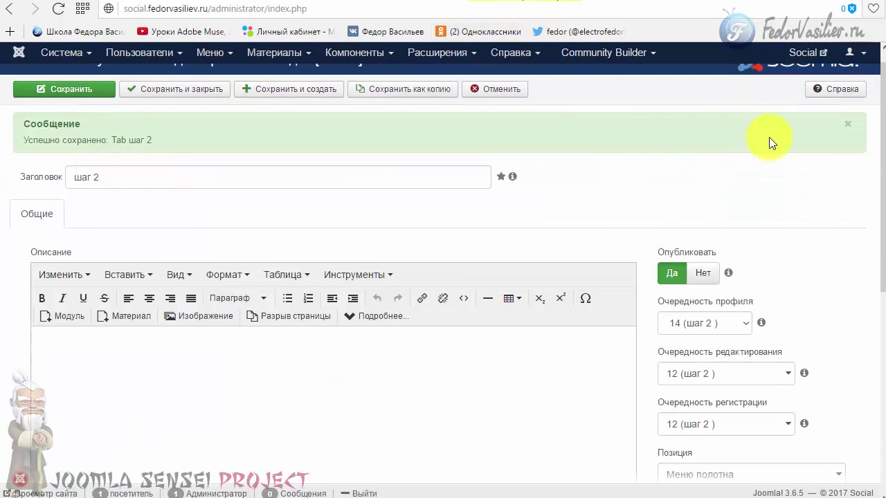
{"action": "left_click", "coordinate": [837, 220]}
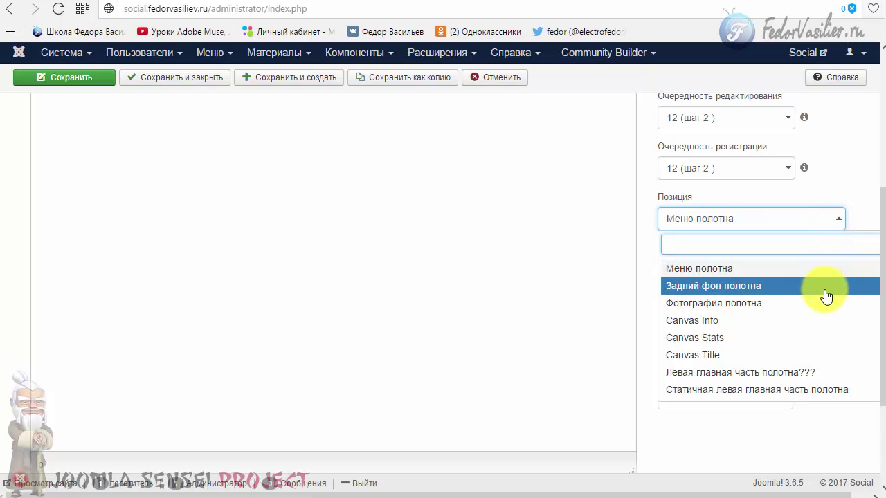
{"action": "left_click", "coordinate": [744, 304]}
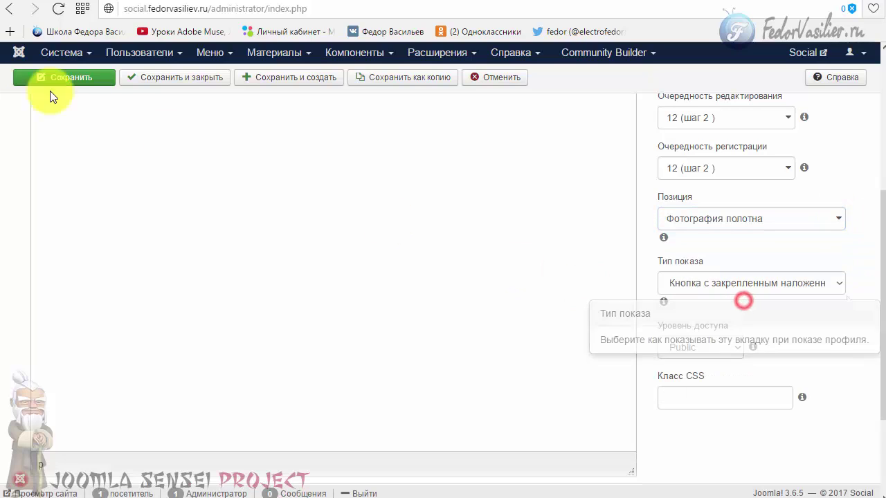
{"action": "left_click", "coordinate": [42, 87]}
- Examine where the шаг 2 button sits on the admin profile's canvas, opening and closing its pop-up
{"action": "left_click", "coordinate": [605, 6]}
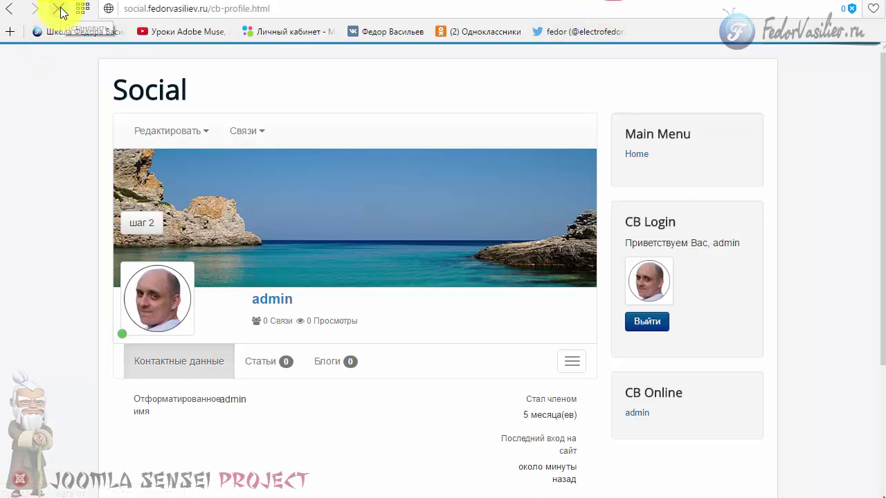
{"action": "left_click", "coordinate": [135, 223]}
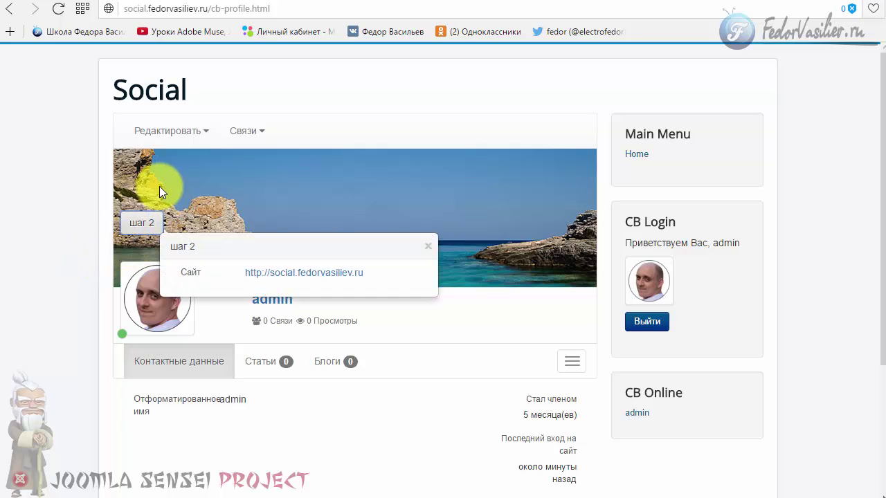
{"action": "left_click", "coordinate": [159, 186]}
{"action": "left_click", "coordinate": [137, 229]}
{"action": "left_click", "coordinate": [224, 188]}
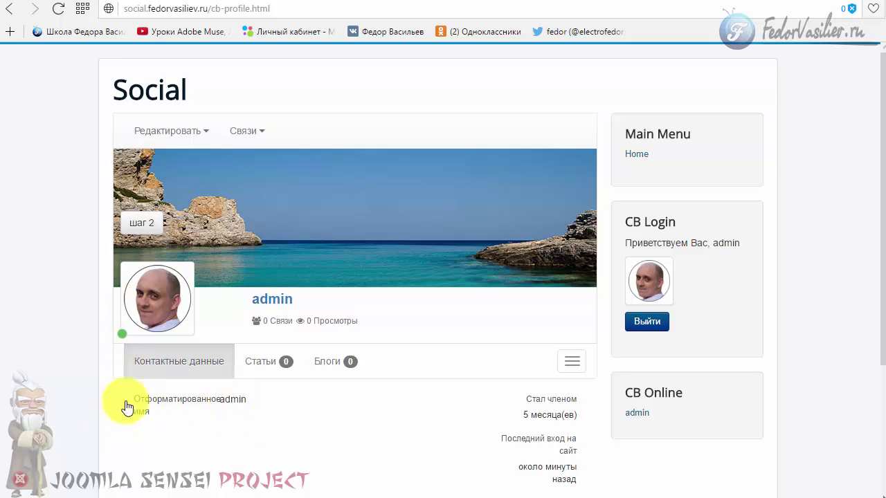
{"action": "scroll", "coordinate": [129, 395], "scroll_direction": "down", "scroll_amount": 3}
{"action": "scroll", "coordinate": [389, 283], "scroll_direction": "up", "scroll_amount": 2}
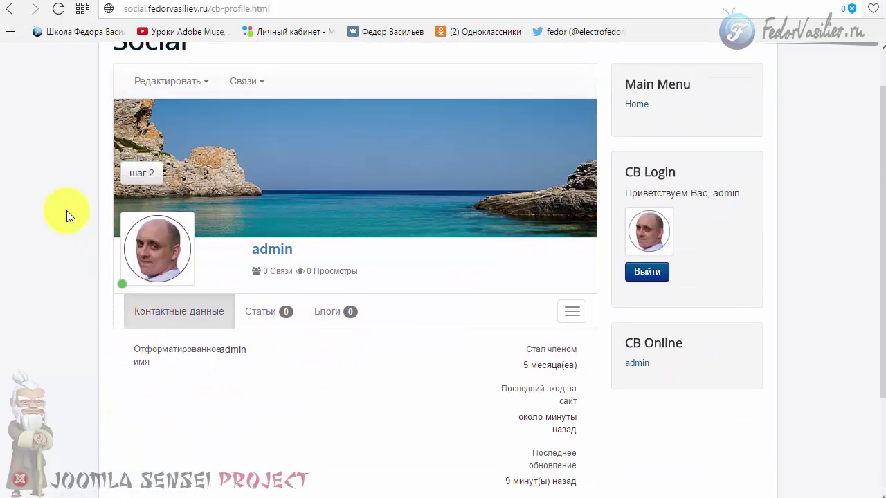
{"action": "left_click", "coordinate": [132, 177]}
{"action": "left_click", "coordinate": [137, 171]}
{"action": "left_click", "coordinate": [139, 239]}
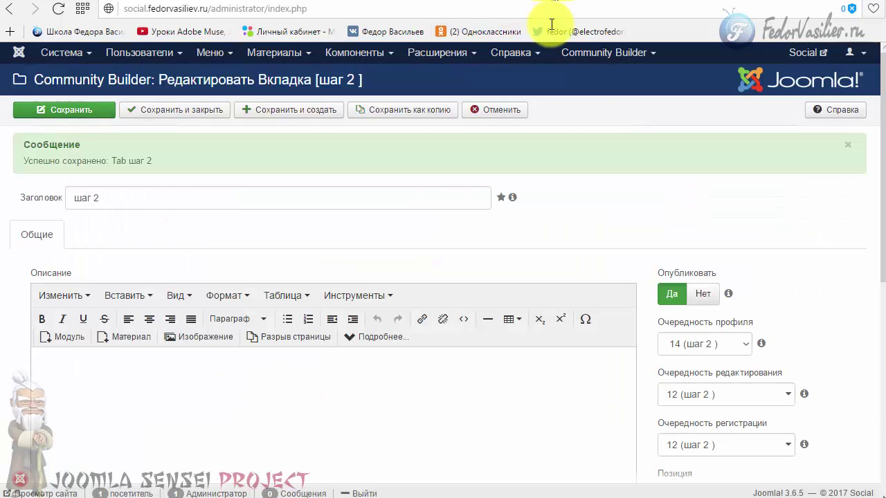
- Check the position and display type settings of the шаг 2 tab in the administrator
{"action": "scroll", "coordinate": [737, 182], "scroll_direction": "down", "scroll_amount": 3}
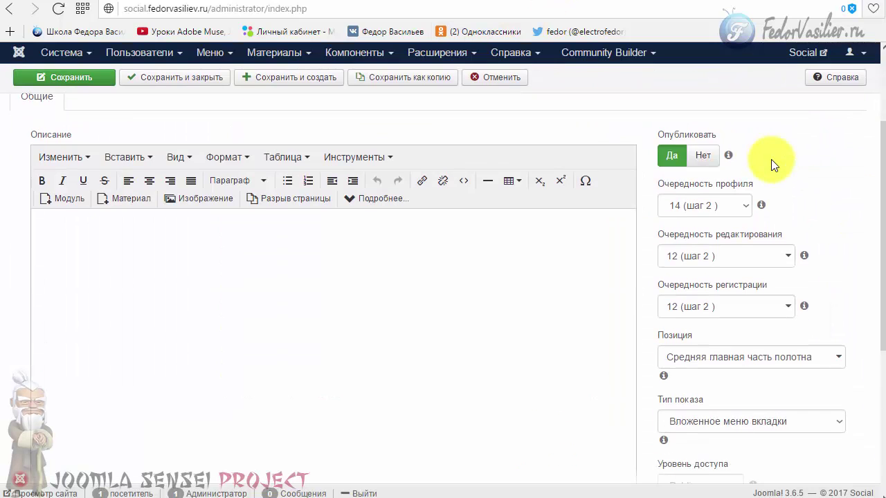
{"action": "scroll", "coordinate": [771, 160], "scroll_direction": "down", "scroll_amount": 2}
{"action": "scroll", "coordinate": [771, 159], "scroll_direction": "down", "scroll_amount": 1}
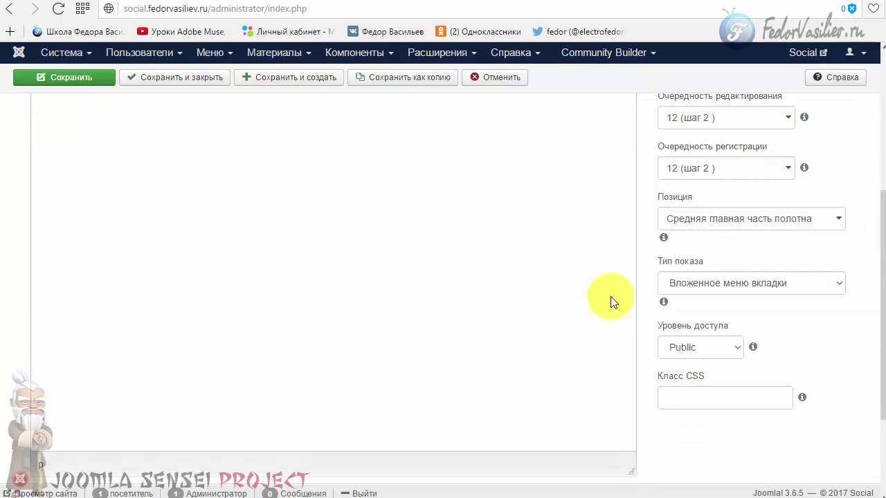
{"action": "mouse_move", "coordinate": [696, 293]}
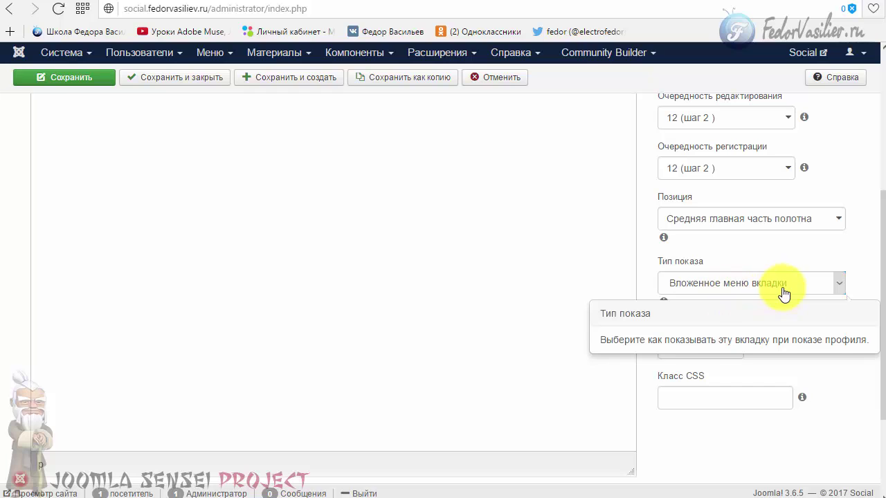
- Switch to the admin profile and open the шаг 2 tab from the nested menu in the canvas tab row
{"action": "left_click", "coordinate": [613, 1]}
{"action": "scroll", "coordinate": [635, 188], "scroll_direction": "down", "scroll_amount": 2}
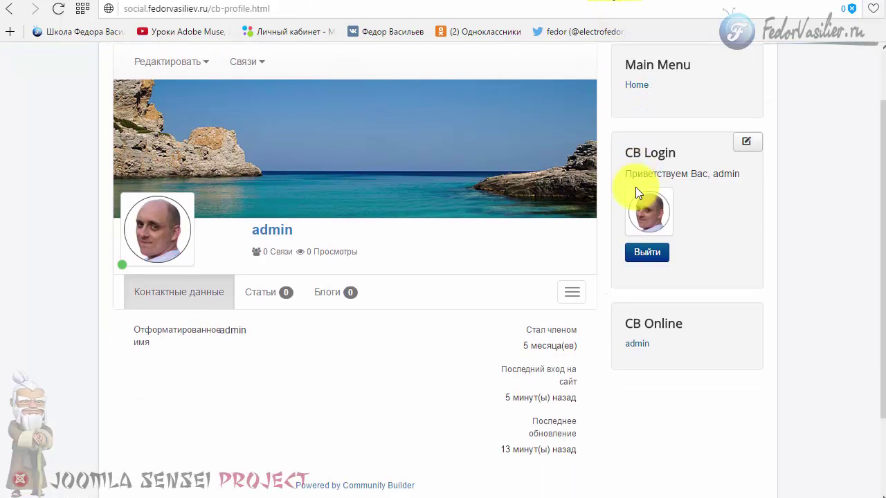
{"action": "left_click", "coordinate": [579, 291]}
{"action": "left_click", "coordinate": [583, 288]}
{"action": "left_click", "coordinate": [575, 292]}
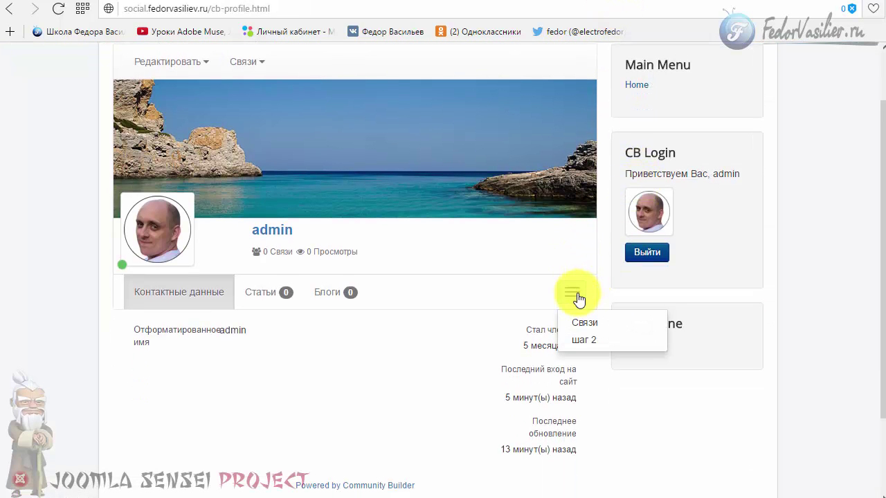
{"action": "left_click", "coordinate": [585, 299]}
{"action": "left_click", "coordinate": [585, 301]}
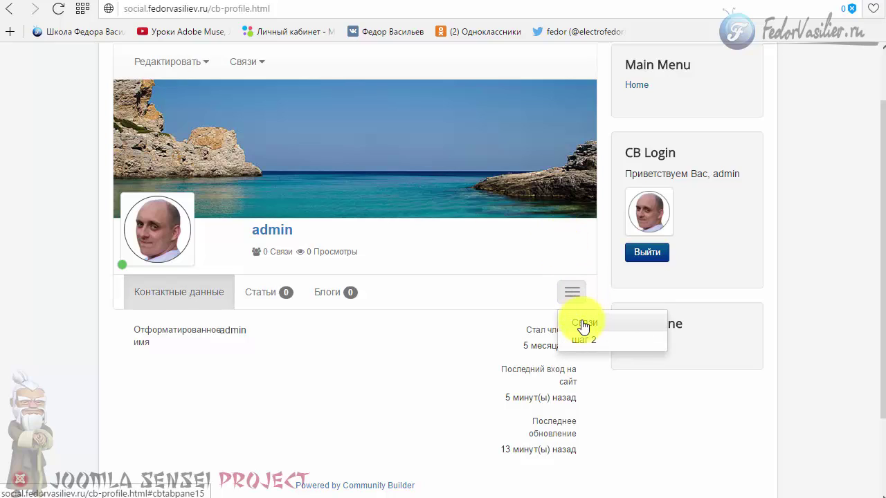
{"action": "left_click", "coordinate": [583, 343]}
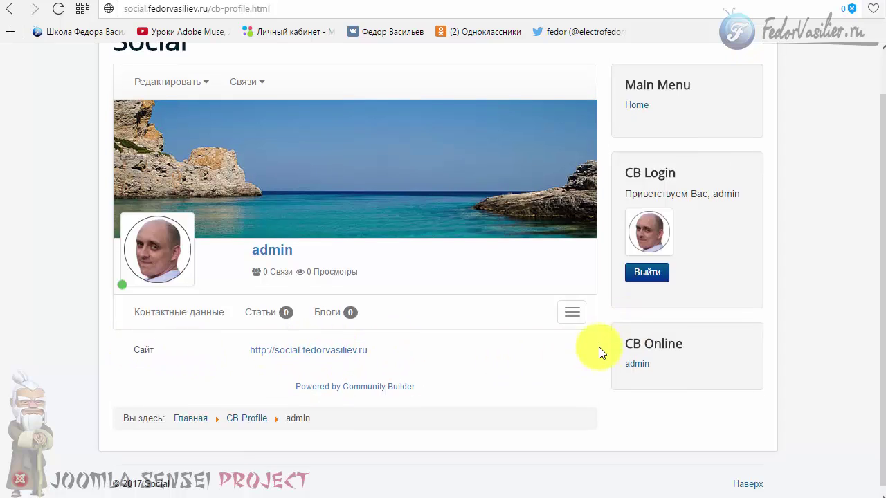
- Reload the admin profile to check the шаг 2 tab's placement and open the profile's Редактировать menu
{"action": "key", "text": "F5"}
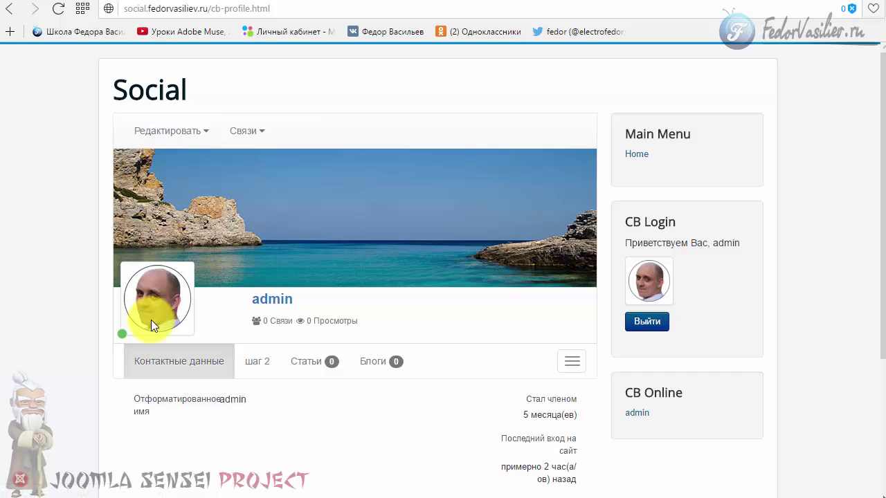
{"action": "left_click", "coordinate": [196, 127]}
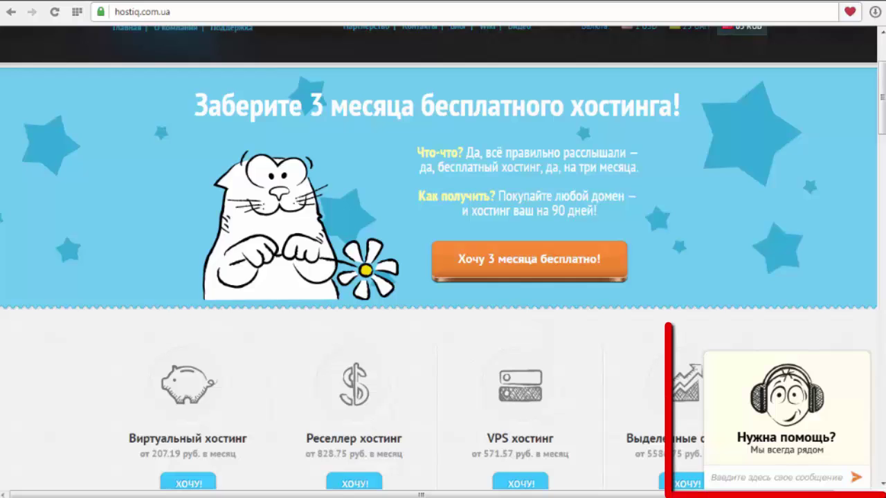
- Open and minimise the support chat on the HOSTiQ site, and look through the plans and features on the virtual hosting page
{"action": "left_click", "coordinate": [780, 438]}
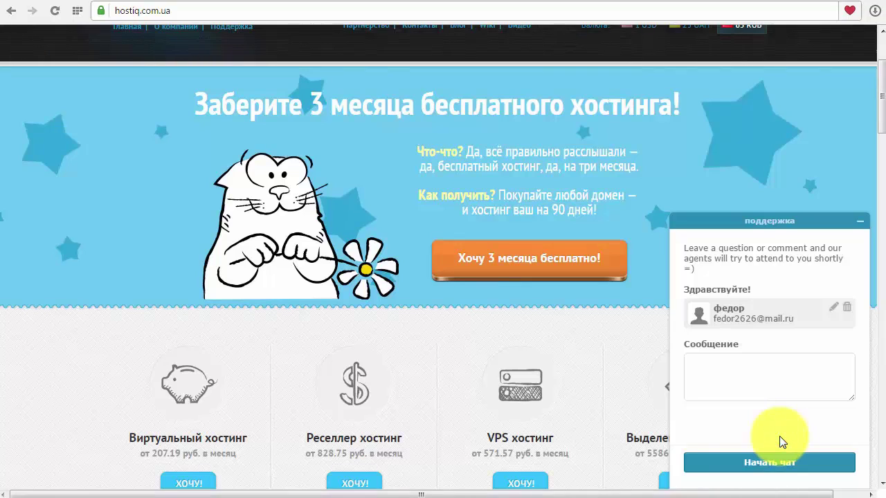
{"action": "left_click", "coordinate": [859, 221]}
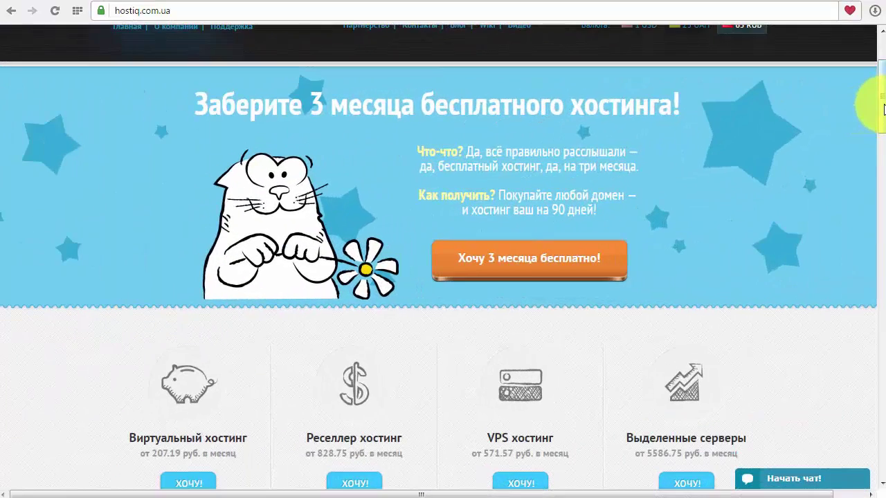
{"action": "mouse_move", "coordinate": [881, 103]}
{"action": "left_mouse_down"}
{"action": "mouse_move", "coordinate": [882, 147]}
{"action": "mouse_move", "coordinate": [884, 108]}
{"action": "left_mouse_up"}
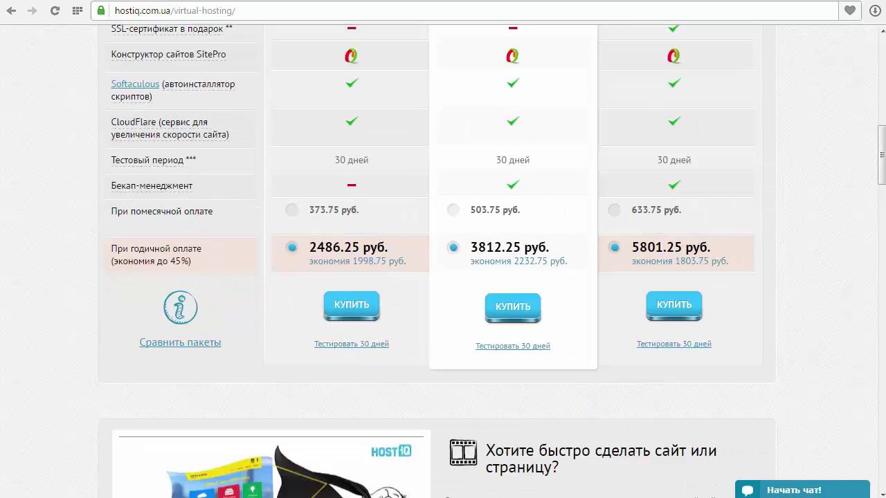
{"action": "scroll", "coordinate": [623, 431], "scroll_direction": "down", "scroll_amount": 6}
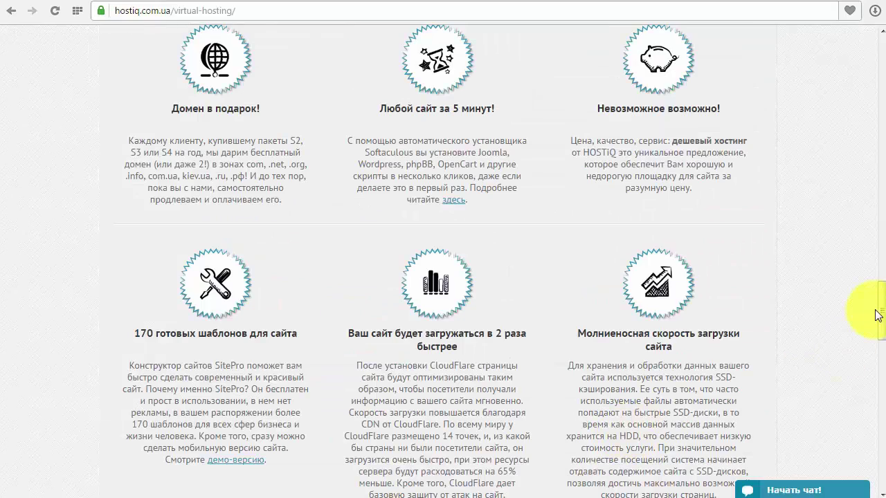